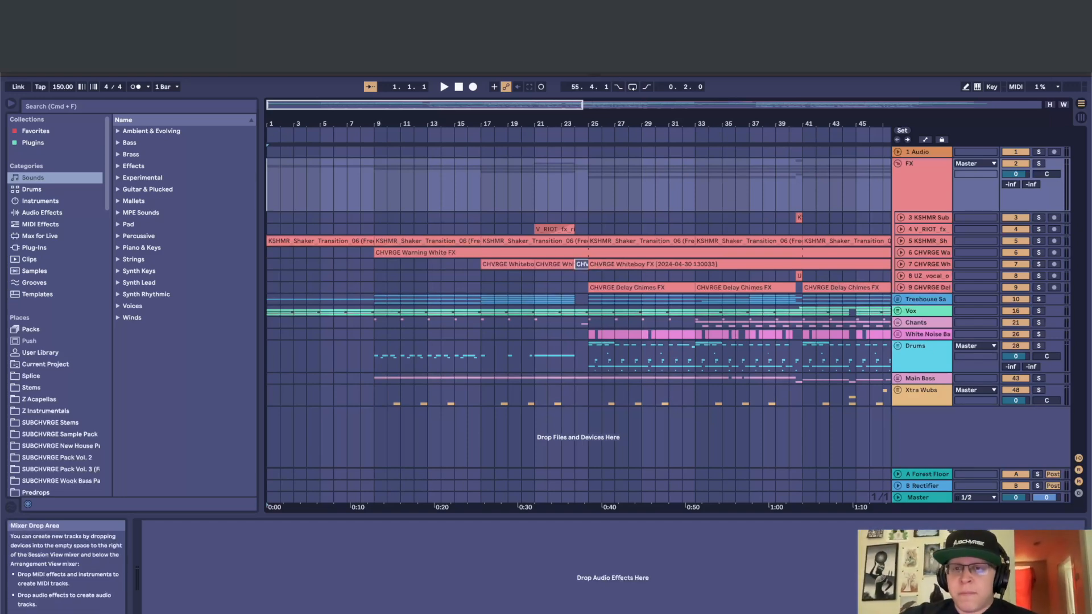
Play the arrangement from bar 21 to hear the lead-in and the section after bar 25
{"action": "left_click", "coordinate": [534, 187]}
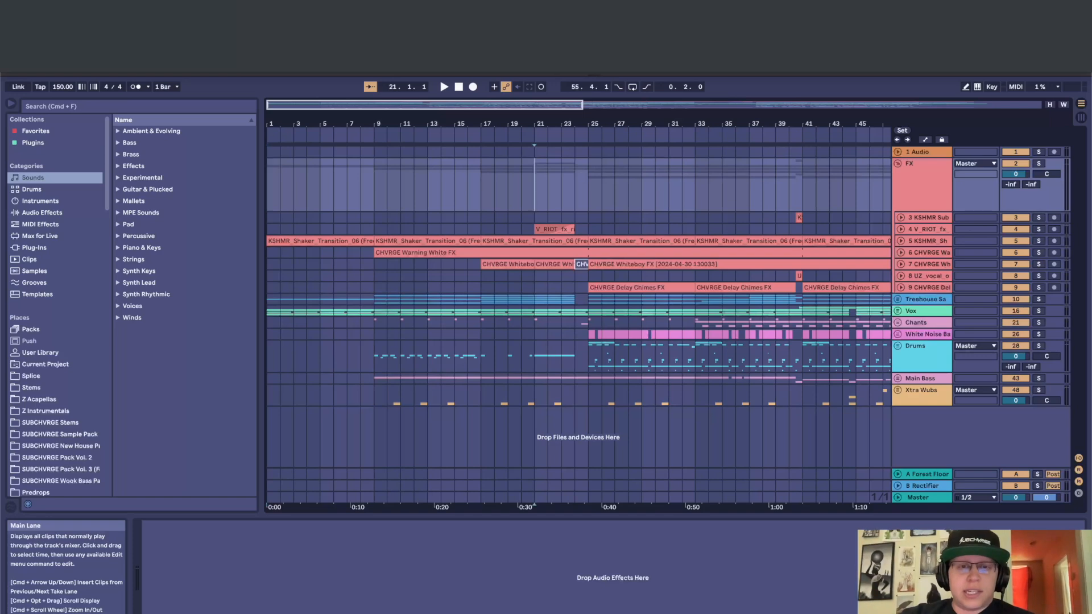
{"action": "key", "text": "space"}
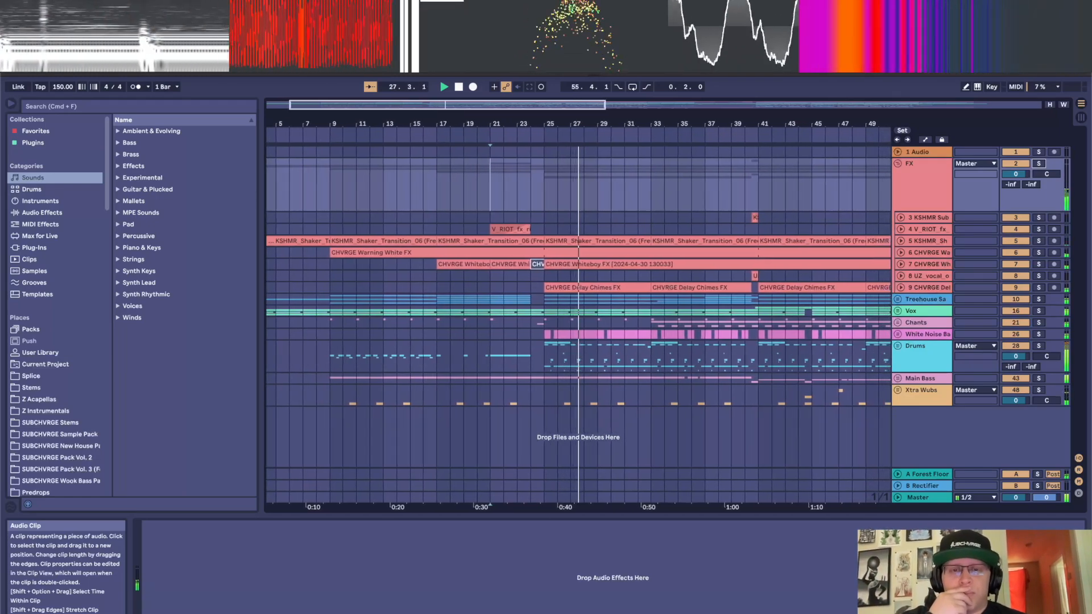
{"action": "left_click_drag", "start_coordinate": [578, 123], "coordinate": [520, 188]}
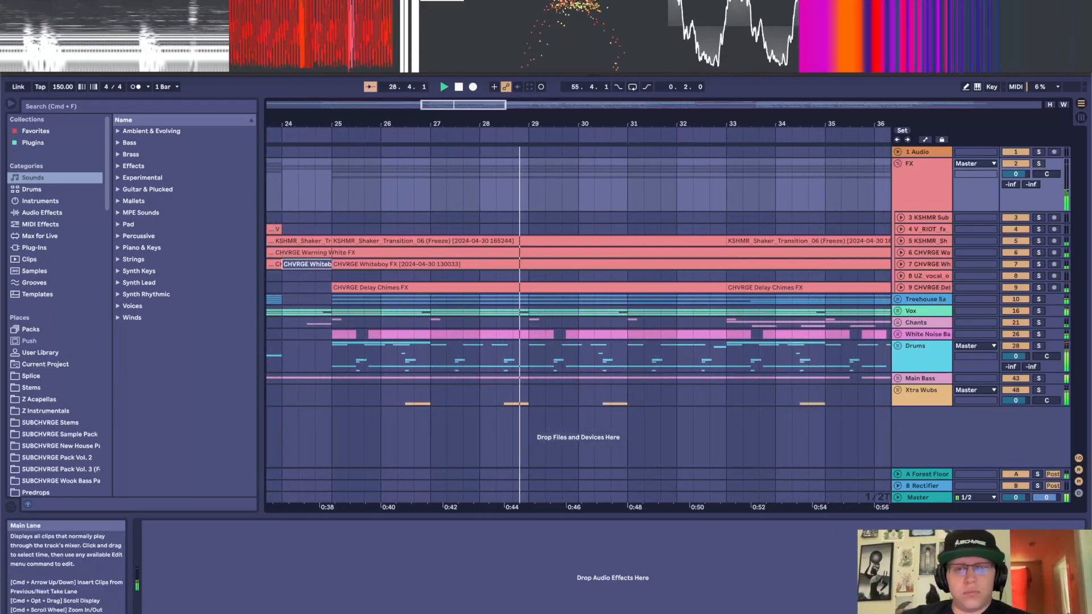
Unfold all the tracks inside the FX group, from KSHMR Sub through CHVRGE Delay Chimes, and inspect their clips during playback
{"action": "left_click", "coordinate": [927, 218]}
{"action": "left_click", "coordinate": [927, 288], "text": "shift"}
{"action": "left_click", "coordinate": [901, 288]}
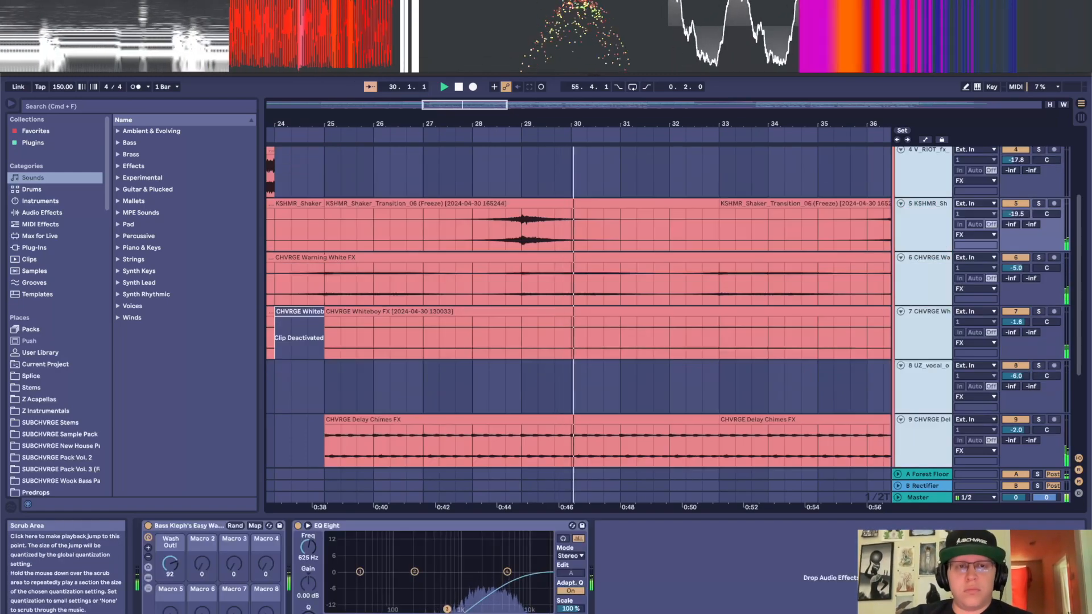
{"action": "scroll", "coordinate": [671, 230], "scroll_direction": "up", "scroll_amount": 5}
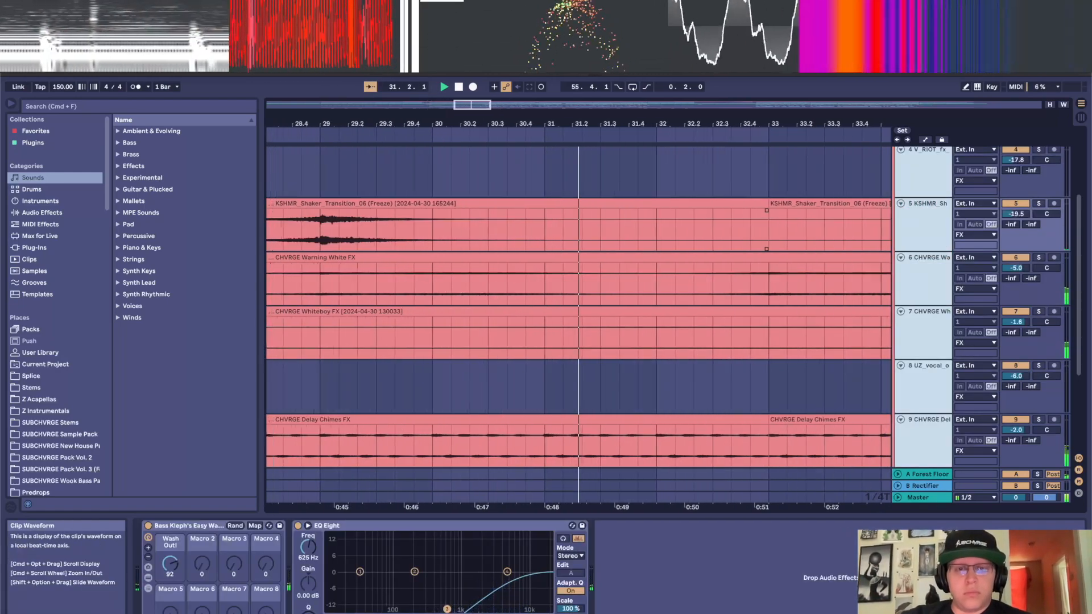
{"action": "scroll", "coordinate": [671, 273], "scroll_direction": "down", "scroll_amount": 4}
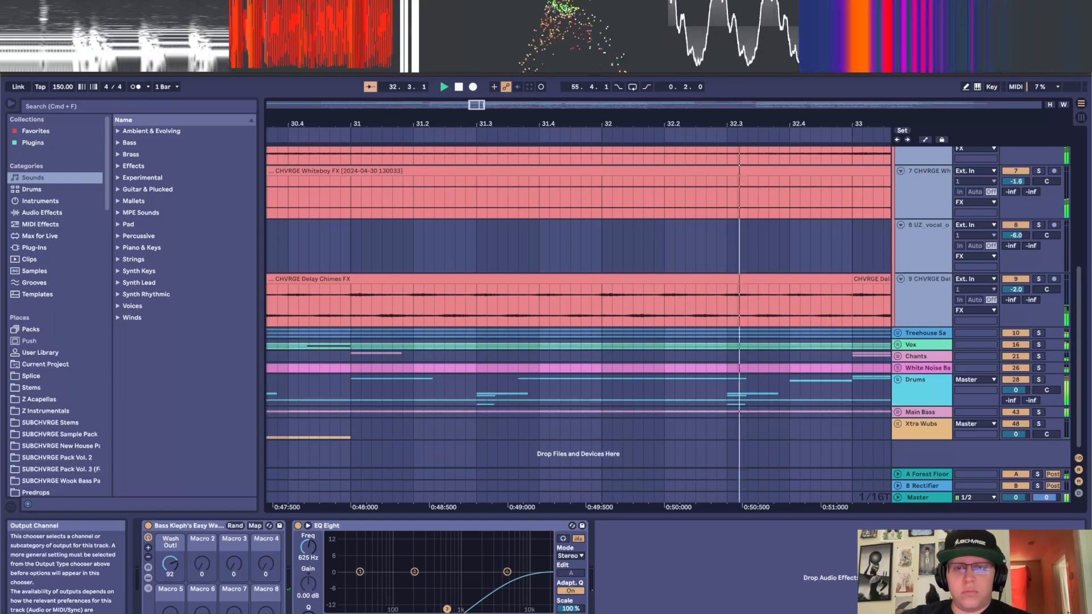
Select the Xtra Wubs group, turn off Follow and stop playback
{"action": "left_click", "coordinate": [370, 87]}
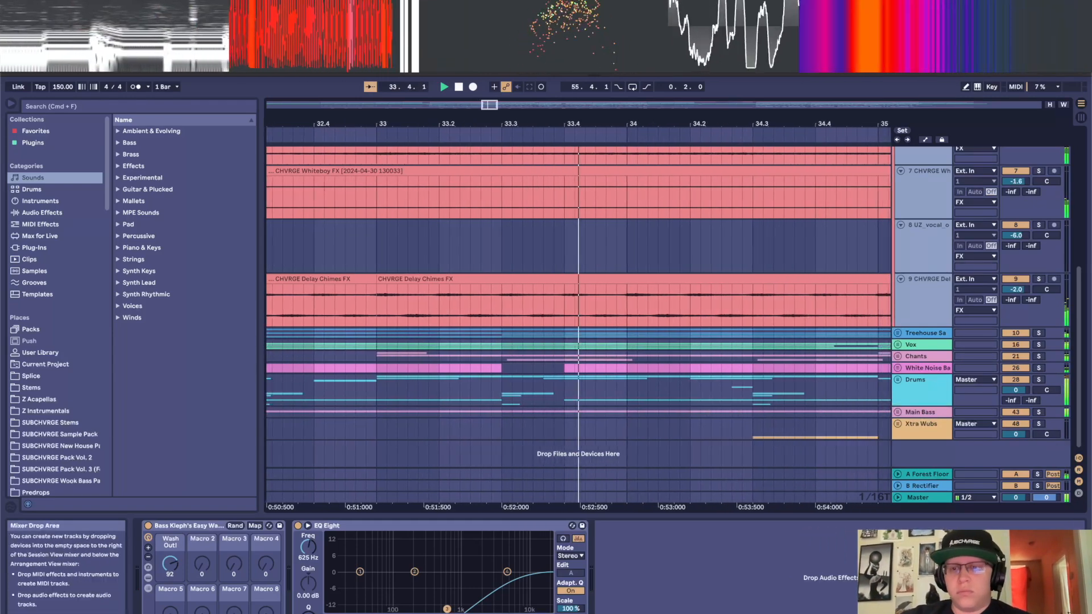
{"action": "left_click", "coordinate": [921, 429]}
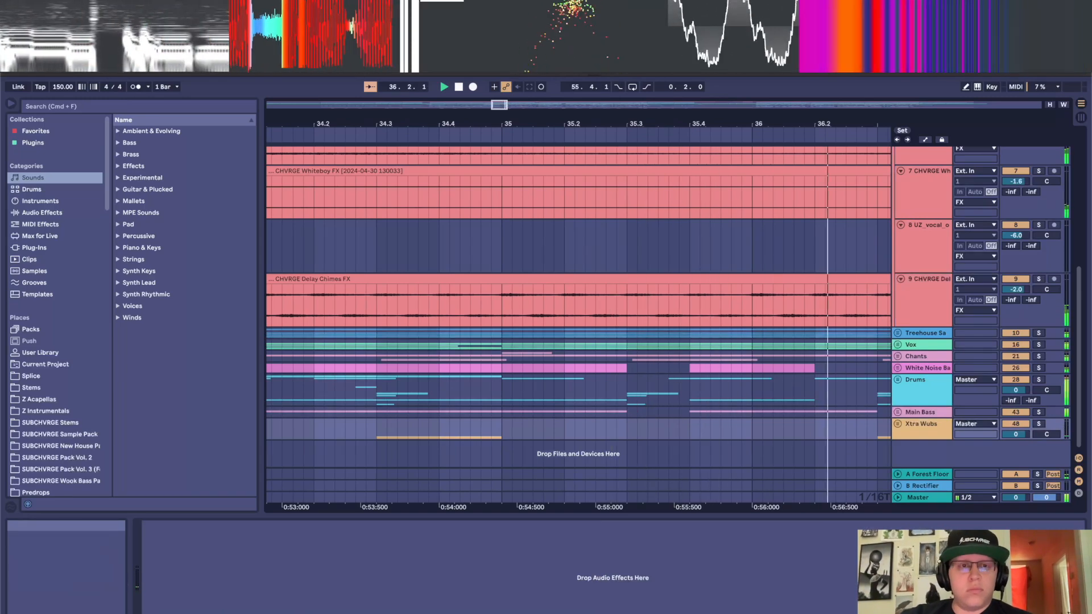
{"action": "left_click", "coordinate": [370, 87]}
{"action": "scroll", "coordinate": [579, 273], "scroll_direction": "down", "scroll_amount": 10}
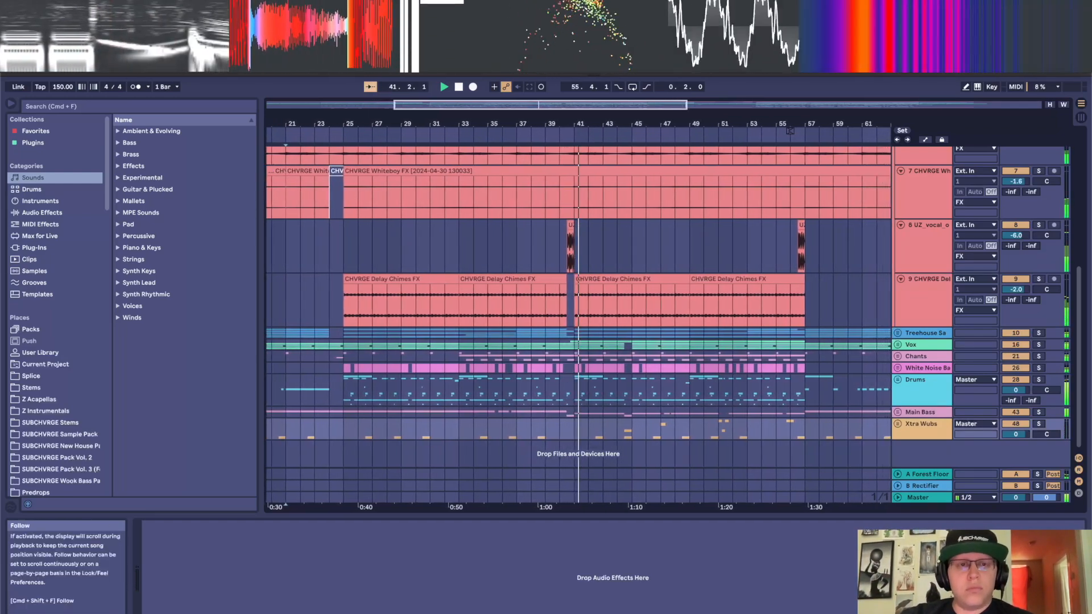
{"action": "left_click", "coordinate": [370, 87]}
{"action": "key", "text": "space"}
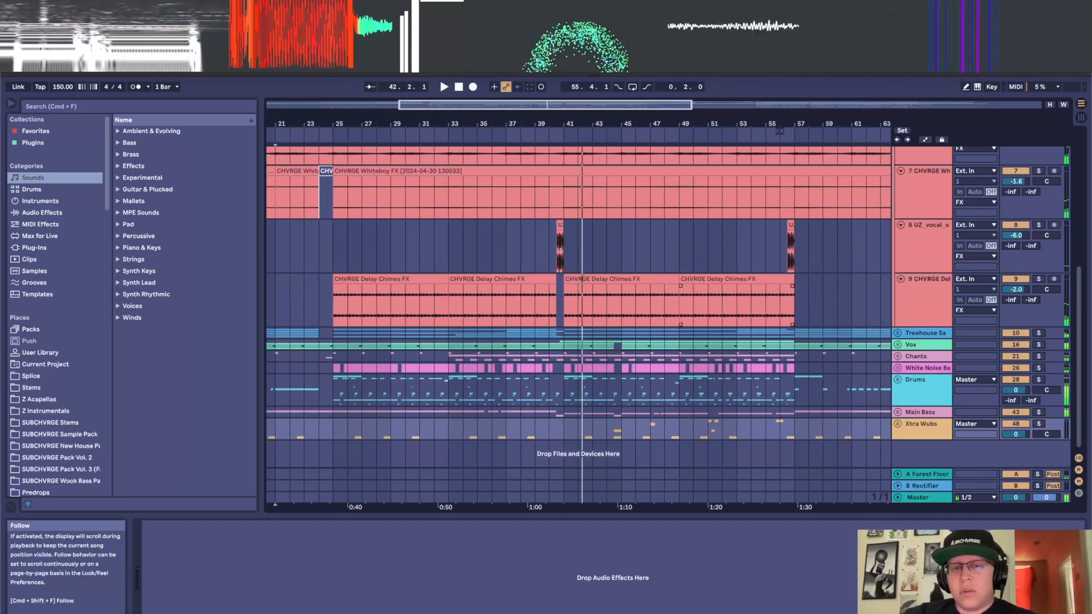
Fit the whole arrangement in view, return the start position to bar 1 and fold the FX tracks
{"action": "key", "text": "w"}
{"action": "scroll", "coordinate": [398, 295], "scroll_direction": "up", "scroll_amount": 5}
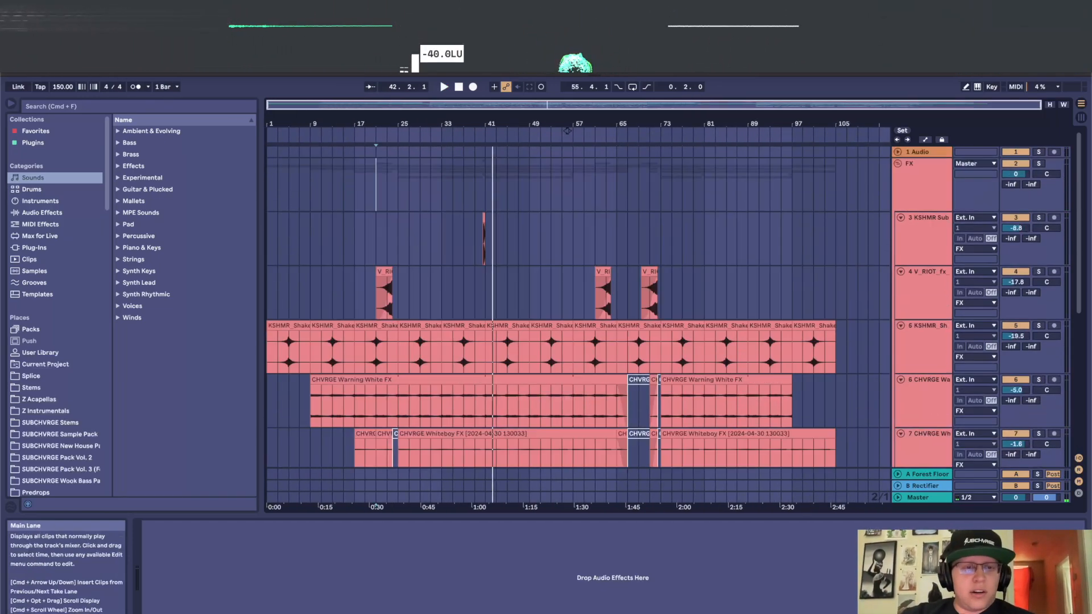
{"action": "left_click", "coordinate": [268, 293]}
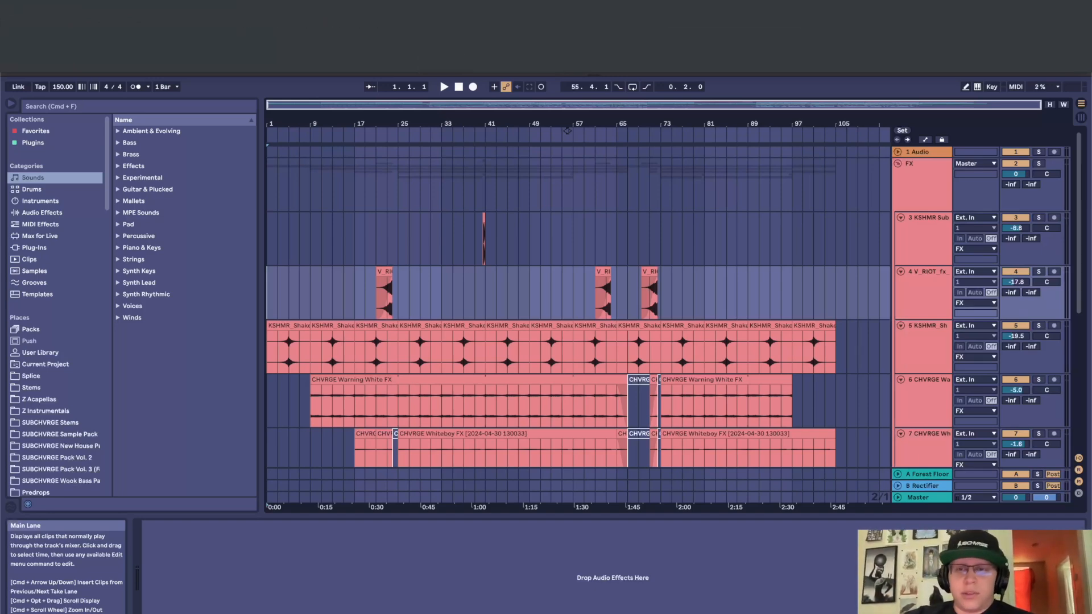
{"action": "double_click", "coordinate": [916, 164]}
{"action": "left_click", "coordinate": [900, 218]}
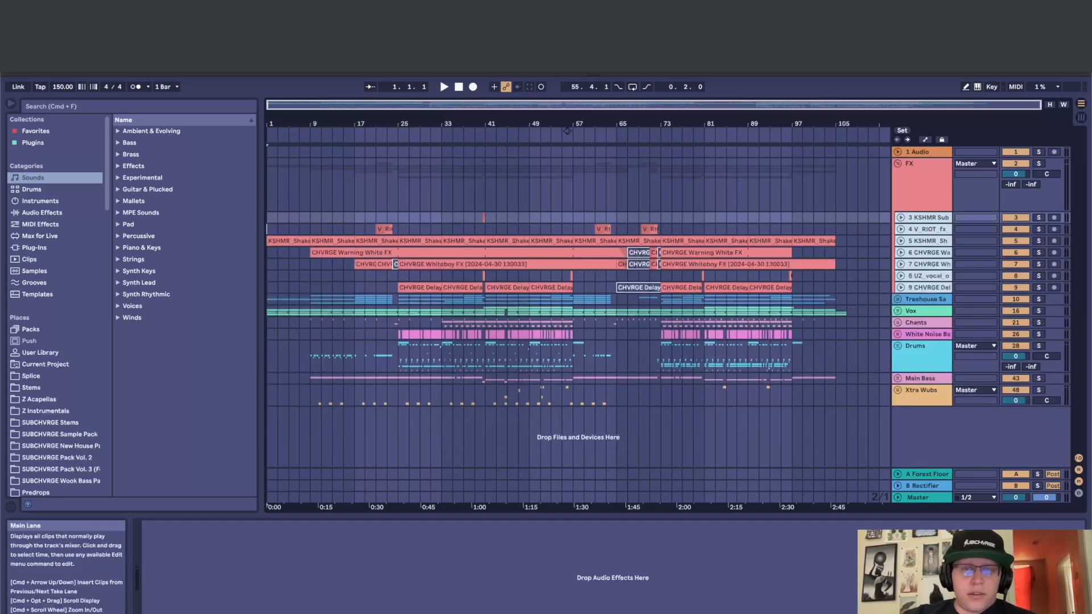
Solo the FX group and play it from bar 1
{"action": "left_click", "coordinate": [917, 164]}
{"action": "left_click", "coordinate": [1038, 164]}
{"action": "left_click", "coordinate": [277, 185]}
{"action": "left_click", "coordinate": [267, 185]}
{"action": "key", "text": "space"}
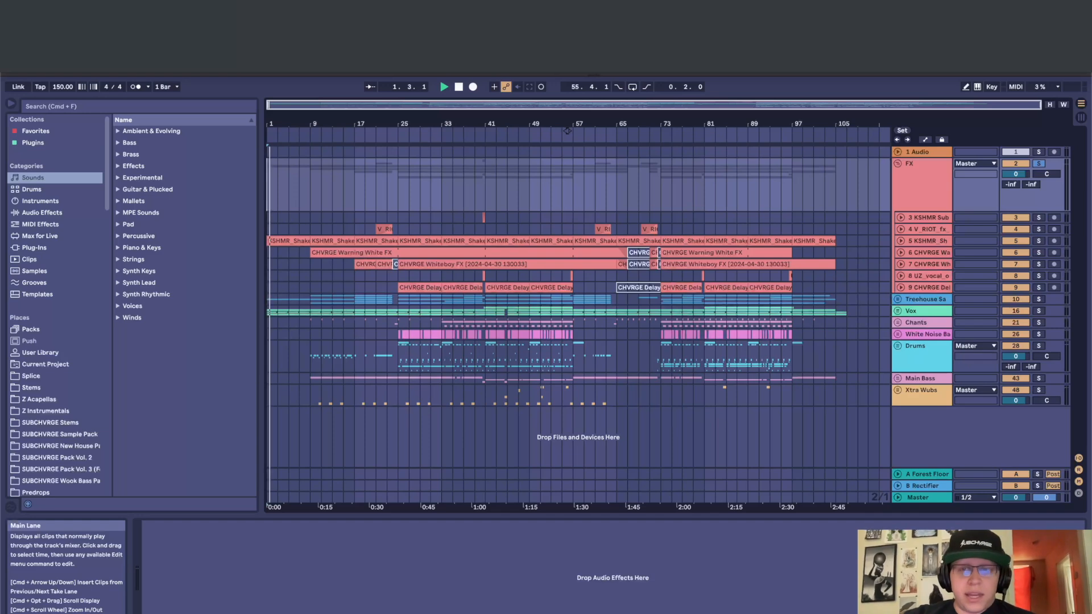
Unfold all the tracks inside the FX group, listen to the KSHMR shaker transition and stop playback
{"action": "left_click", "coordinate": [924, 241]}
{"action": "key", "text": "super+a"}
{"action": "key", "text": "Right"}
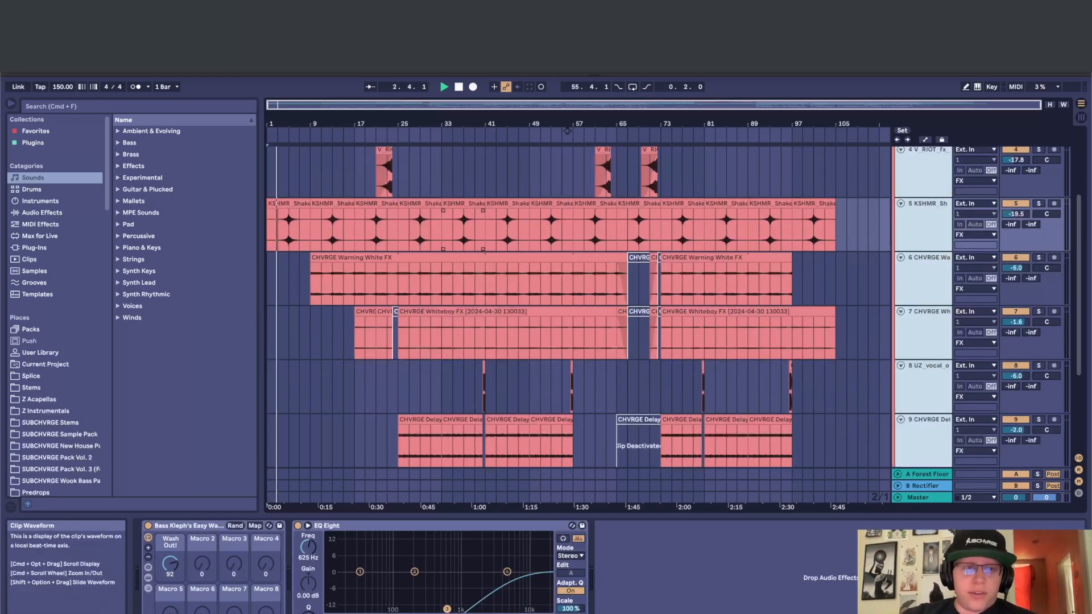
{"action": "scroll", "coordinate": [277, 224], "scroll_direction": "up", "scroll_amount": 5}
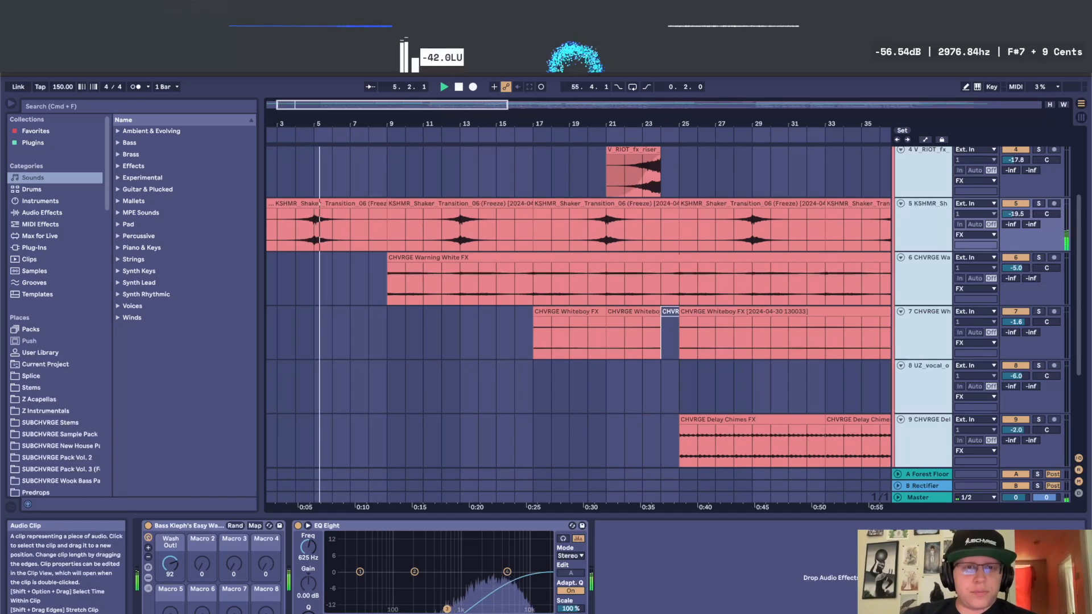
{"action": "key", "text": "space"}
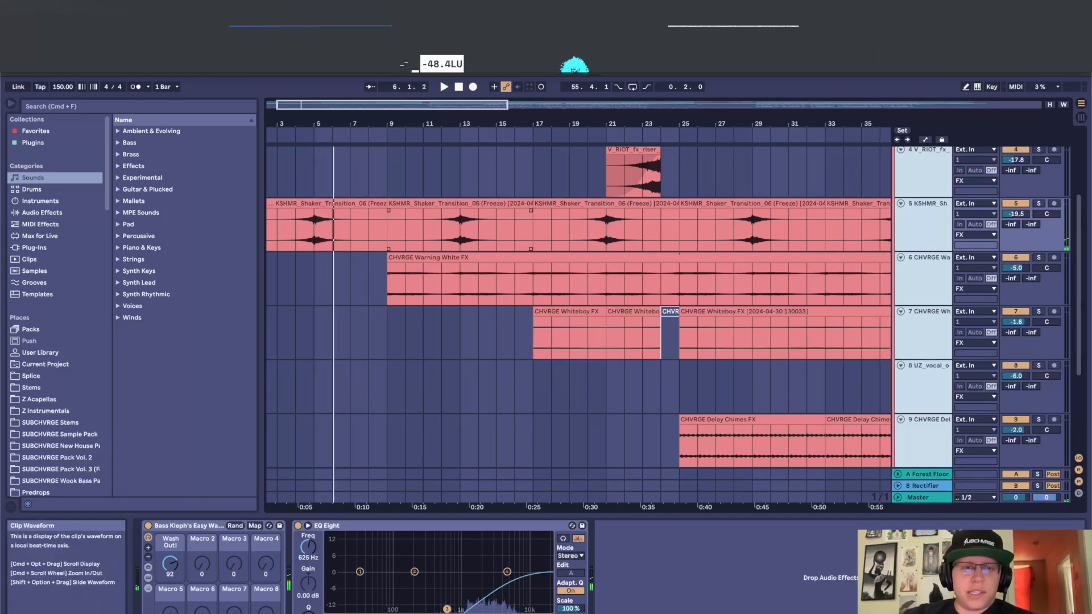
Audition the CHVRGE Warning White FX clip, and play the V_RIOT riser section from bar 22
{"action": "left_click", "coordinate": [432, 257]}
{"action": "key", "text": "space"}
{"action": "scroll", "coordinate": [432, 257], "scroll_direction": "up", "scroll_amount": 3}
{"action": "key", "text": "space"}
{"action": "left_click", "coordinate": [618, 216]}
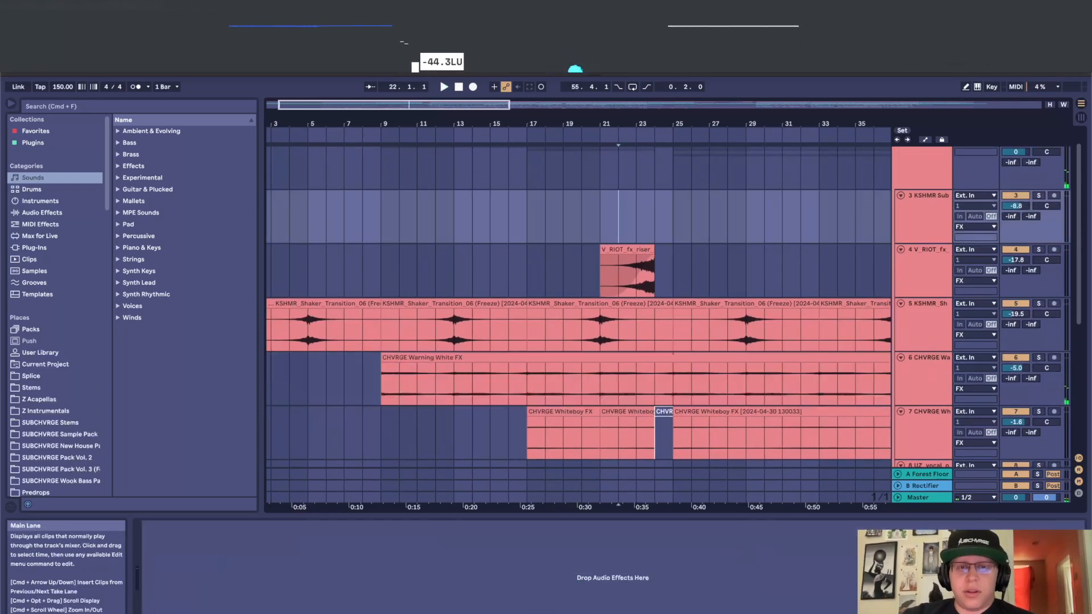
{"action": "key", "text": "space"}
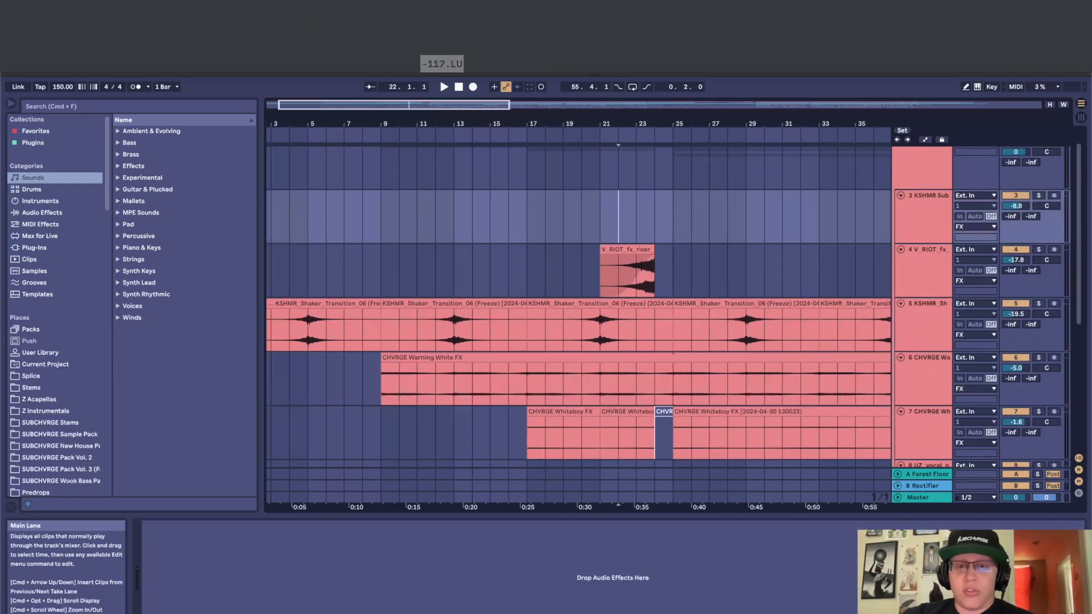
Show the device chain of the CHVRGE Warning White track and fold all the FX tracks
{"action": "scroll", "coordinate": [579, 322], "scroll_direction": "down", "scroll_amount": 2}
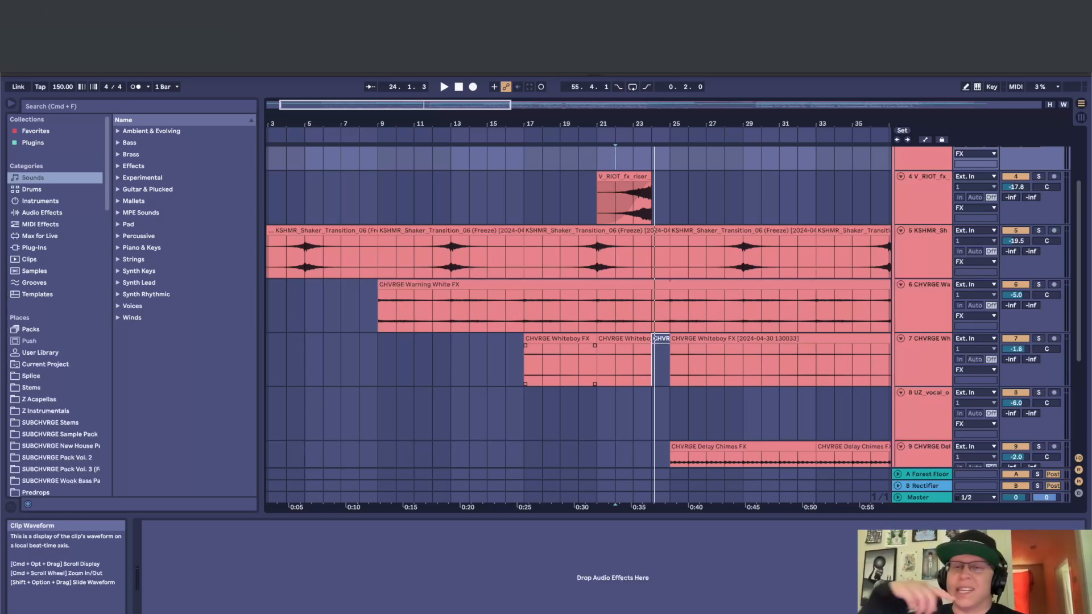
{"action": "left_click", "coordinate": [927, 284]}
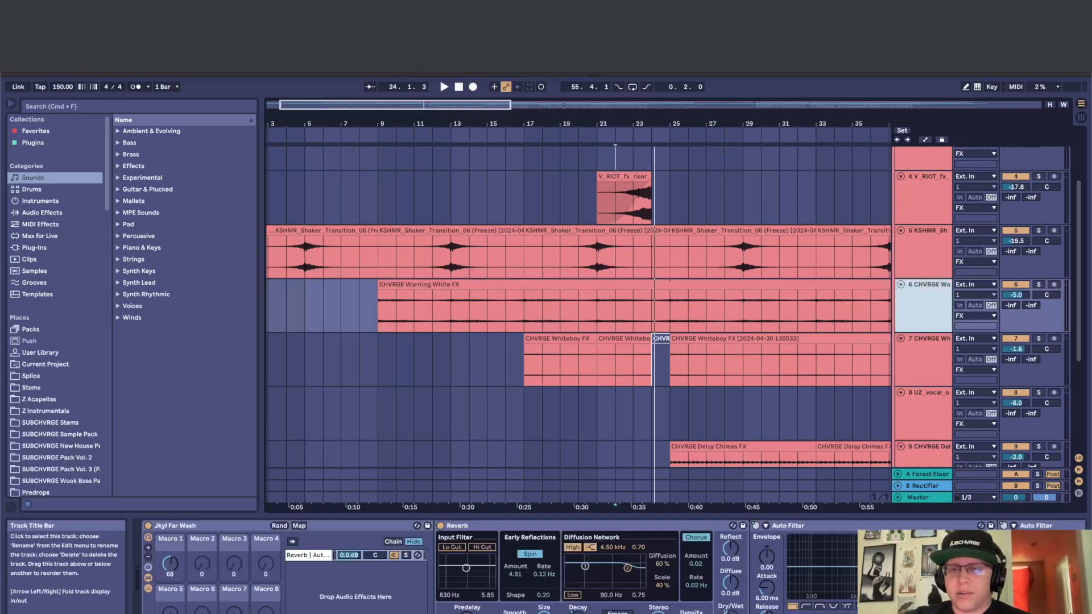
{"action": "key", "text": "super+a"}
{"action": "left_click", "coordinate": [900, 284]}
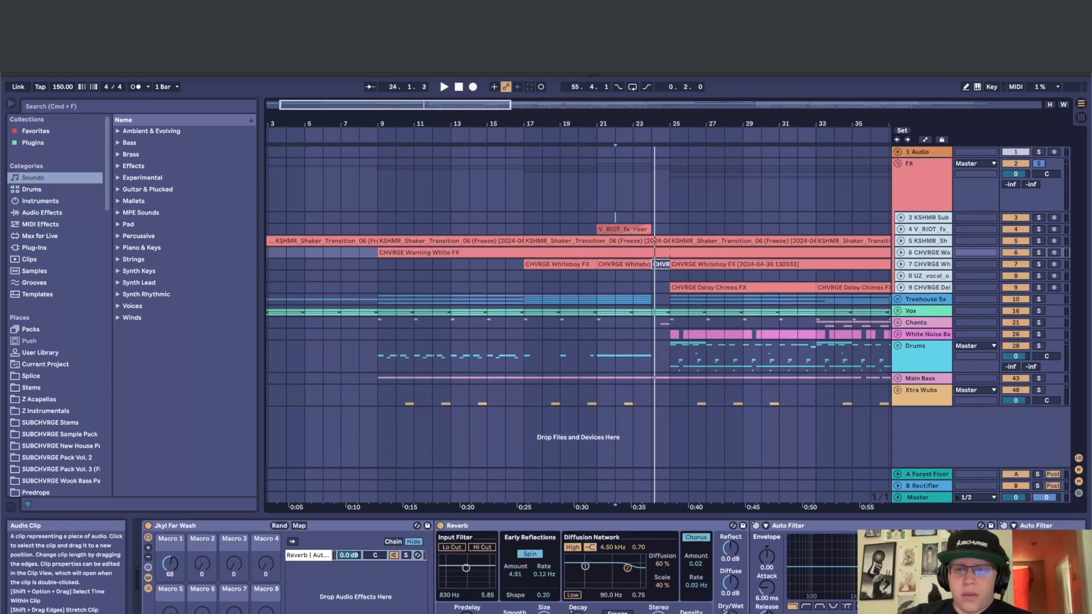
Unfold the Vox group, solo its Omnisphere track and play it from bar 1
{"action": "left_click_drag", "start_coordinate": [655, 123], "coordinate": [657, 124]}
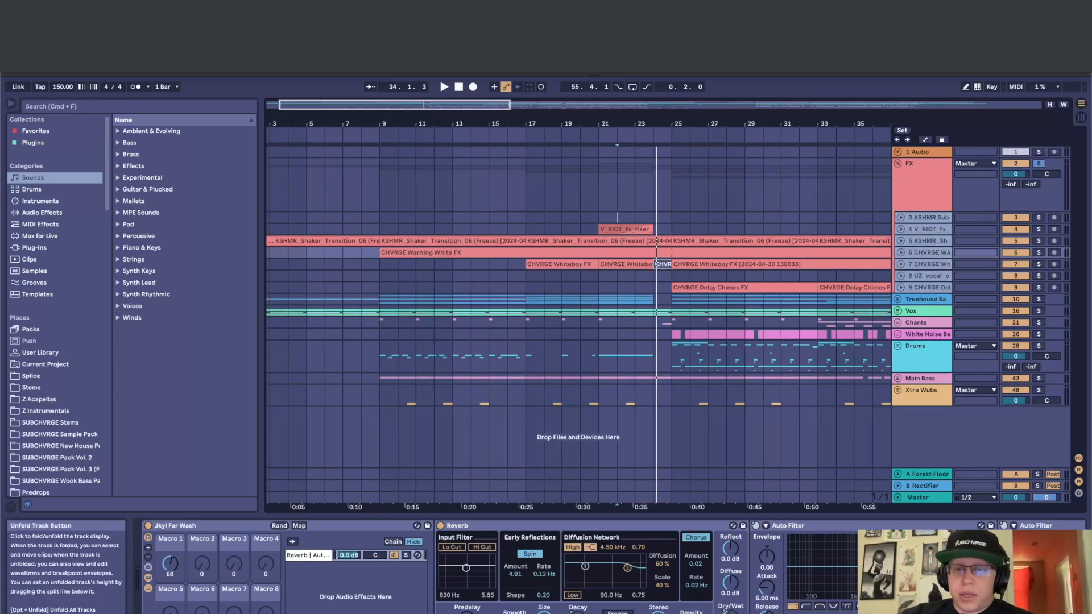
{"action": "left_click", "coordinate": [897, 311]}
{"action": "scroll", "coordinate": [670, 341], "scroll_direction": "down", "scroll_amount": 3}
{"action": "key", "text": "space"}
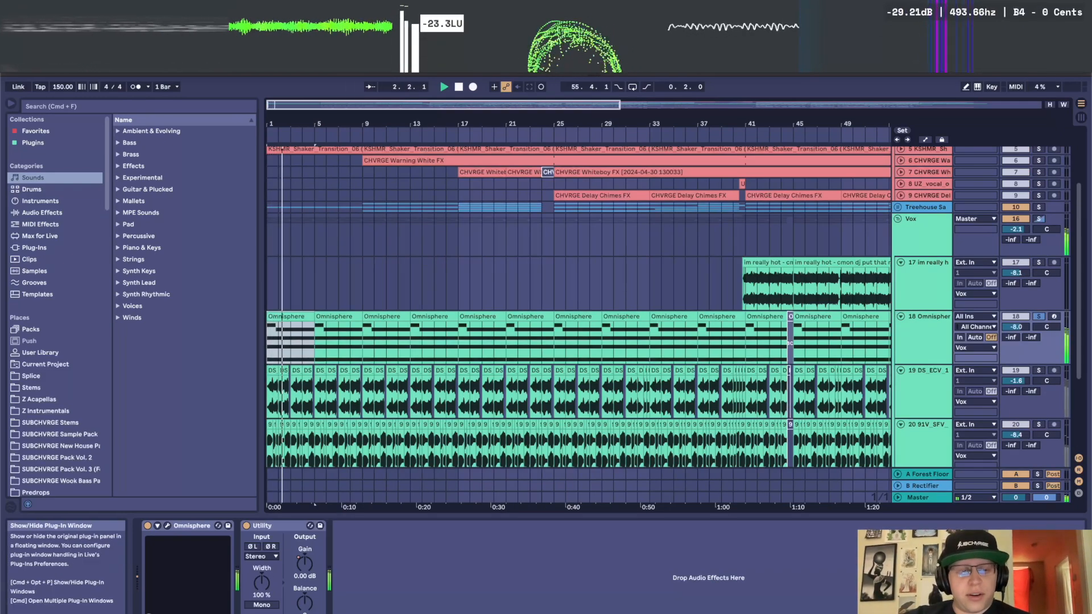
Examine the Choir Full Oos - p patch in the Omnisphere plug-in, close its window and play the Omnisphere track
{"action": "left_click", "coordinate": [167, 525]}
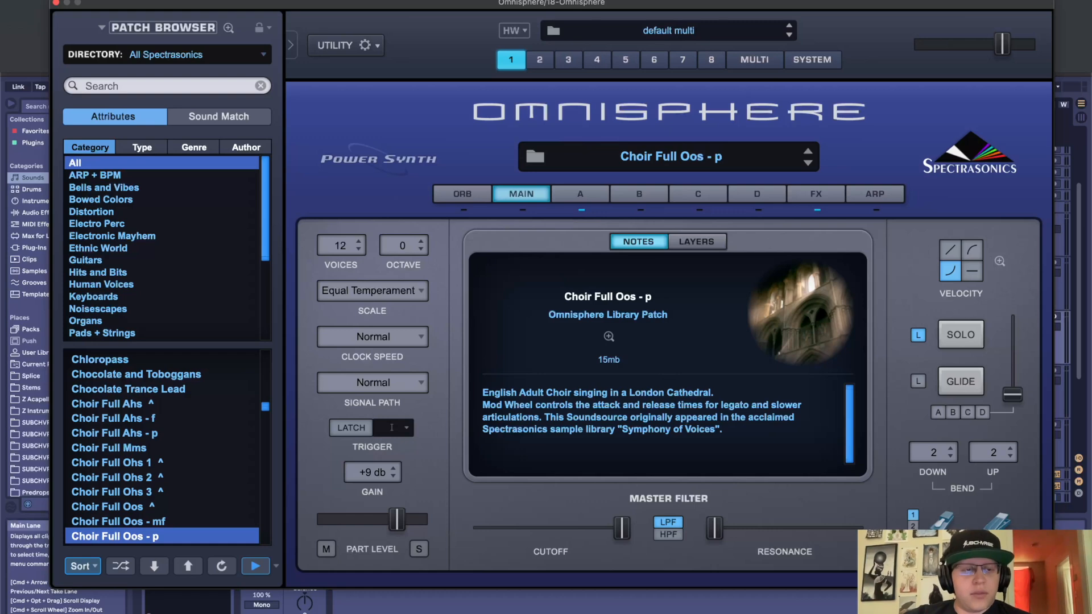
{"action": "scroll", "coordinate": [162, 462], "scroll_direction": "down", "scroll_amount": 5}
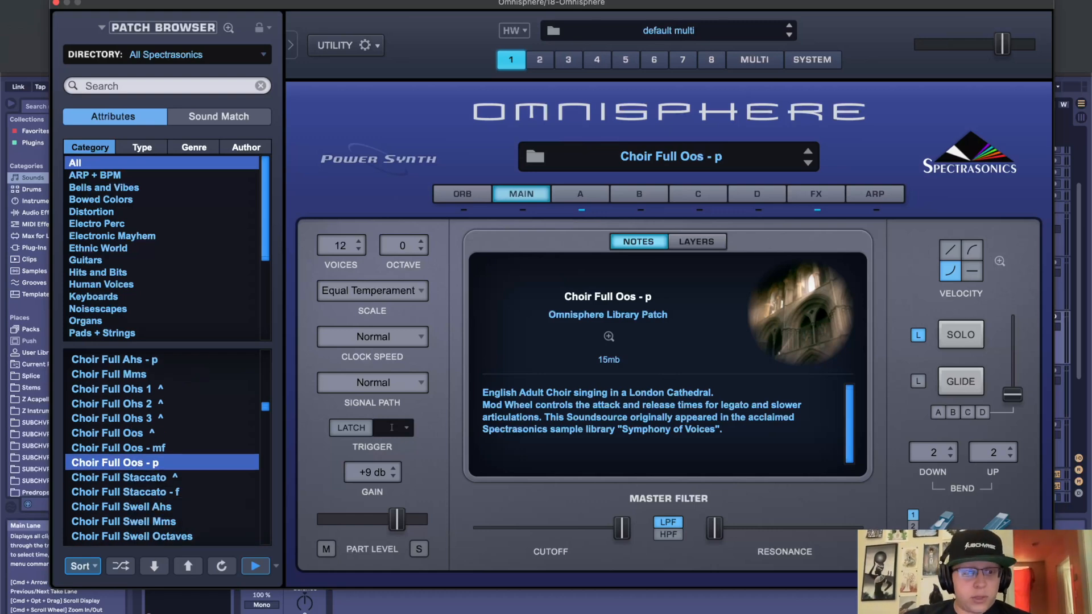
{"action": "scroll", "coordinate": [162, 447], "scroll_direction": "up", "scroll_amount": 7}
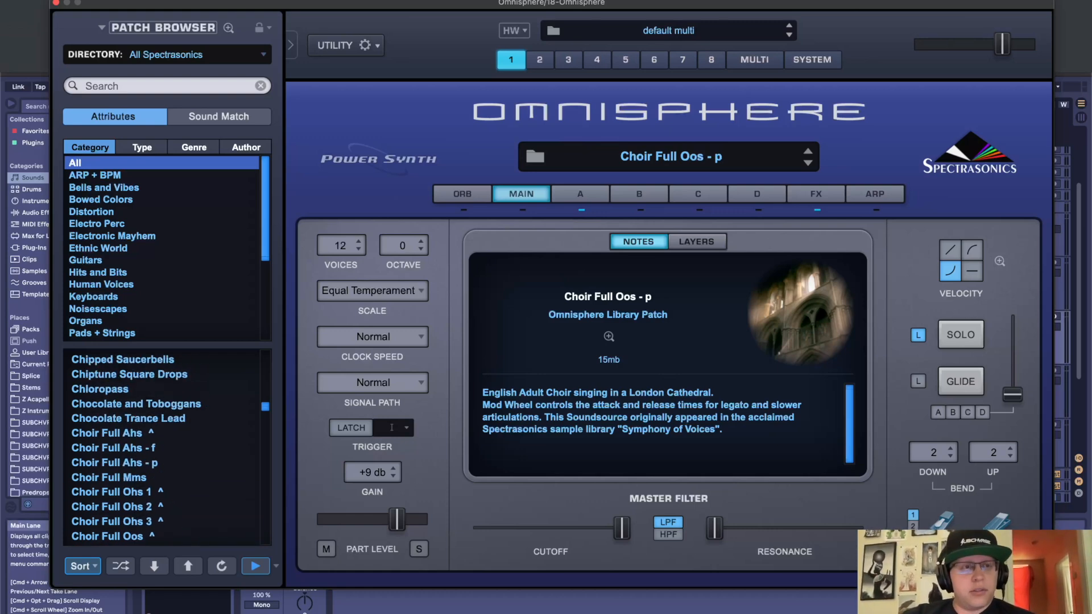
{"action": "left_click", "coordinate": [55, 3]}
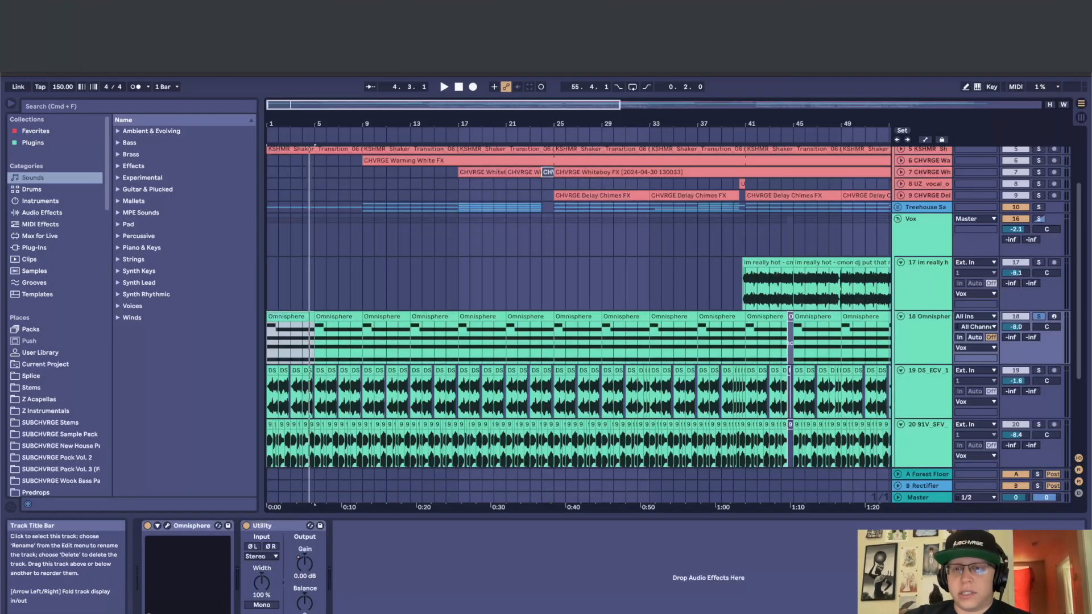
{"action": "left_click", "coordinate": [925, 335]}
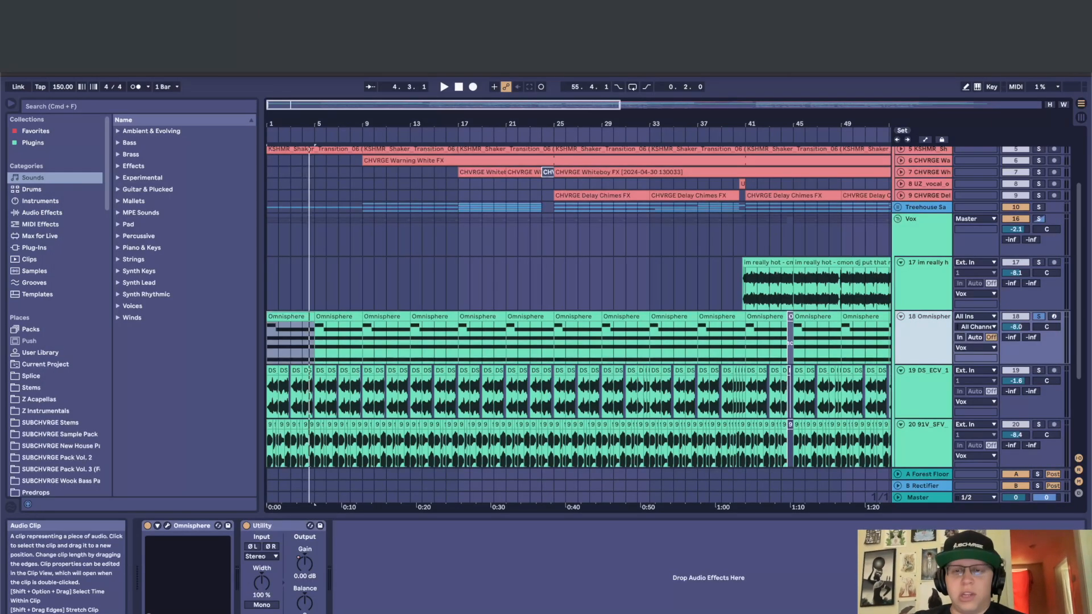
{"action": "key", "text": "space"}
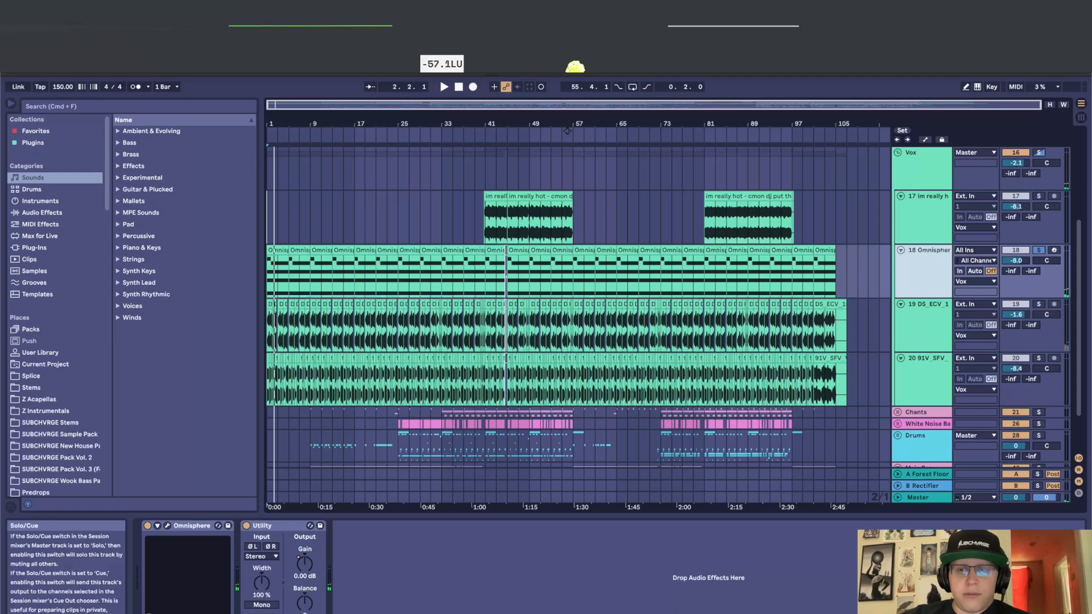
Solo the DS_ECV vocal track in the Vox group instead and play it from bar 1
{"action": "left_click", "coordinate": [1038, 304]}
{"action": "left_click_drag", "start_coordinate": [285, 123], "coordinate": [286, 174]}
{"action": "scroll", "coordinate": [290, 273], "scroll_direction": "left", "scroll_amount": 3}
{"action": "left_click_drag", "start_coordinate": [292, 327], "coordinate": [269, 327]}
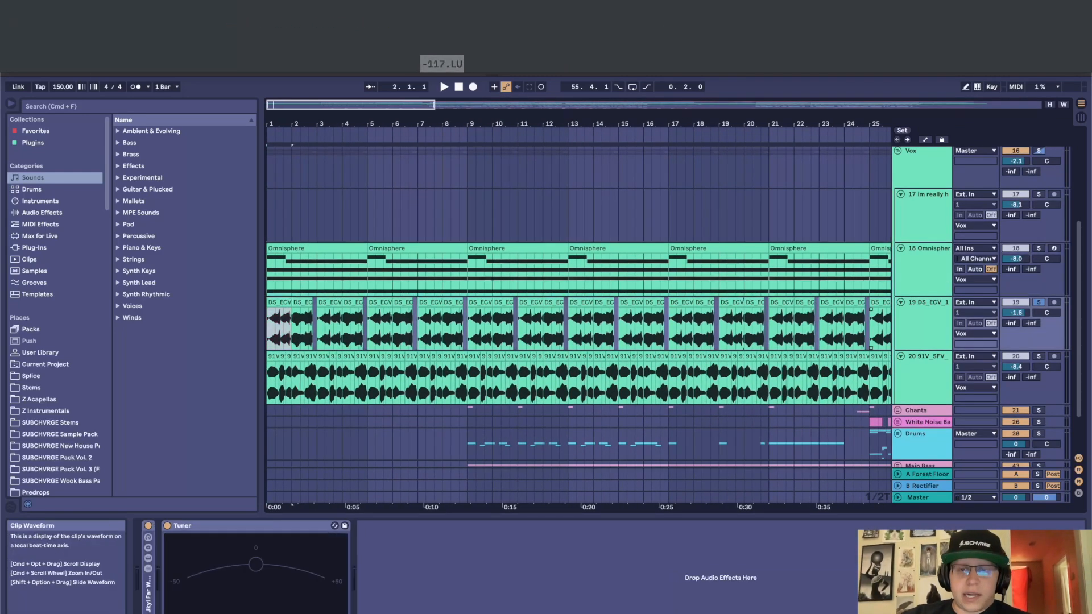
{"action": "left_click", "coordinate": [924, 324]}
{"action": "key", "text": "space"}
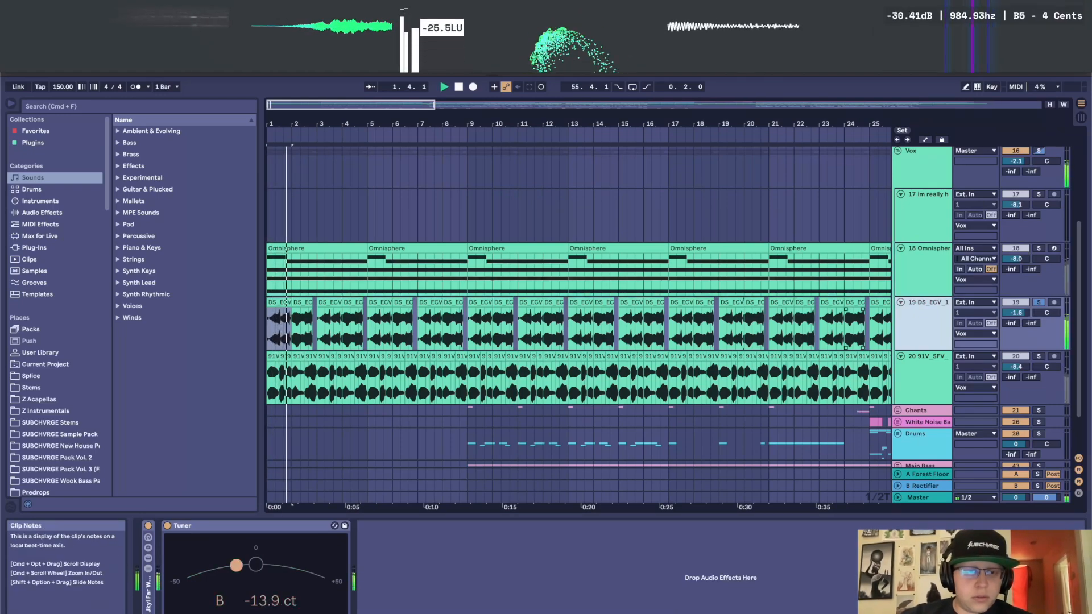
Inspect the DS_ECV vocal phrase clips up close, stop playback and select their track
{"action": "left_click_drag", "start_coordinate": [536, 124], "coordinate": [536, 187]}
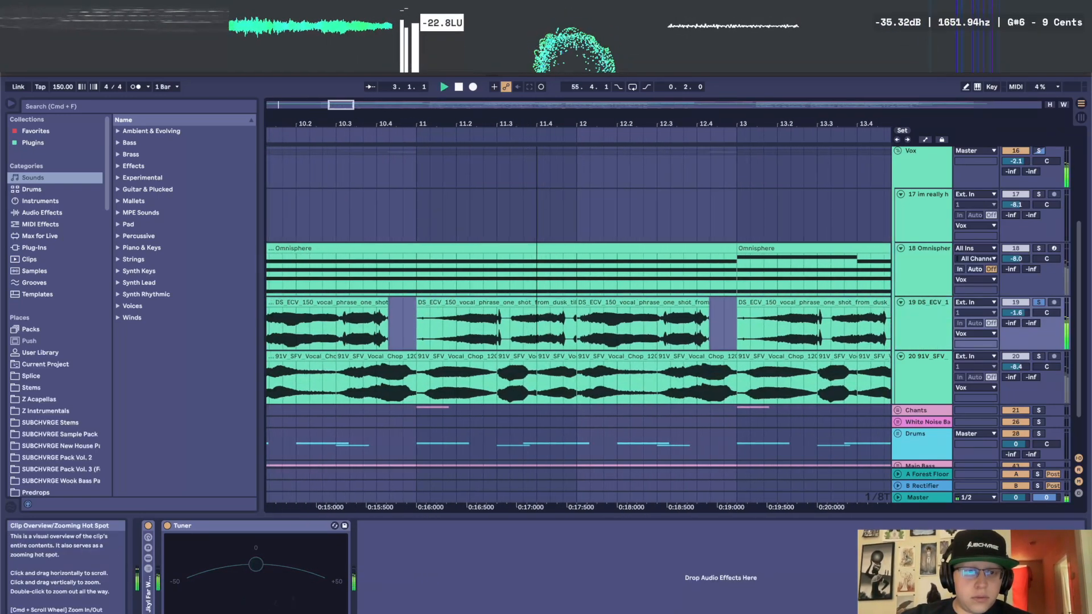
{"action": "key", "text": "space"}
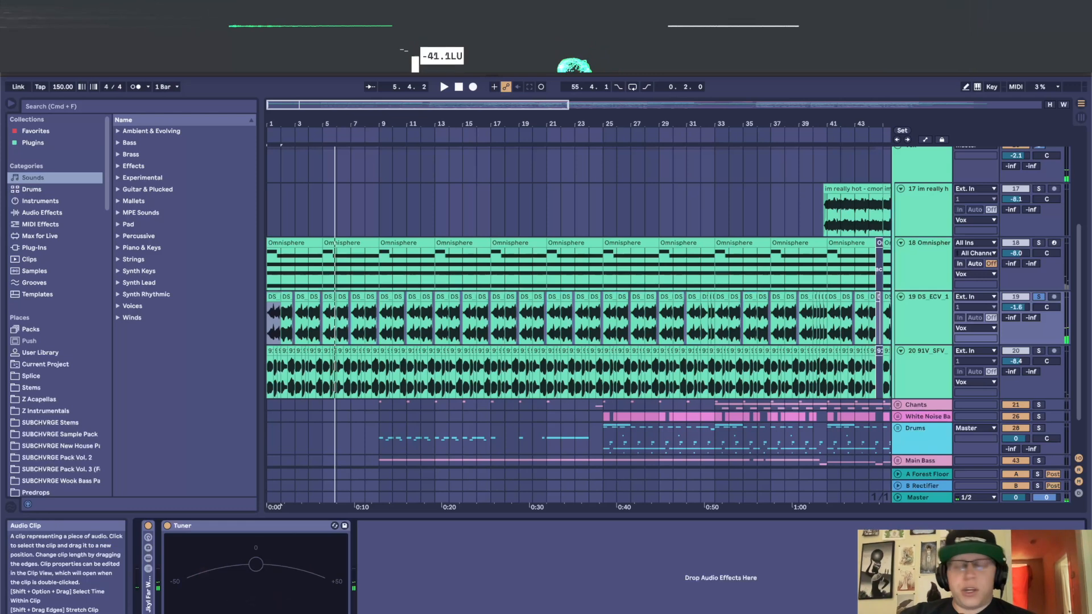
{"action": "left_click", "coordinate": [923, 321]}
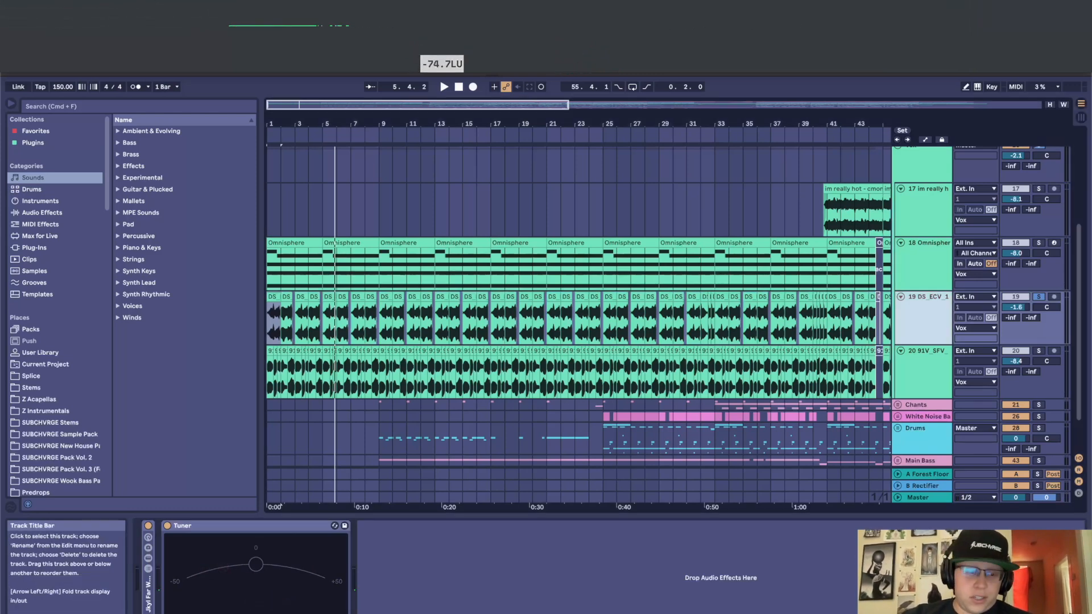
Expand the collapsed Jkyl Far Wash rack on the DS_ECV track and examine its Reverb and Auto Filter devices
{"action": "double_click", "coordinate": [149, 589]}
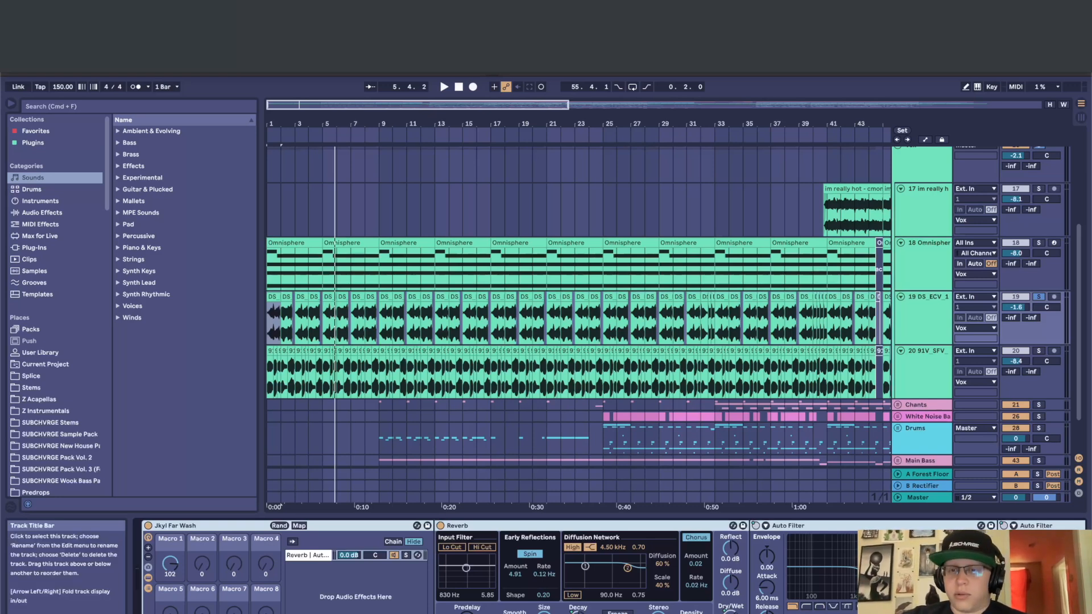
{"action": "left_click", "coordinate": [927, 310]}
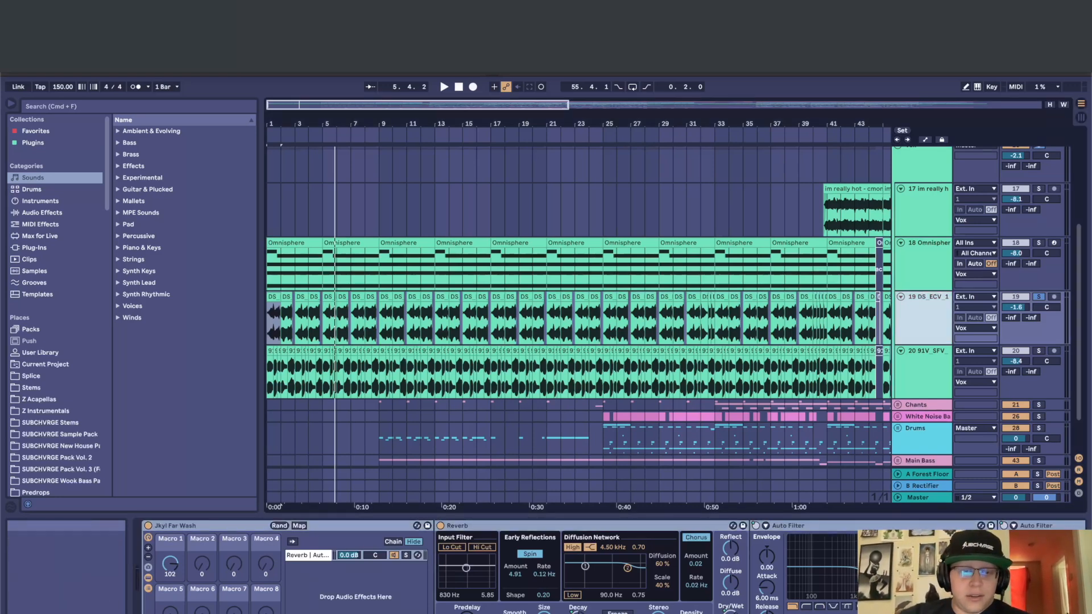
{"action": "scroll", "coordinate": [608, 569], "scroll_direction": "right", "scroll_amount": 5}
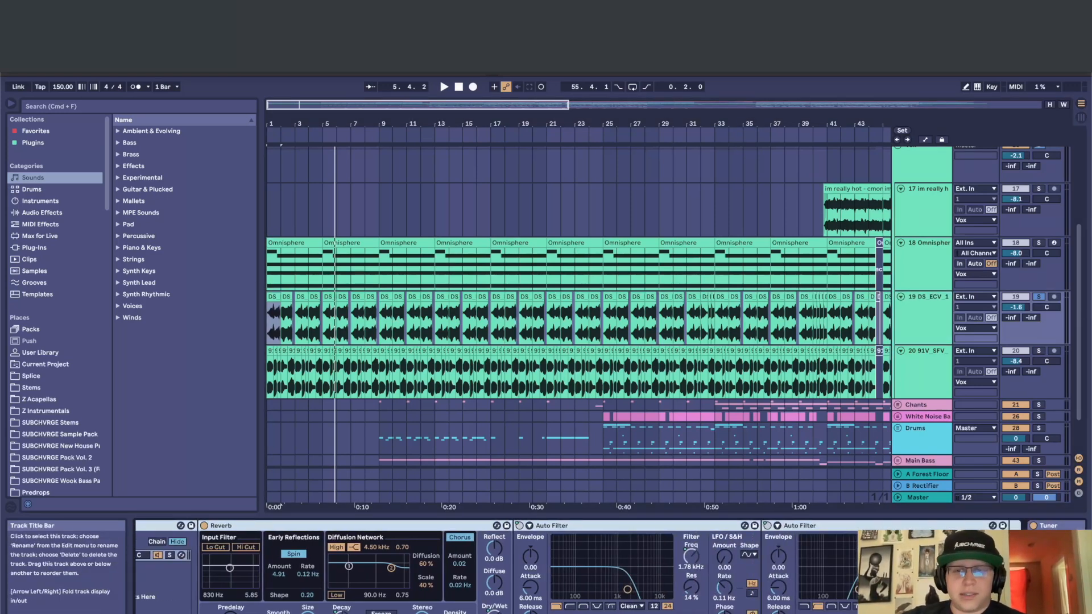
{"action": "left_click", "coordinate": [926, 309]}
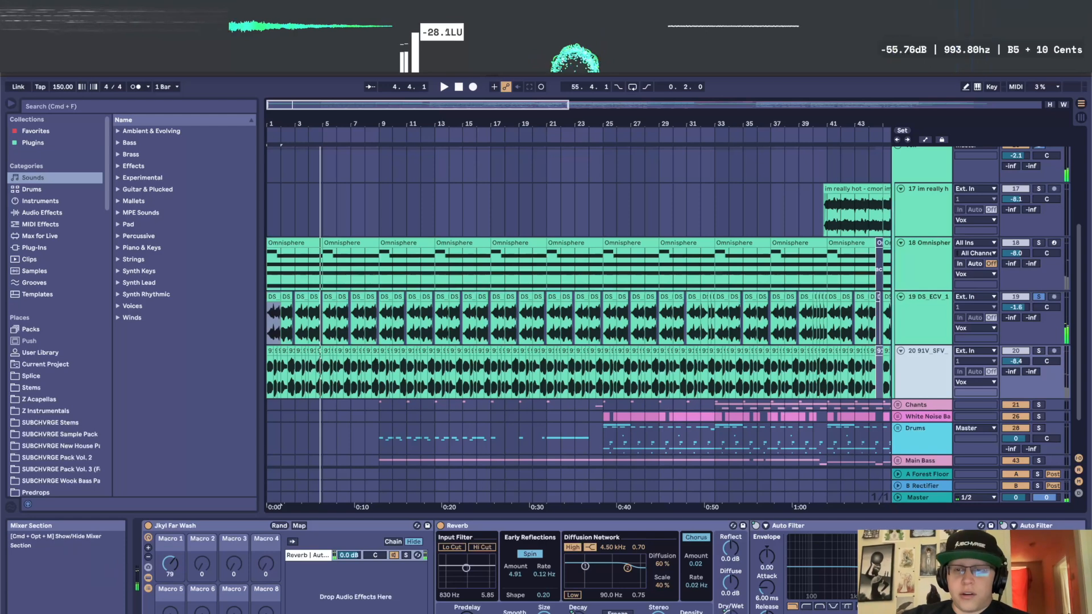
Solo the 91V_SFV vocal track, fold its Jkyl Far Wash rack to inspect AHEE's Auto Chopper, and play it from bar 1
{"action": "left_click", "coordinate": [1038, 351]}
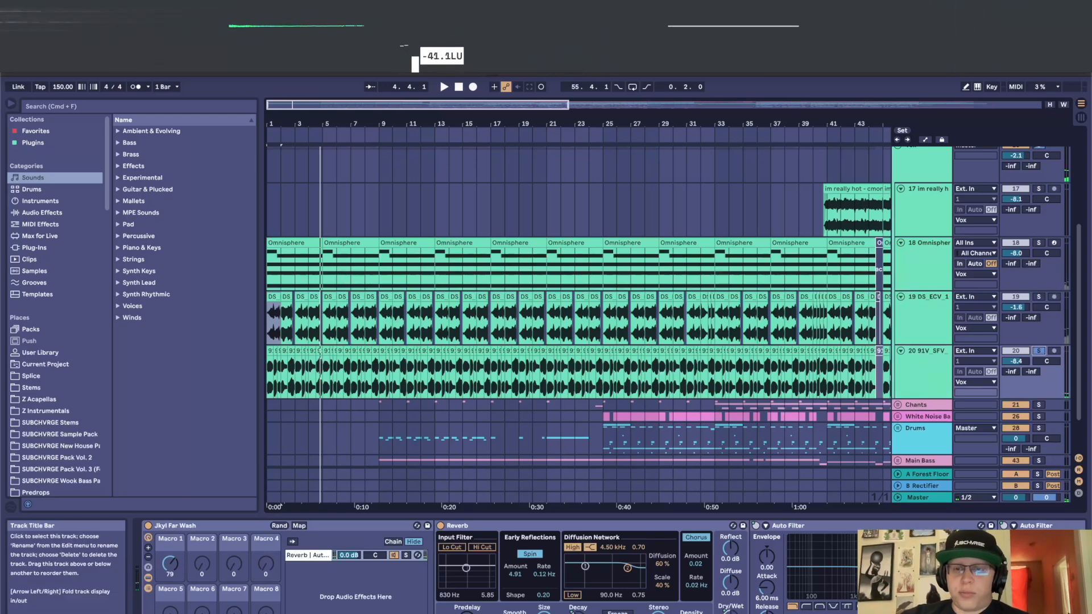
{"action": "double_click", "coordinate": [182, 525]}
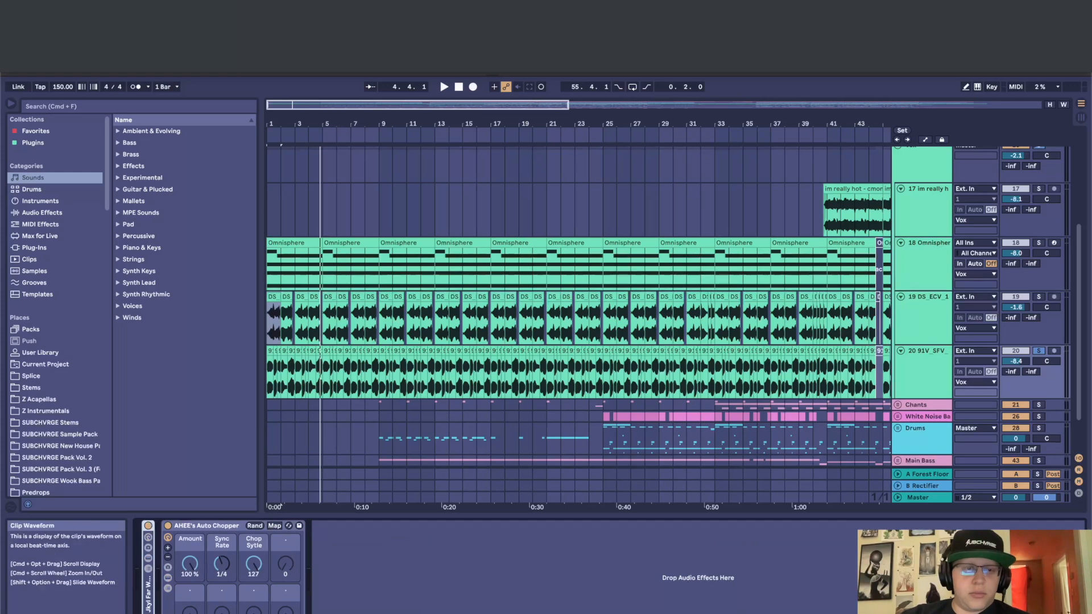
{"action": "left_click", "coordinate": [206, 525]}
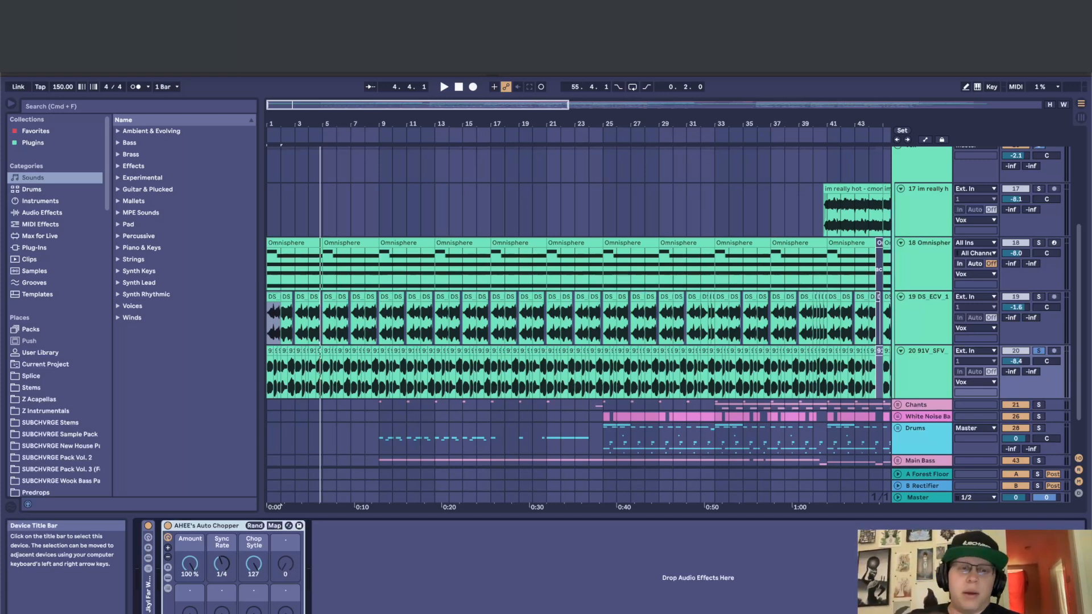
{"action": "left_click", "coordinate": [926, 363]}
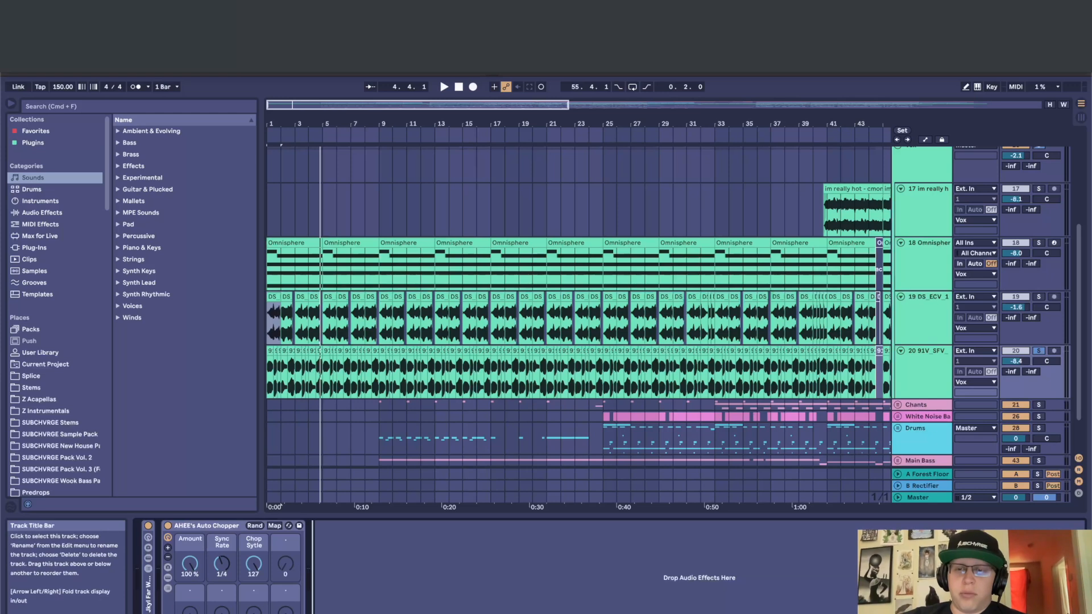
{"action": "left_click", "coordinate": [926, 364]}
{"action": "key", "text": "space"}
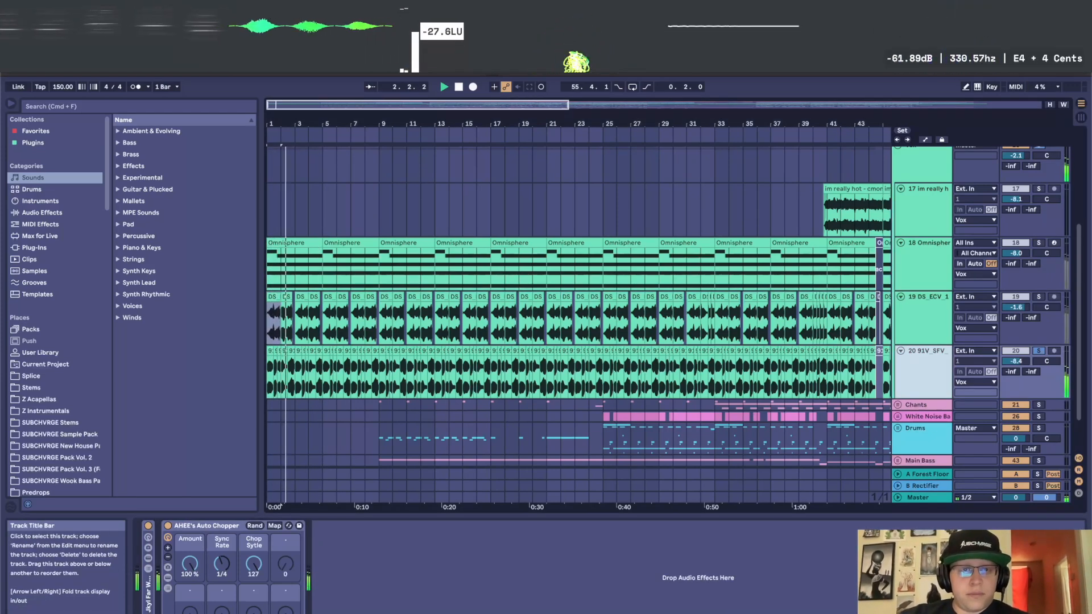
Solo the Treehouse group instead of Vox and unfold all its tracks to show their waveforms
{"action": "scroll", "coordinate": [978, 256], "scroll_direction": "up", "scroll_amount": 3}
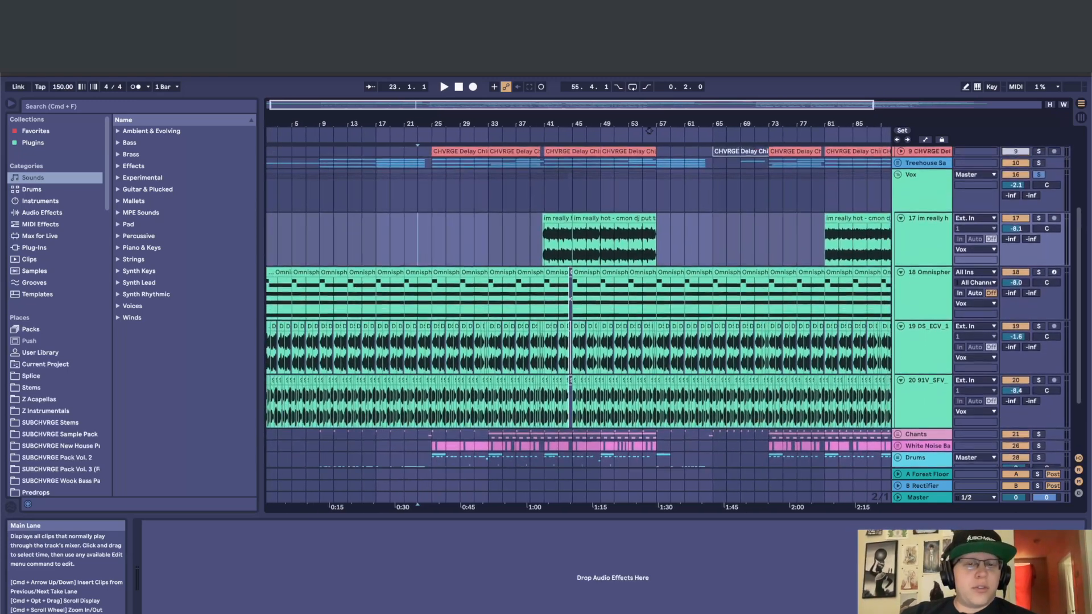
{"action": "scroll", "coordinate": [579, 296], "scroll_direction": "down", "scroll_amount": 1}
{"action": "scroll", "coordinate": [579, 295], "scroll_direction": "right", "scroll_amount": 1}
{"action": "scroll", "coordinate": [579, 296], "scroll_direction": "up", "scroll_amount": 1}
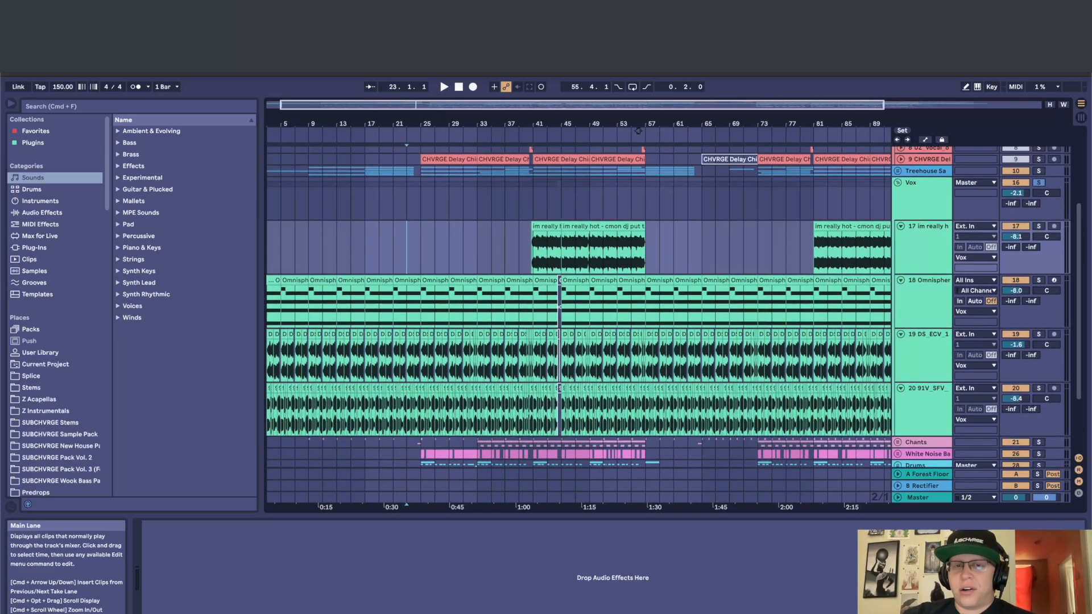
{"action": "scroll", "coordinate": [638, 131], "scroll_direction": "up", "scroll_amount": 2}
{"action": "scroll", "coordinate": [635, 131], "scroll_direction": "up", "scroll_amount": 3}
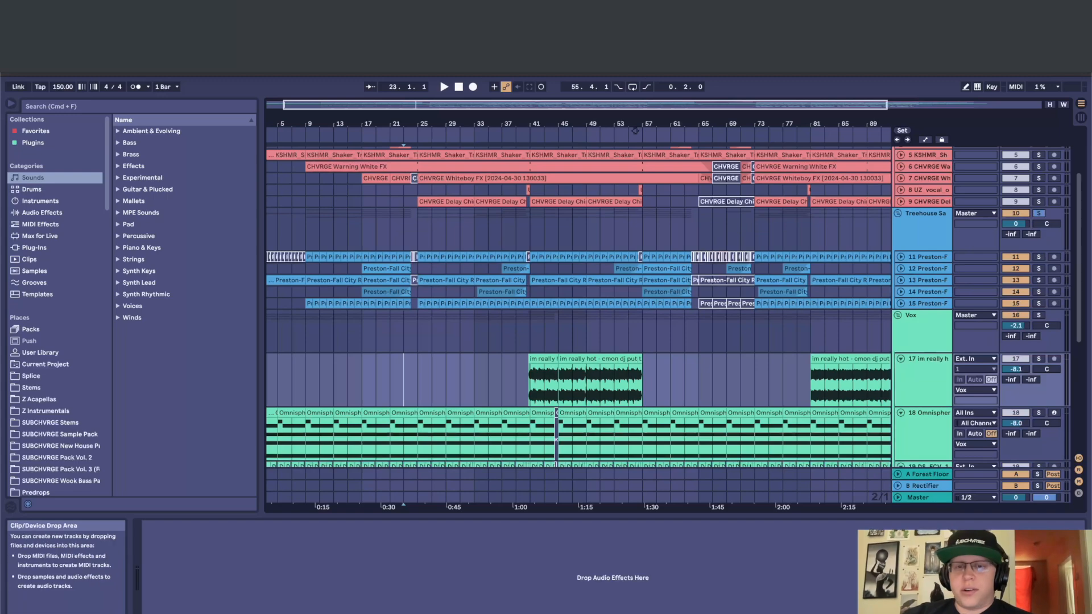
{"action": "left_click", "coordinate": [927, 269]}
{"action": "key", "text": "super+a"}
{"action": "left_click", "coordinate": [900, 268]}
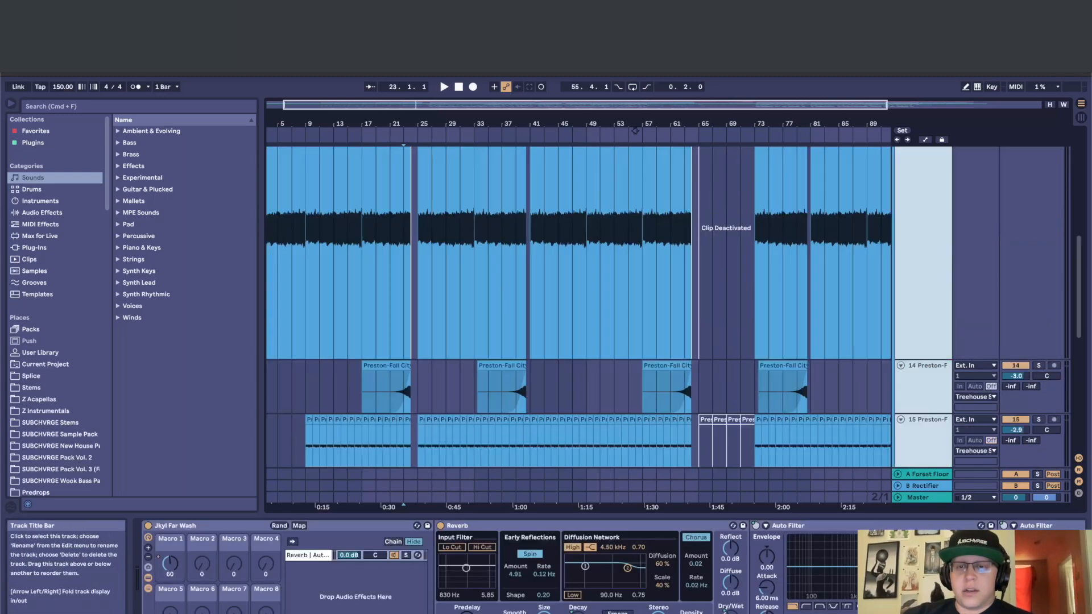
Solo track 13 in the Treehouse group and play its first Preston-Fall City Rd SE 3 clip from bar 1
{"action": "scroll", "coordinate": [634, 131], "scroll_direction": "up", "scroll_amount": 4}
{"action": "scroll", "coordinate": [648, 131], "scroll_direction": "left", "scroll_amount": 1}
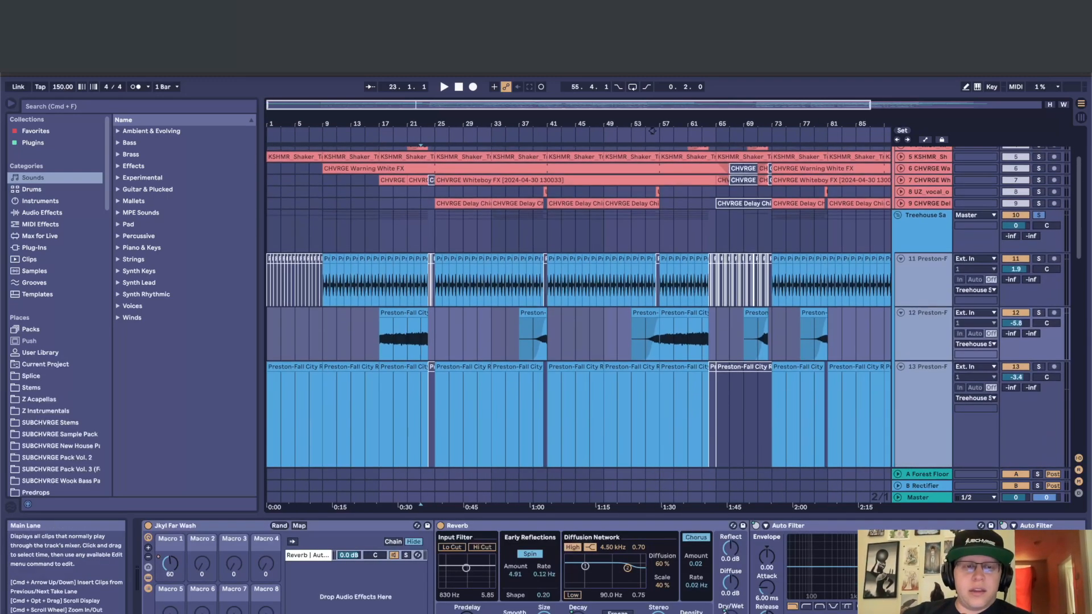
{"action": "scroll", "coordinate": [653, 131], "scroll_direction": "up", "scroll_amount": 5}
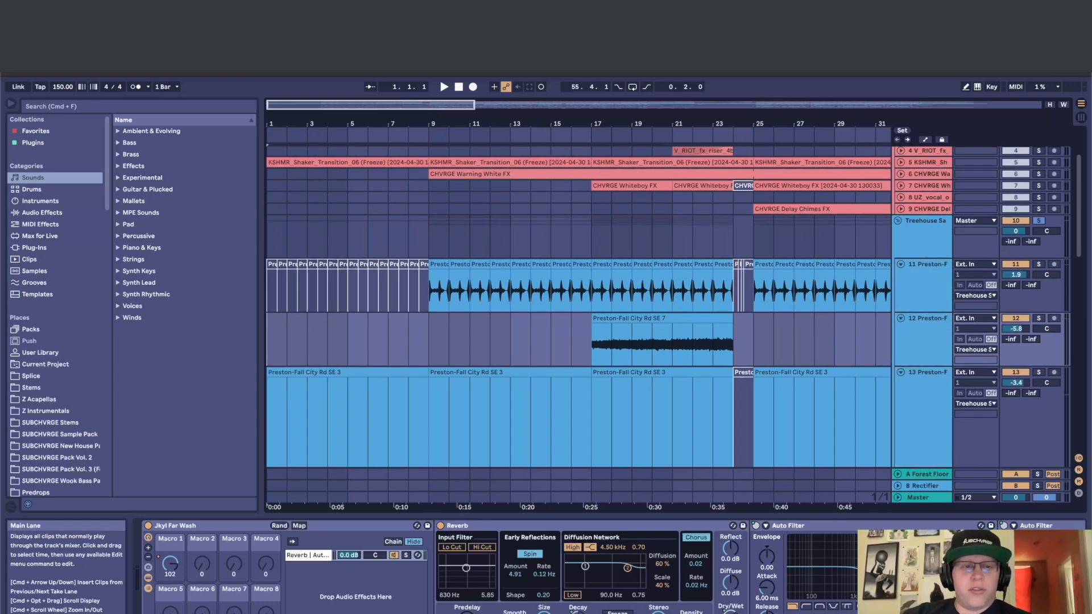
{"action": "scroll", "coordinate": [348, 341], "scroll_direction": "down", "scroll_amount": 6}
{"action": "scroll", "coordinate": [348, 341], "scroll_direction": "up", "scroll_amount": 3}
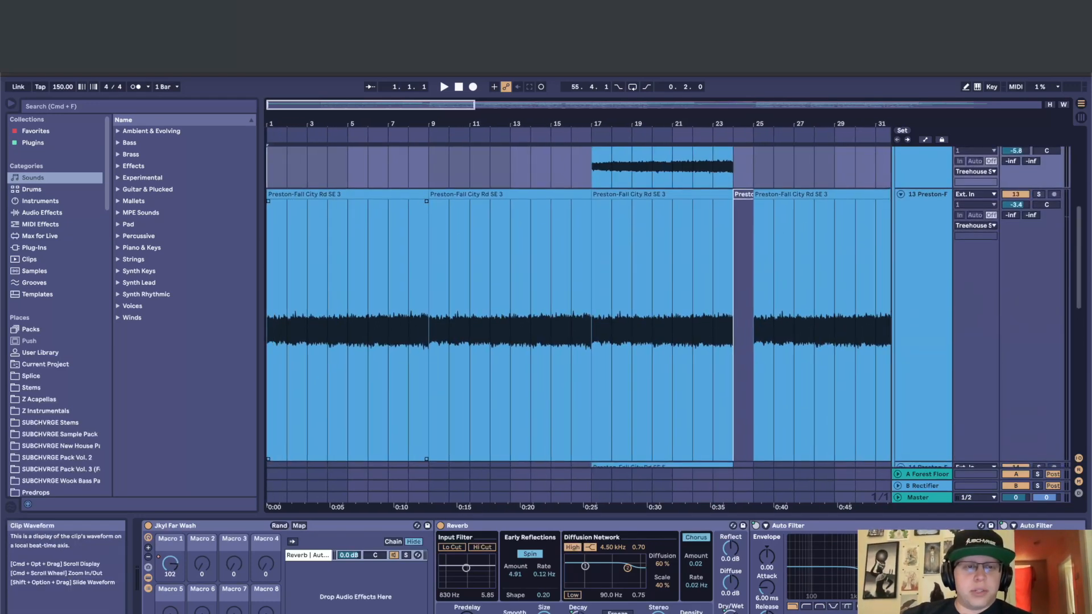
{"action": "left_click", "coordinate": [347, 195]}
{"action": "left_click", "coordinate": [1038, 194]}
{"action": "left_click", "coordinate": [427, 195]}
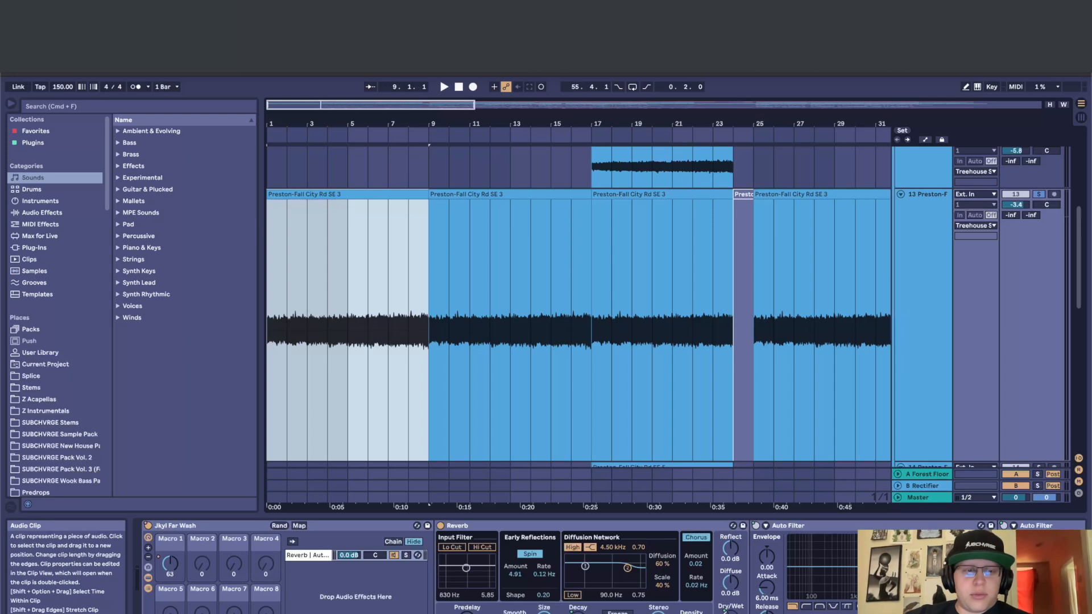
{"action": "key", "text": "space"}
Fold track 13's Jkyl Far Wash rack to inspect its EQ Eight and Utility during playback, and stop playback
{"action": "double_click", "coordinate": [182, 526]}
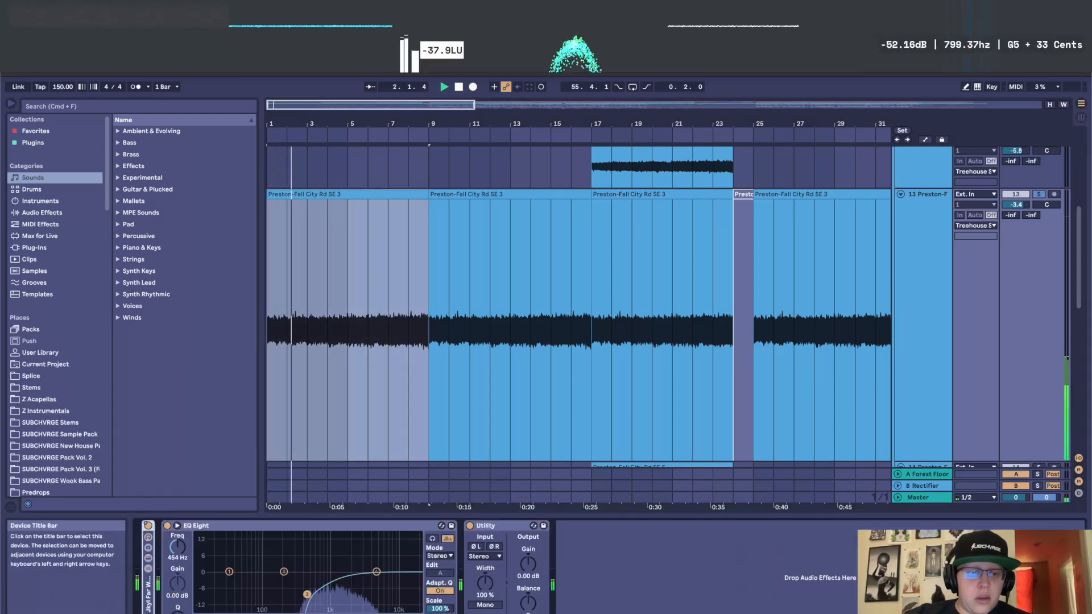
{"action": "key", "text": "space"}
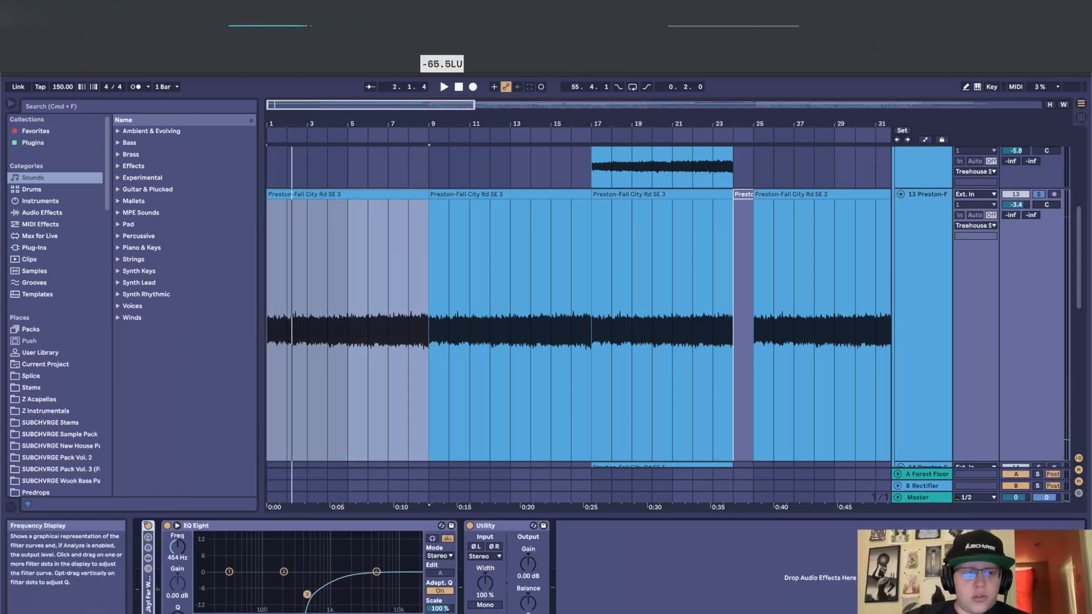
{"action": "key", "text": "space"}
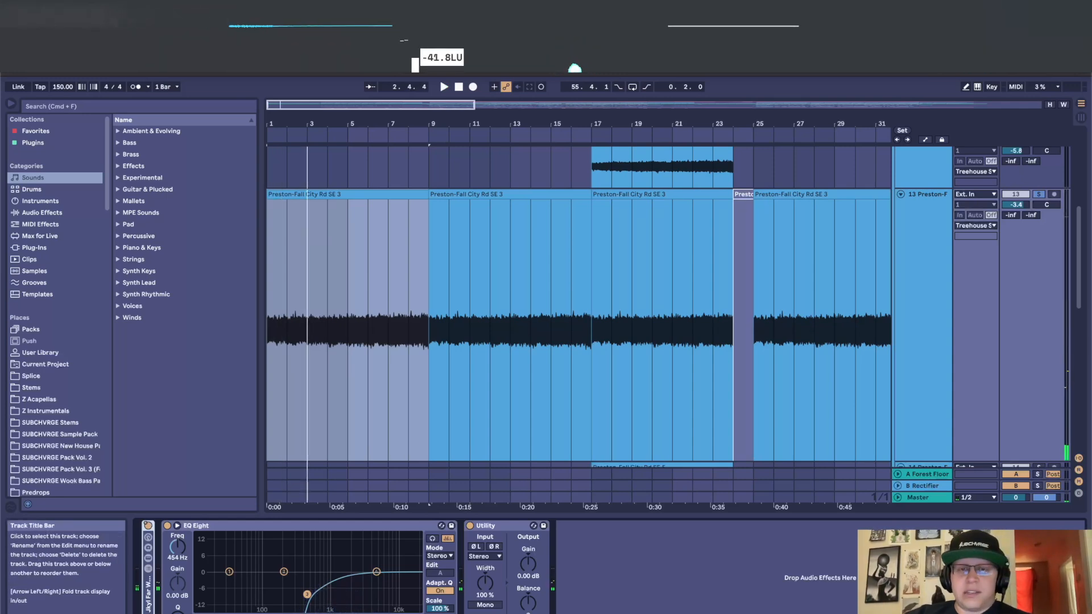
Solo track 11 in the Treehouse group instead and play it from its active clip at bar 9
{"action": "scroll", "coordinate": [660, 264], "scroll_direction": "down", "scroll_amount": 5}
{"action": "scroll", "coordinate": [660, 264], "scroll_direction": "up", "scroll_amount": 2}
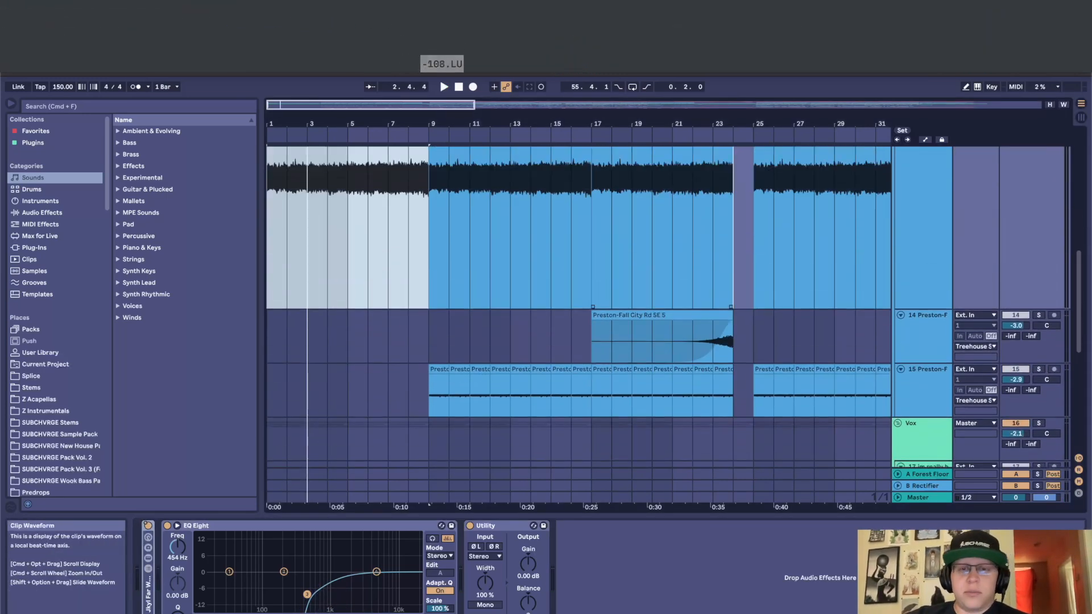
{"action": "scroll", "coordinate": [660, 307], "scroll_direction": "up", "scroll_amount": 4}
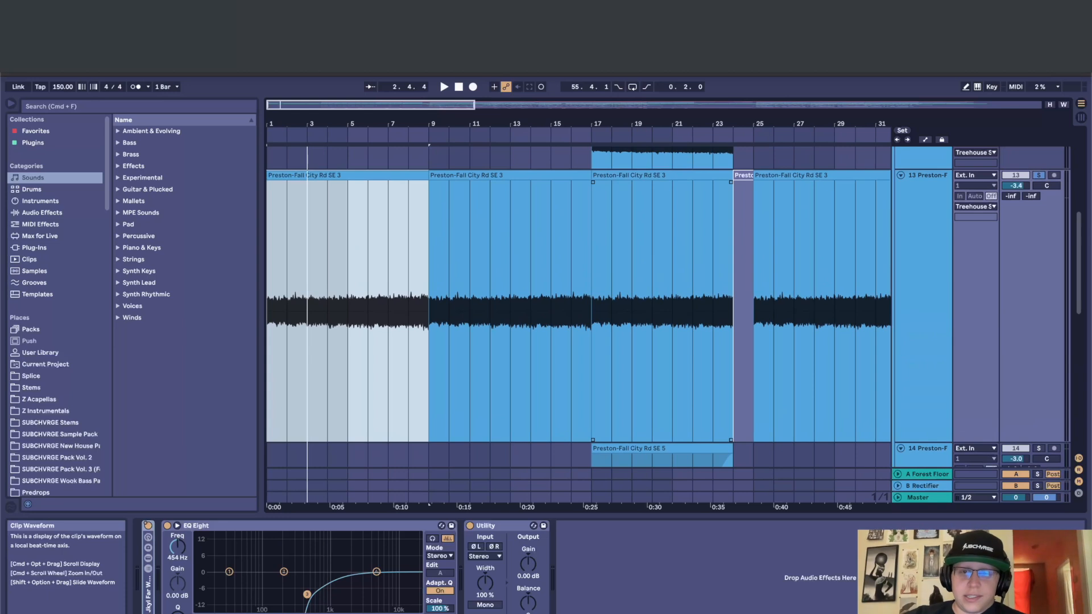
{"action": "scroll", "coordinate": [921, 244], "scroll_direction": "up", "scroll_amount": 2}
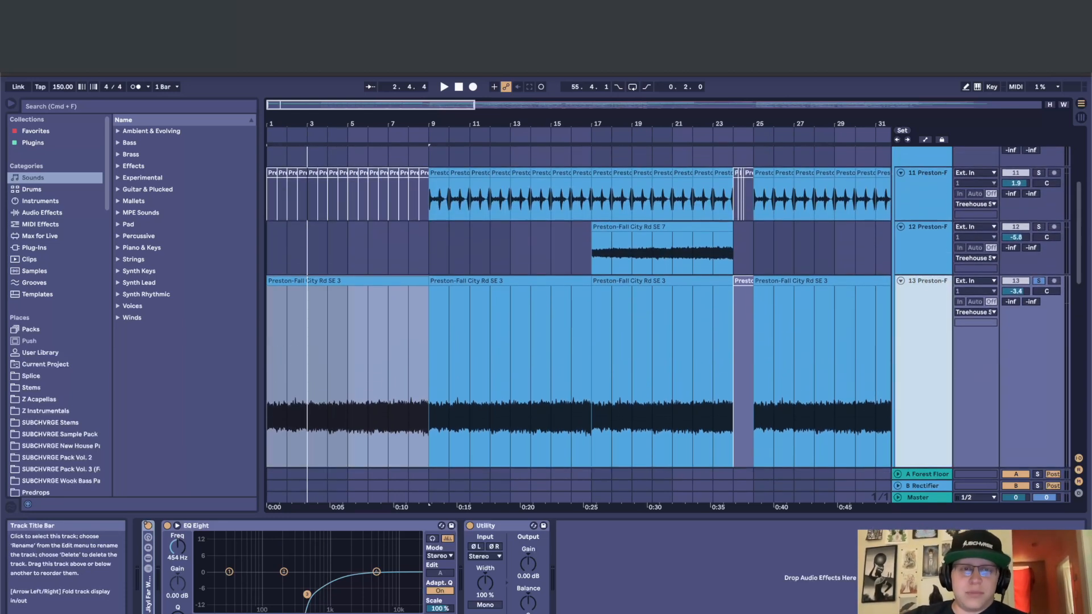
{"action": "scroll", "coordinate": [921, 245], "scroll_direction": "up", "scroll_amount": 1}
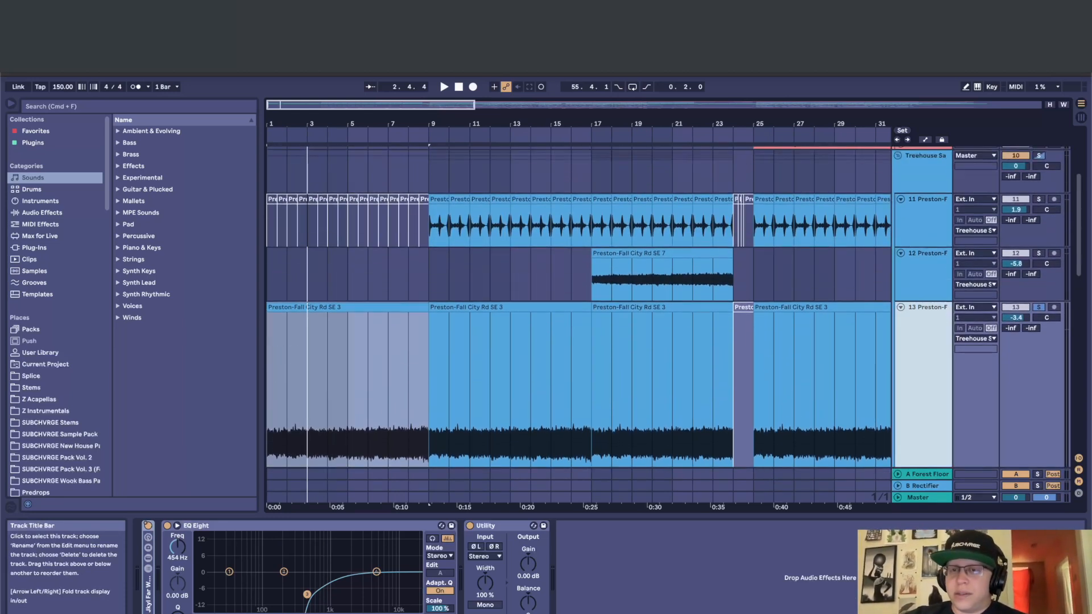
{"action": "left_click", "coordinate": [1038, 199]}
{"action": "scroll", "coordinate": [421, 226], "scroll_direction": "up", "scroll_amount": 5}
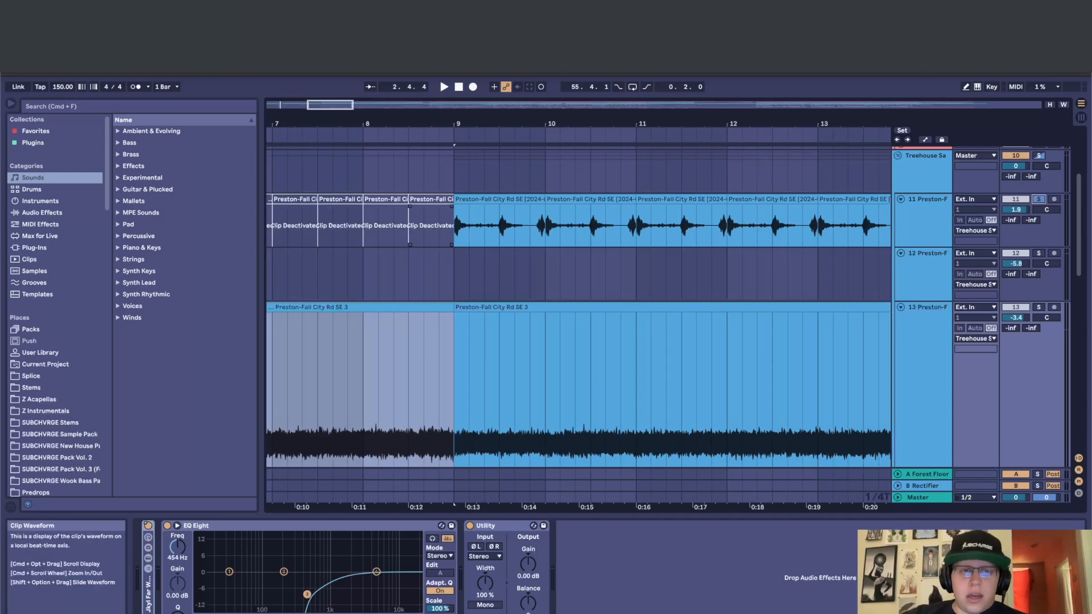
{"action": "left_click", "coordinate": [922, 224]}
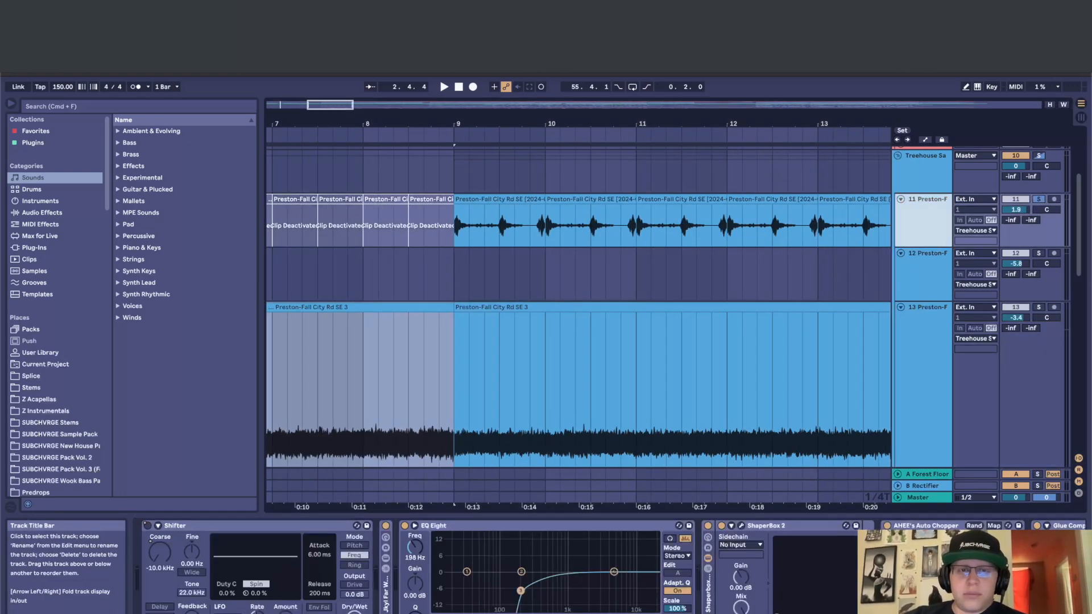
{"action": "left_click", "coordinate": [496, 199]}
{"action": "key", "text": "space"}
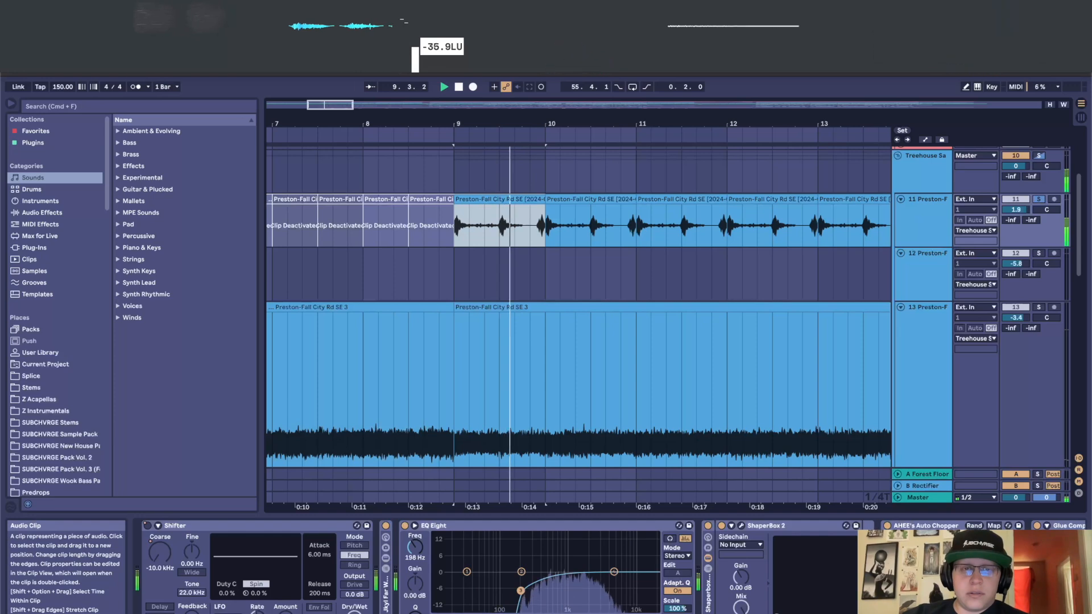
Replay track 11 from bar 9 and examine its device chain from Shifter and ShaperBox 2 through Auto Chopper to the Glue Compressors
{"action": "scroll", "coordinate": [486, 200], "scroll_direction": "down", "scroll_amount": 5}
{"action": "left_click", "coordinate": [923, 225]}
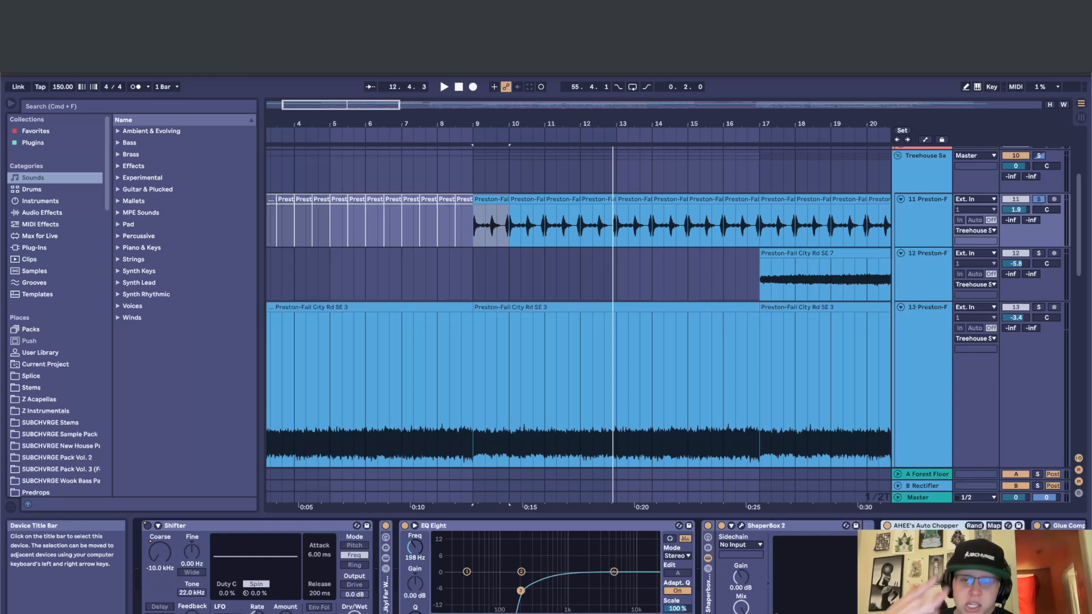
{"action": "left_click", "coordinate": [925, 215]}
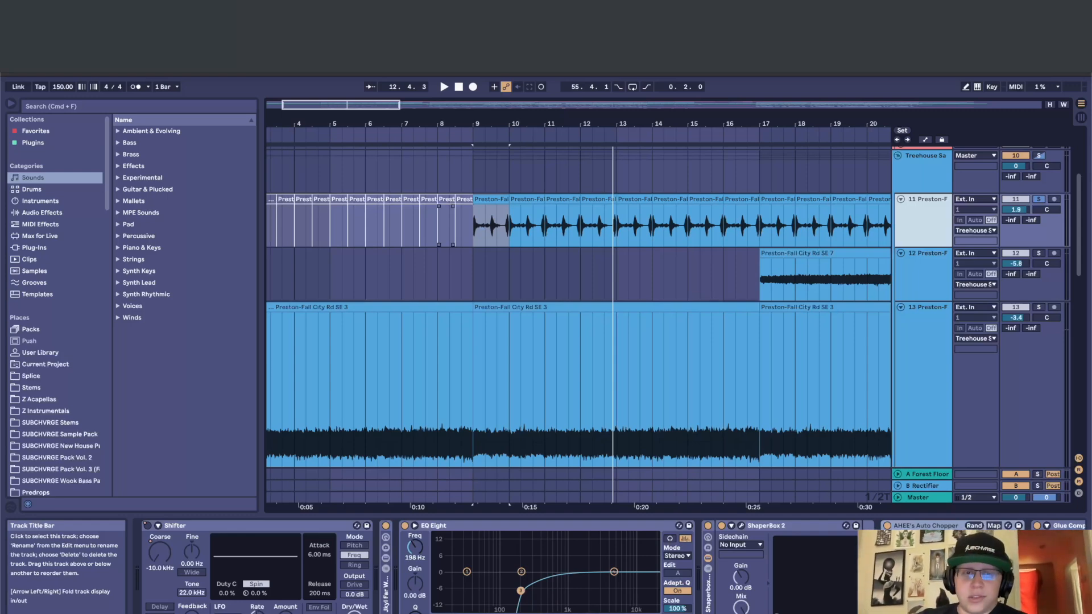
{"action": "left_click", "coordinate": [491, 199]}
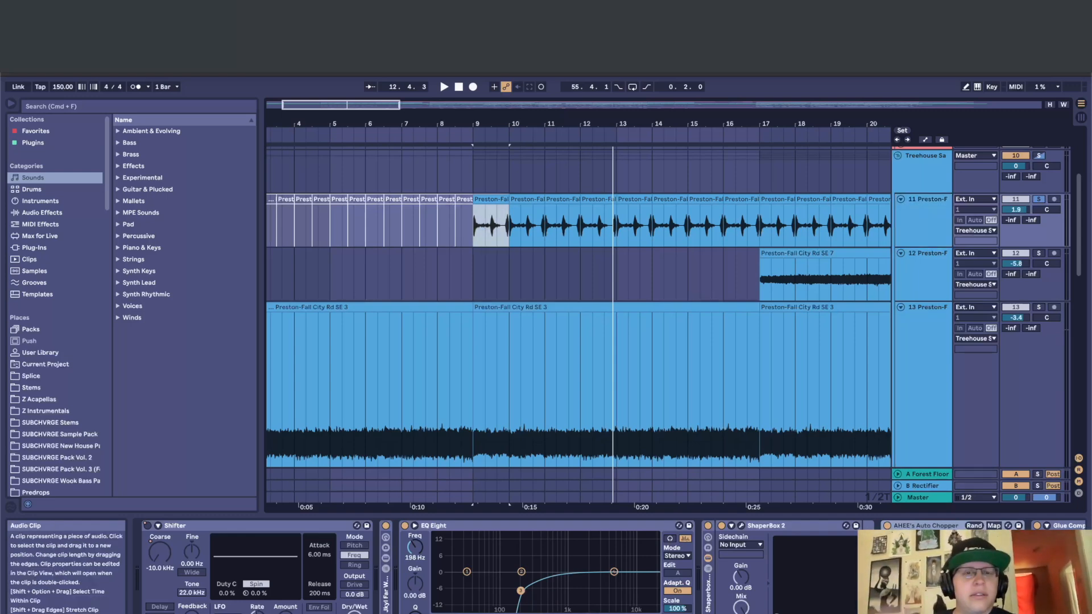
{"action": "left_click", "coordinate": [923, 224]}
{"action": "key", "text": "space"}
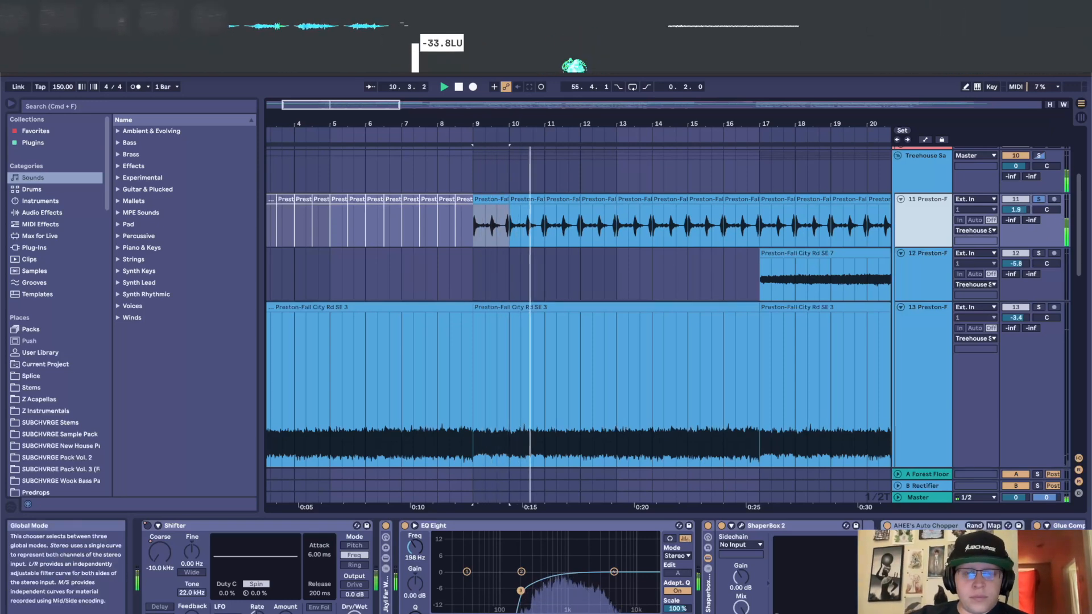
{"action": "scroll", "coordinate": [733, 555], "scroll_direction": "right", "scroll_amount": 10}
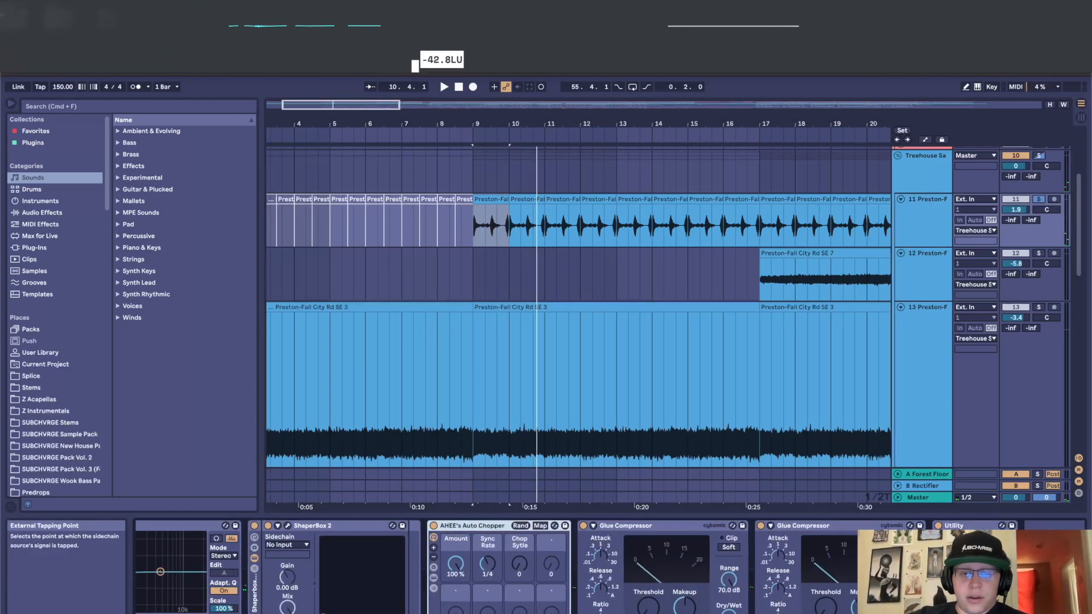
{"action": "left_click", "coordinate": [924, 225]}
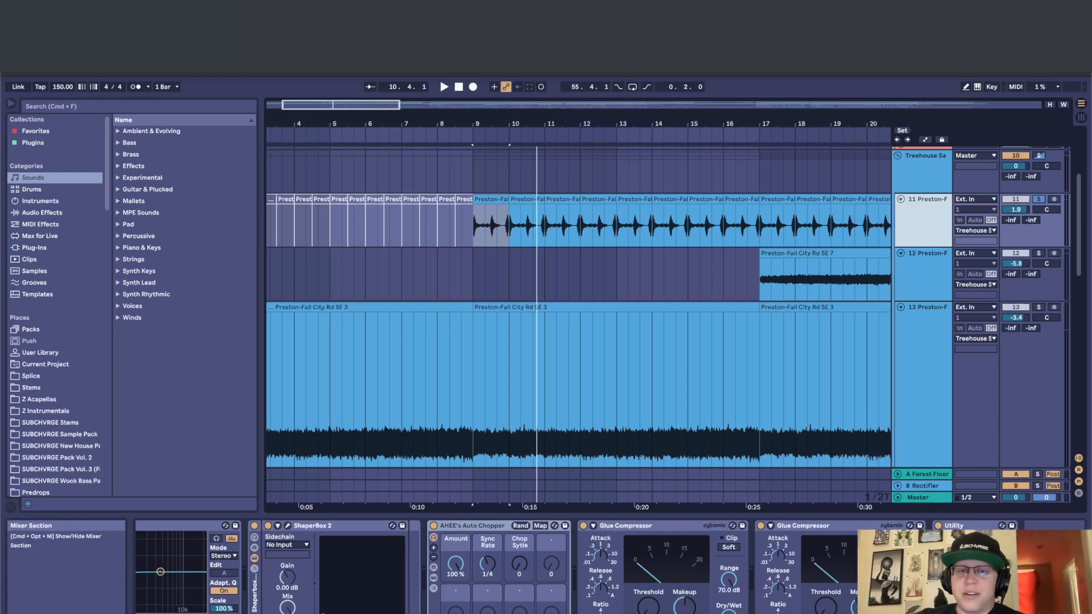
Solo track 15 in the Treehouse group and play it from its first clip at bar 9
{"action": "scroll", "coordinate": [453, 170], "scroll_direction": "down", "scroll_amount": 3}
{"action": "scroll", "coordinate": [453, 170], "scroll_direction": "down", "scroll_amount": 5}
{"action": "scroll", "coordinate": [578, 307], "scroll_direction": "down", "scroll_amount": 6}
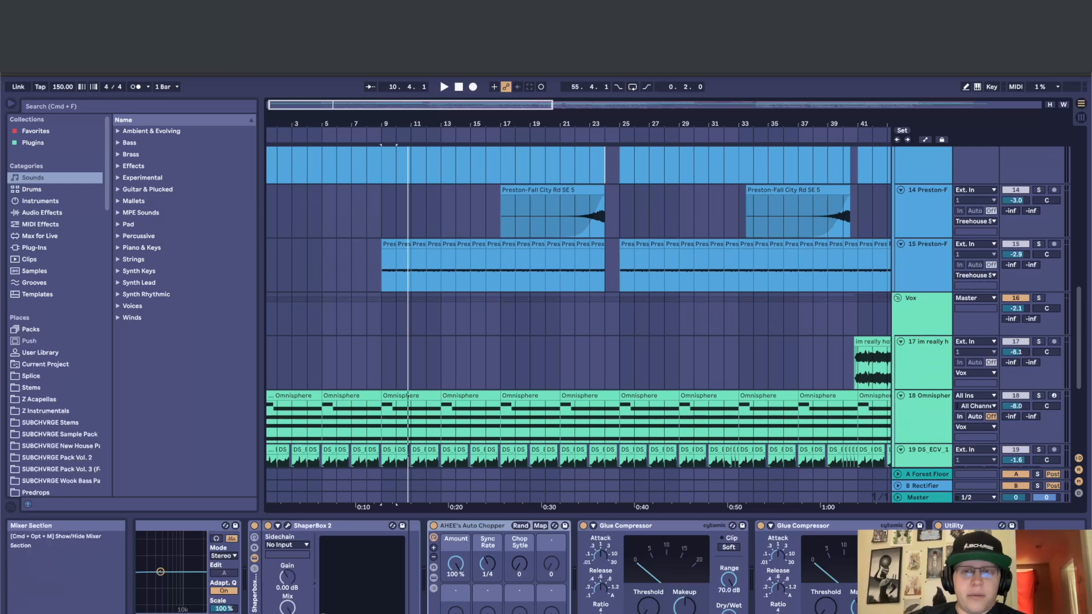
{"action": "left_click", "coordinate": [1038, 244]}
{"action": "left_click", "coordinate": [389, 244]}
{"action": "key", "text": "space"}
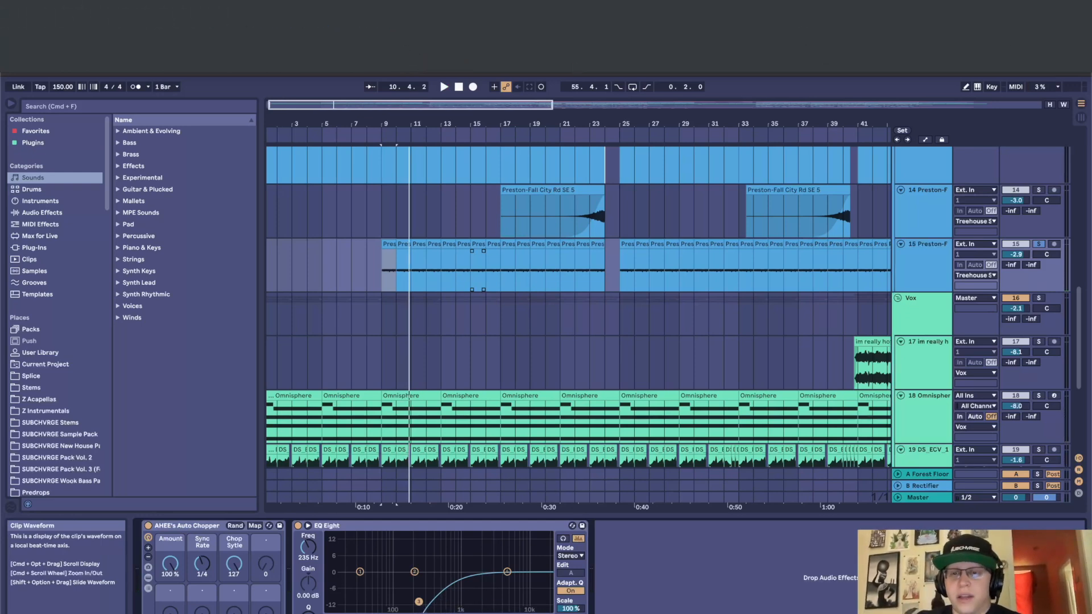
Fold all tracks and groups, solo the Drums group and play it from bar 9
{"action": "left_click", "coordinate": [921, 312]}
{"action": "key", "text": "super+a"}
{"action": "key", "text": "Left"}
{"action": "left_click", "coordinate": [921, 325]}
{"action": "left_click", "coordinate": [367, 243]}
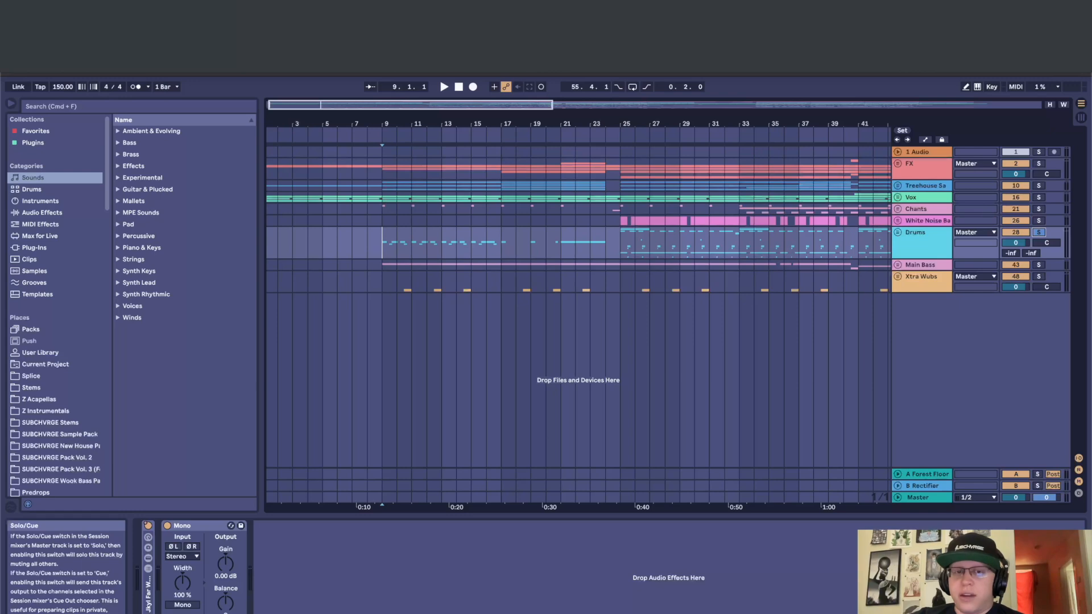
{"action": "key", "text": "space"}
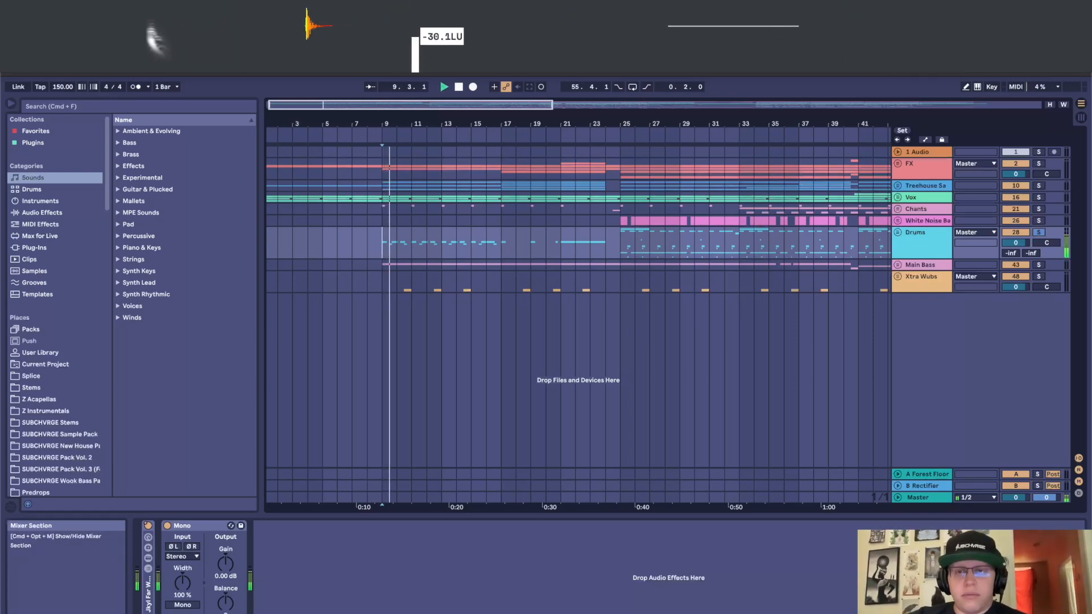
Unfold the Drums group to show its tracks and play the group from bar 25
{"action": "left_click", "coordinate": [897, 232]}
{"action": "scroll", "coordinate": [739, 227], "scroll_direction": "down", "scroll_amount": 3}
{"action": "key", "text": "space"}
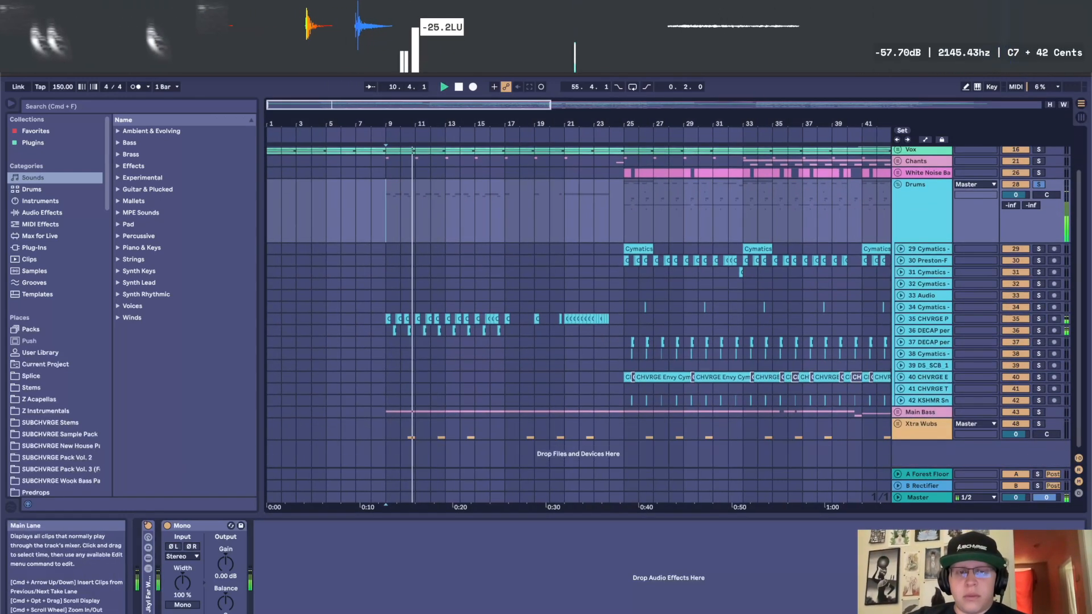
{"action": "left_click", "coordinate": [927, 318]}
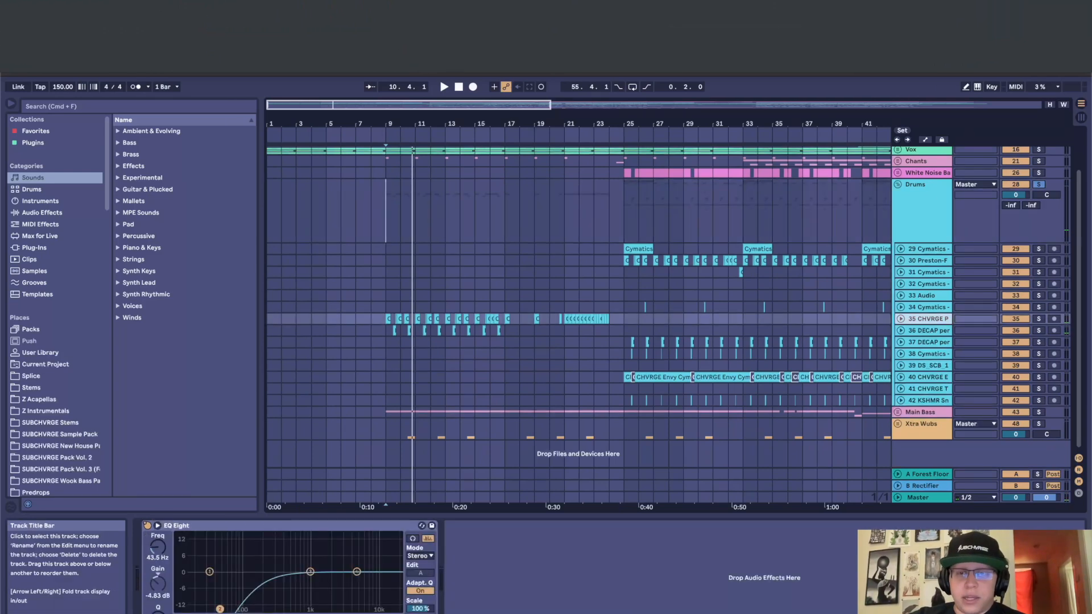
{"action": "left_click", "coordinate": [624, 211]}
{"action": "key", "text": "space"}
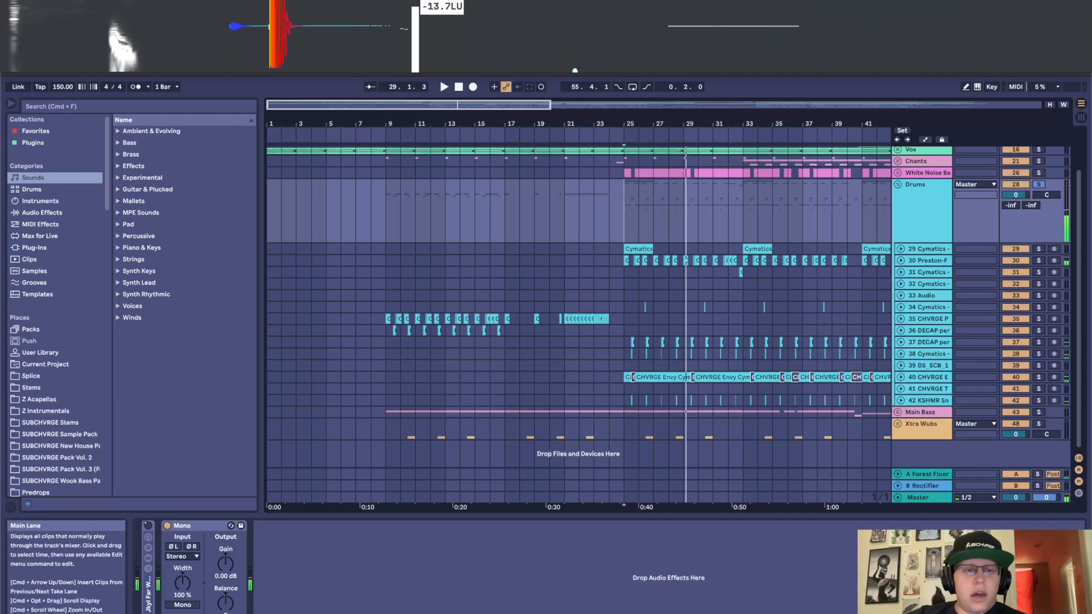
Unfold drum tracks 35 and 36 and play the Drums group from bar 9
{"action": "left_click", "coordinate": [386, 307]}
{"action": "left_click", "coordinate": [928, 319]}
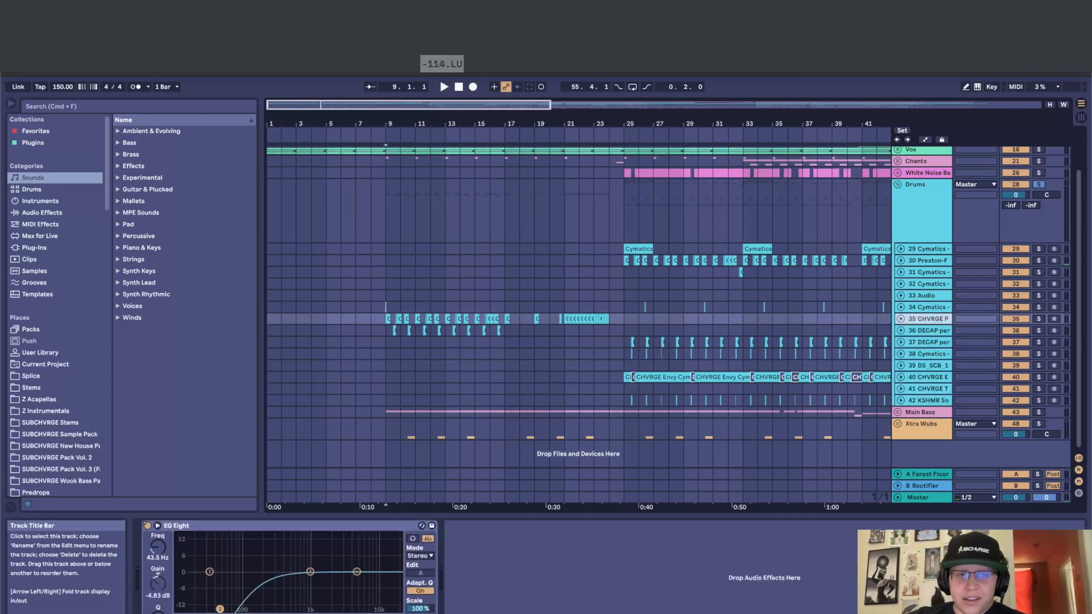
{"action": "left_click", "coordinate": [928, 331], "text": "shift"}
{"action": "left_click", "coordinate": [901, 330]}
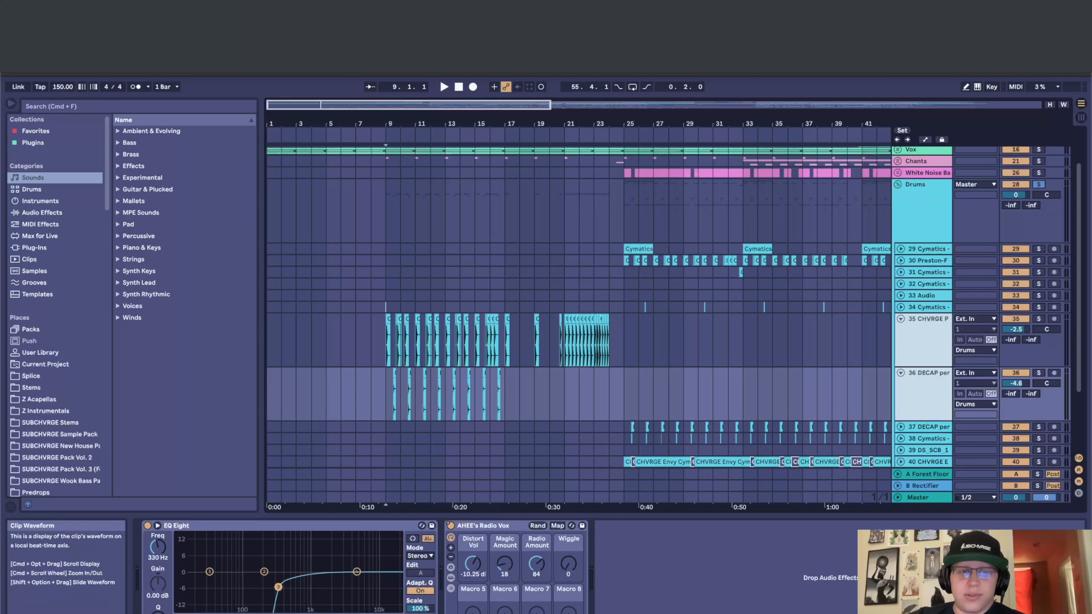
{"action": "scroll", "coordinate": [371, 364], "scroll_direction": "up", "scroll_amount": 5}
{"action": "key", "text": "space"}
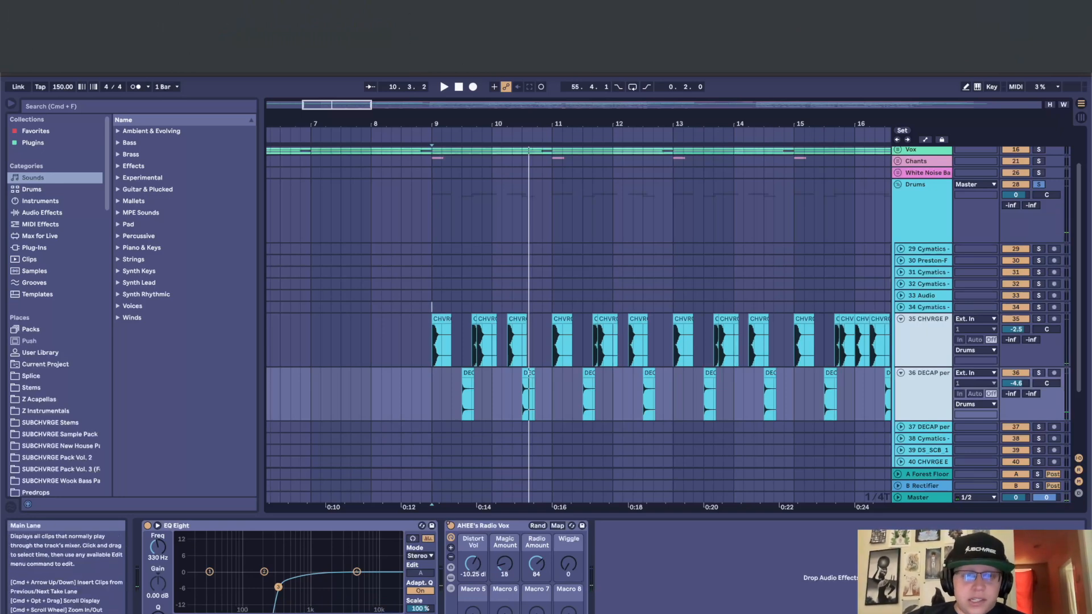
Compare the device chains of drum tracks 35 and 36, and play the first CHVRGE Pope Knokk Kick clip at bar 9
{"action": "scroll", "coordinate": [433, 346], "scroll_direction": "up", "scroll_amount": 5}
{"action": "scroll", "coordinate": [432, 308], "scroll_direction": "up", "scroll_amount": 5}
{"action": "scroll", "coordinate": [432, 308], "scroll_direction": "down", "scroll_amount": 4}
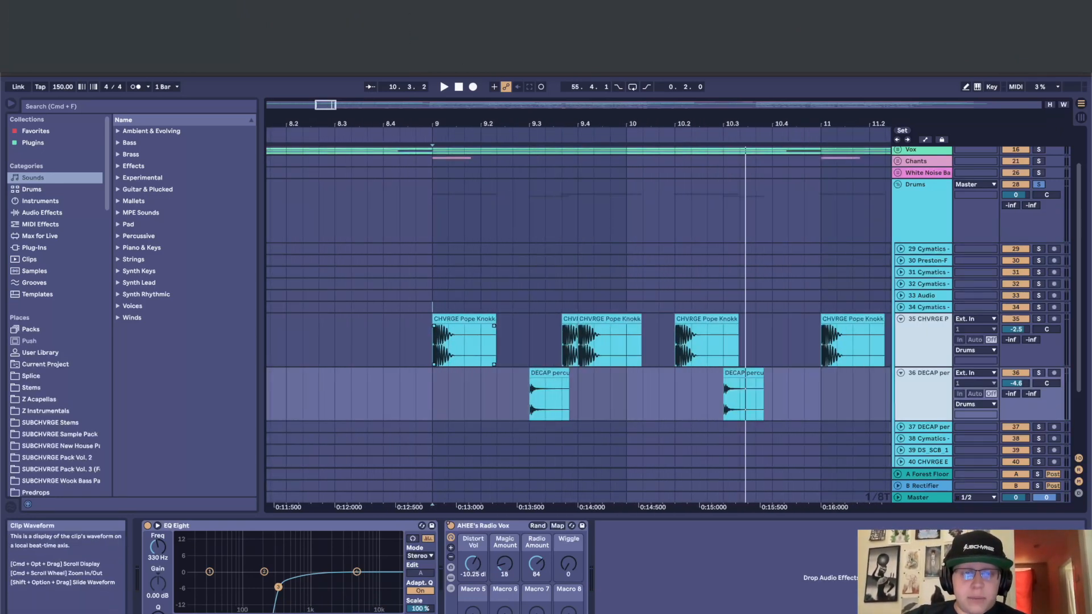
{"action": "left_click", "coordinate": [922, 340]}
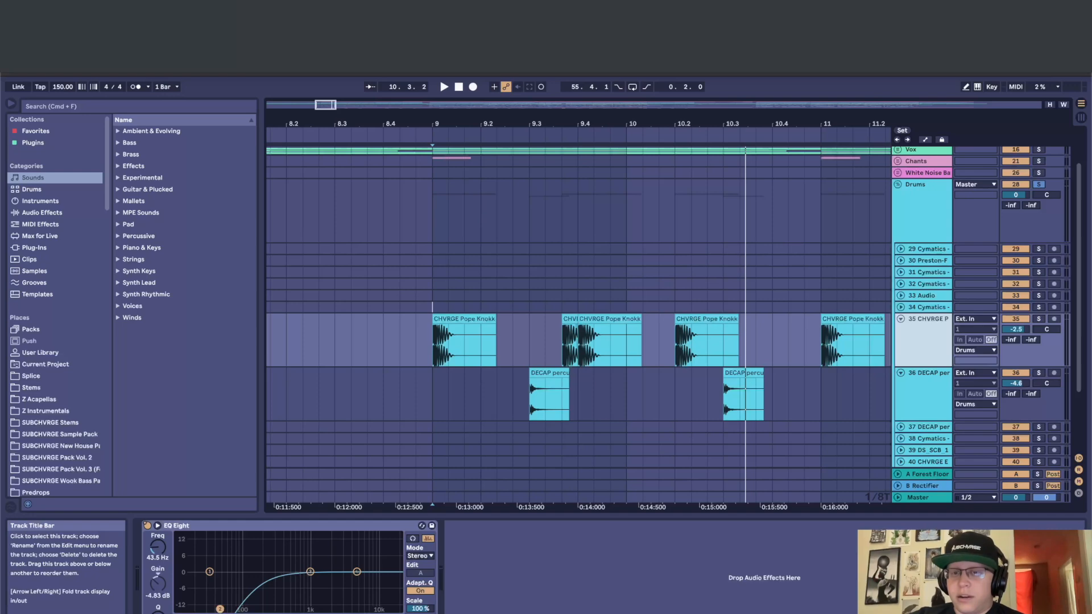
{"action": "scroll", "coordinate": [578, 324], "scroll_direction": "down", "scroll_amount": 3}
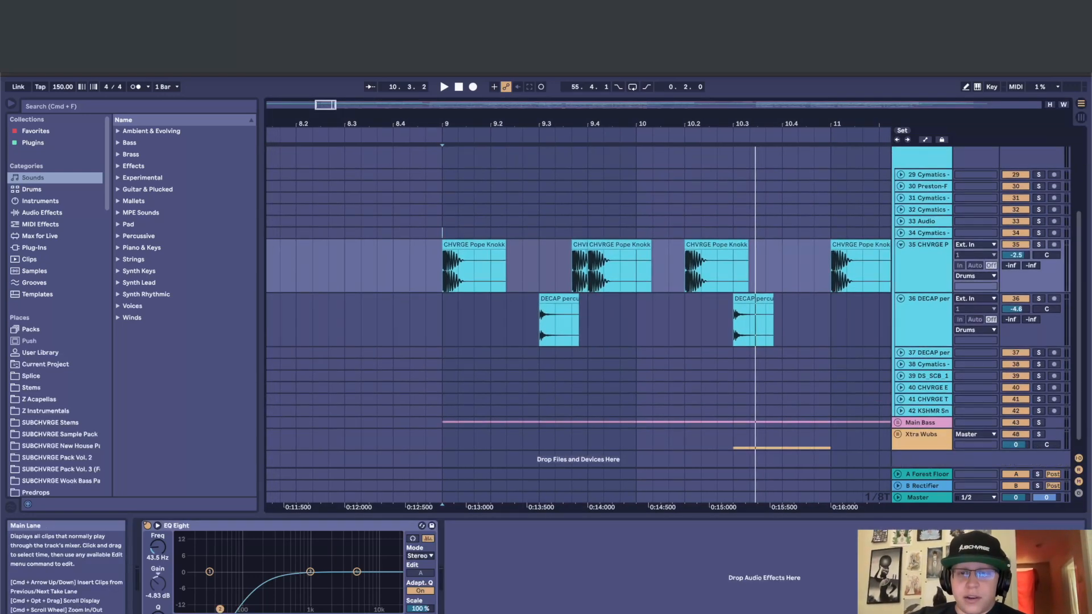
{"action": "left_click", "coordinate": [926, 316]}
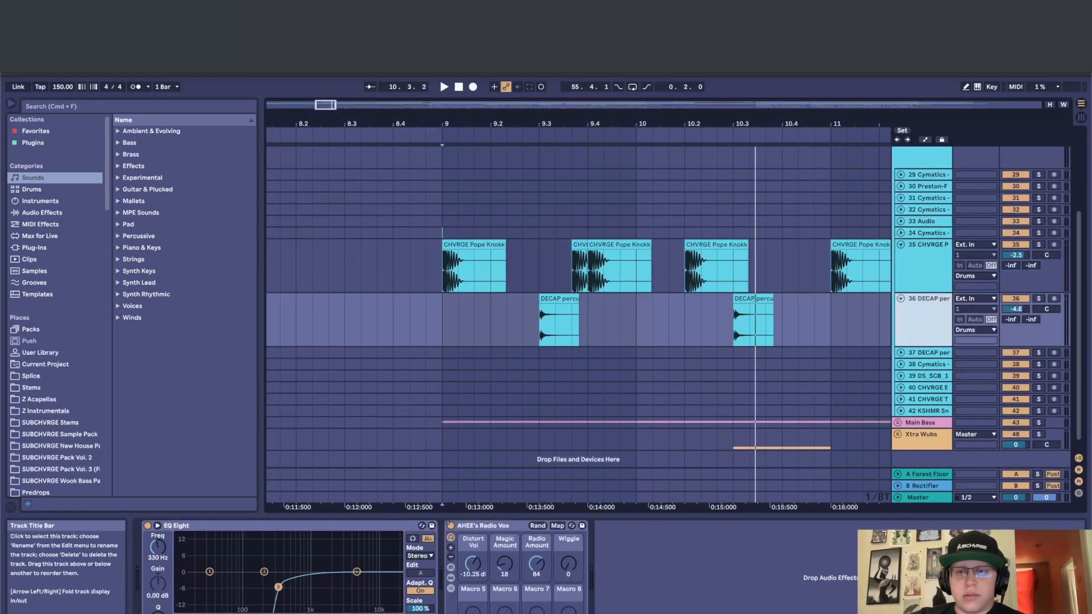
{"action": "left_click", "coordinate": [925, 266]}
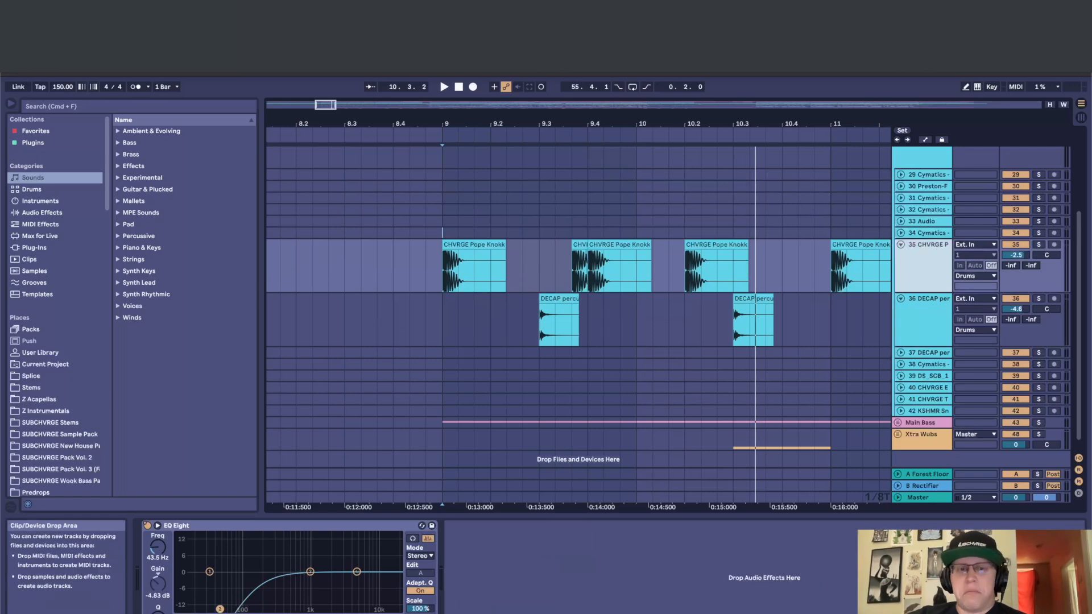
{"action": "left_click", "coordinate": [473, 245]}
{"action": "key", "text": "space"}
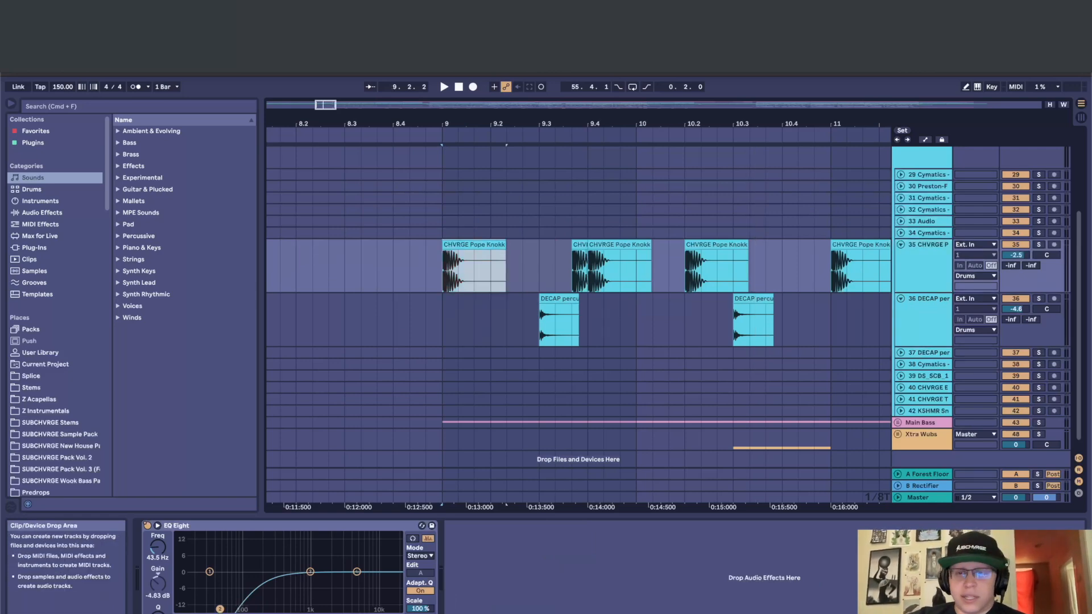
Solo track 36 and play its first DECAP percussion clean snap clip at 9.3
{"action": "left_click", "coordinate": [923, 321]}
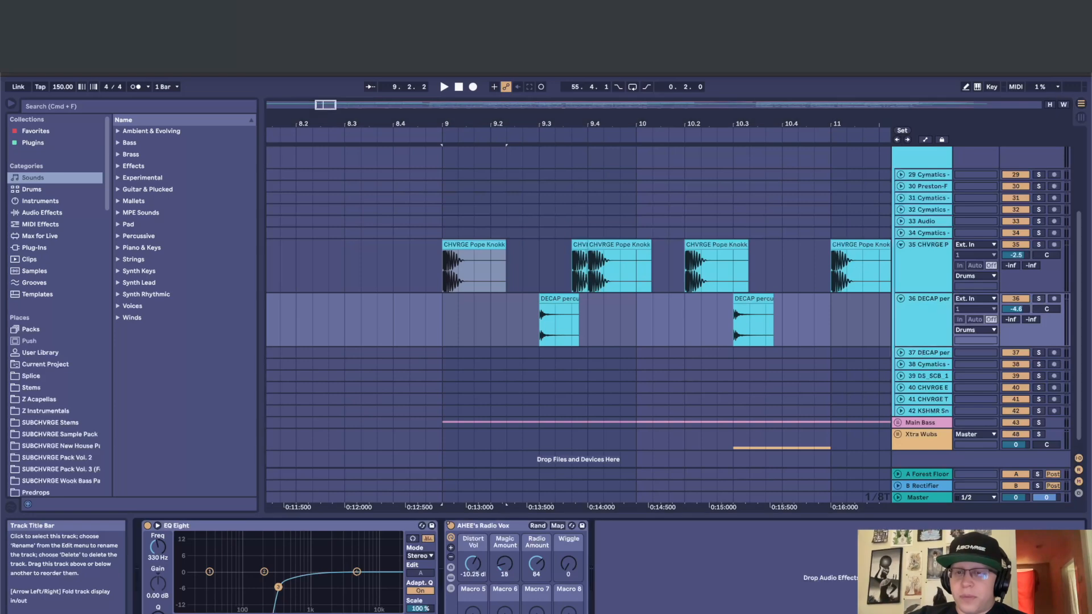
{"action": "scroll", "coordinate": [523, 322], "scroll_direction": "up", "scroll_amount": 5}
{"action": "left_click", "coordinate": [630, 299]}
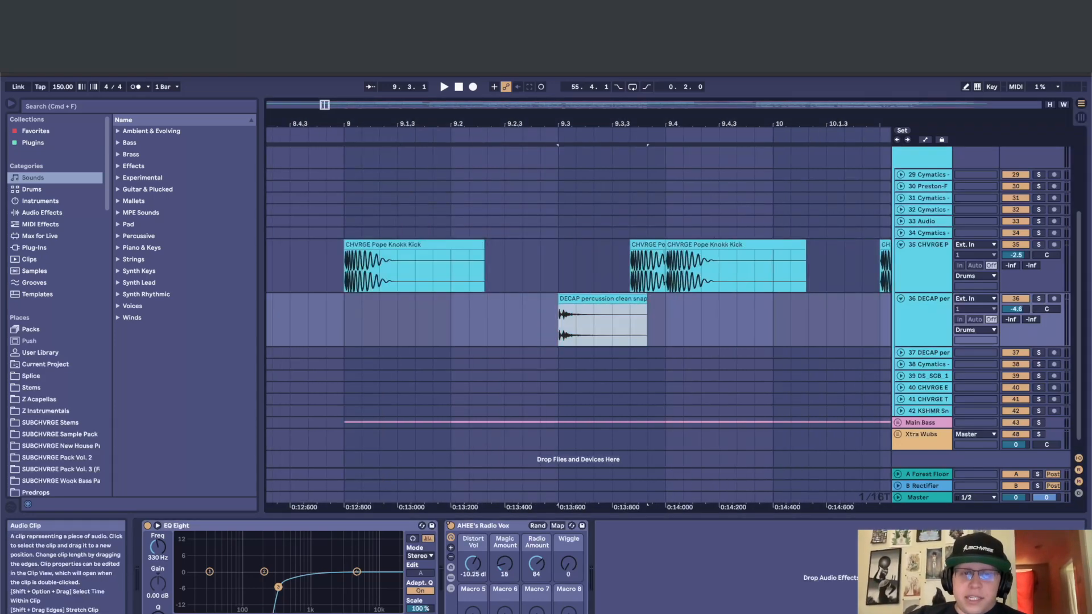
{"action": "scroll", "coordinate": [629, 299], "scroll_direction": "up", "scroll_amount": 5}
{"action": "left_click", "coordinate": [1038, 298]}
{"action": "key", "text": "space"}
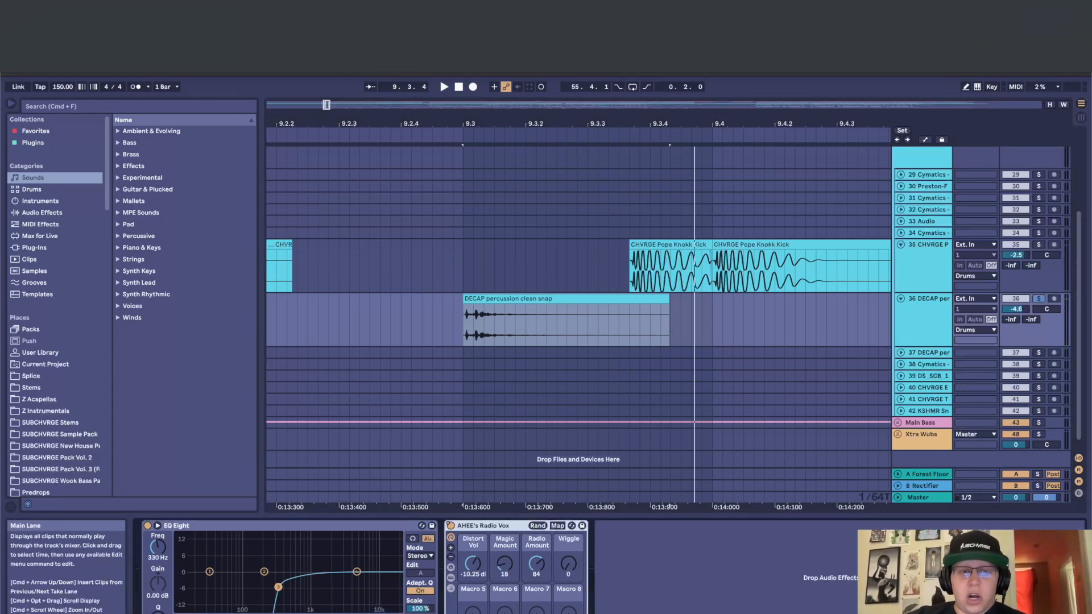
{"action": "scroll", "coordinate": [429, 320], "scroll_direction": "down", "scroll_amount": 5}
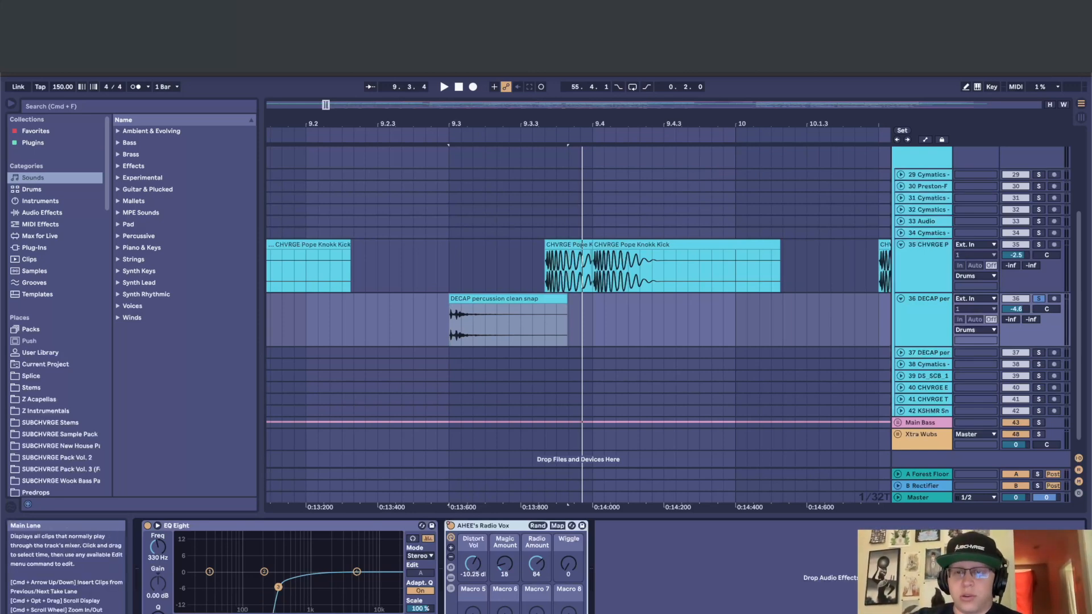
{"action": "key", "text": "space"}
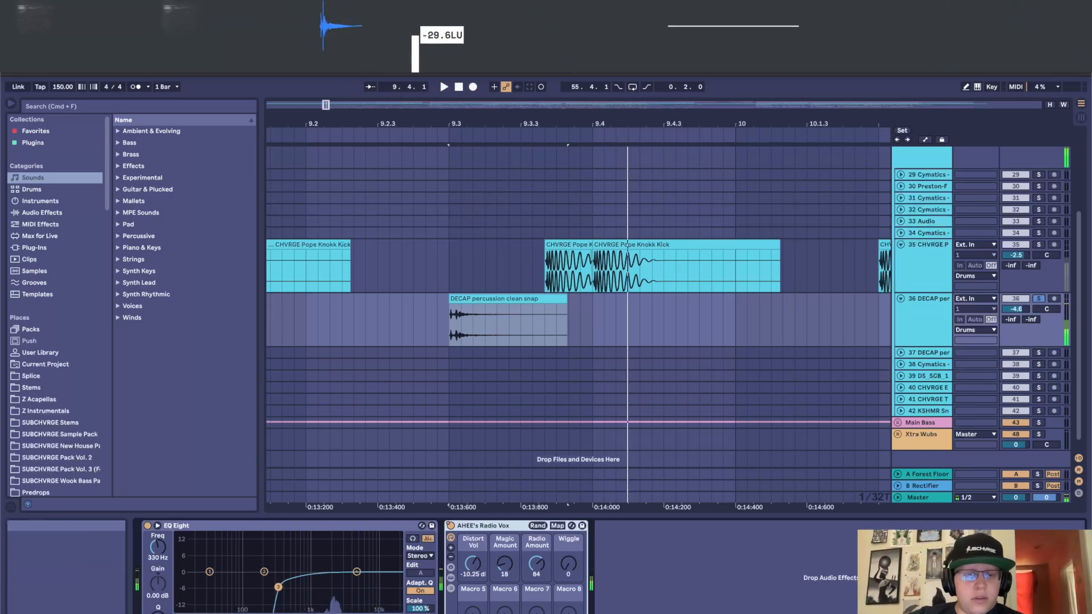
Replay the clean snap while toggling track 36's EQ Eight and AHEE's Radio Vox to compare the sound, and re-enable the overridden automation
{"action": "left_click", "coordinate": [147, 525]}
{"action": "key", "text": "space"}
{"action": "key", "text": "space"}
{"action": "key", "text": "space"}
{"action": "key", "text": "space"}
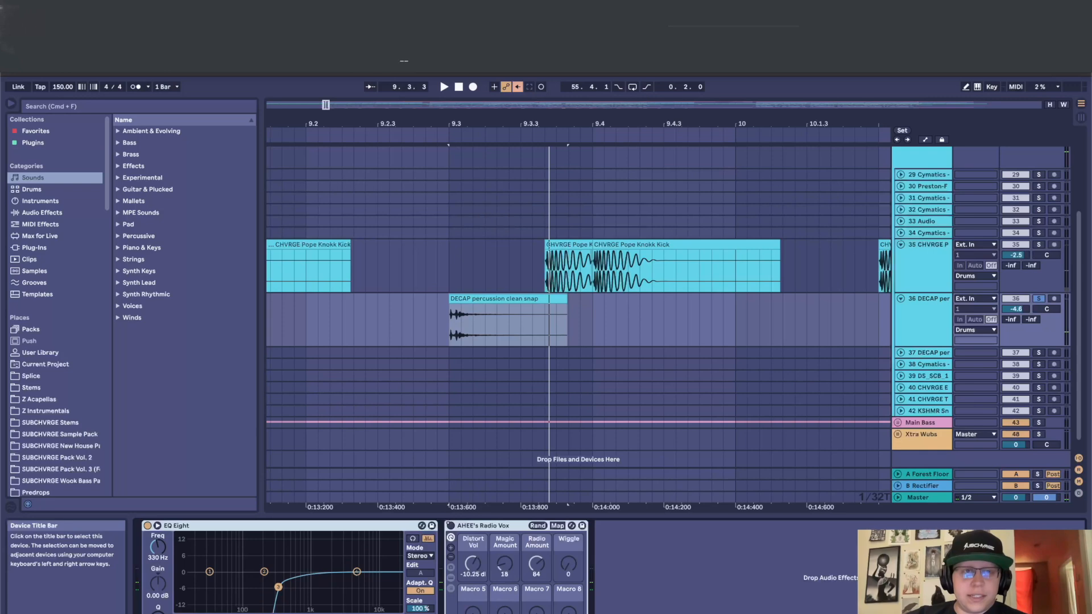
{"action": "left_click", "coordinate": [450, 526]}
{"action": "left_click", "coordinate": [637, 560]}
{"action": "key", "text": "space"}
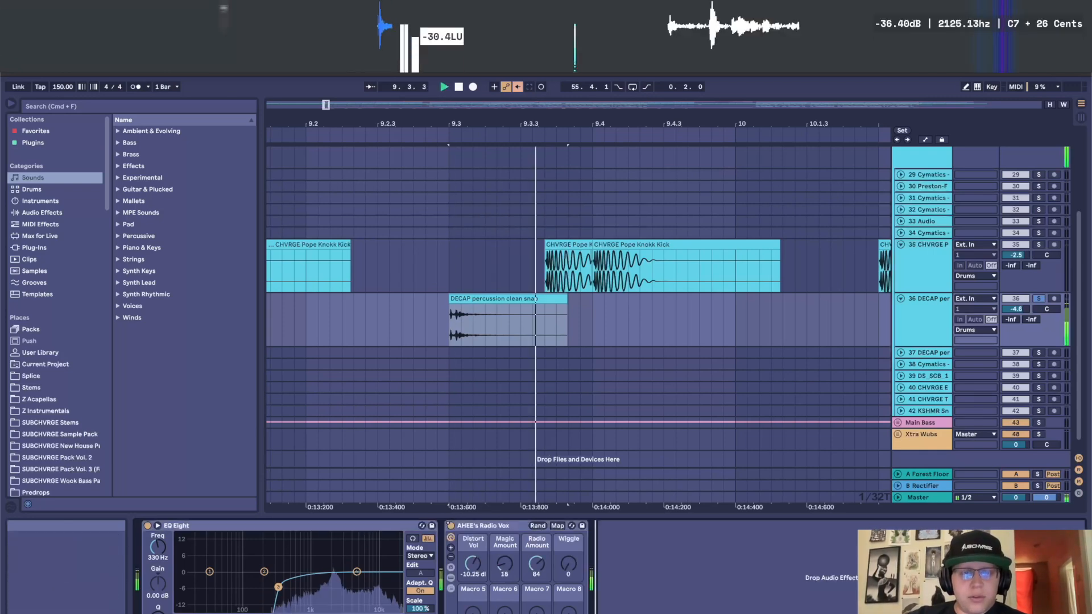
{"action": "left_click", "coordinate": [518, 86]}
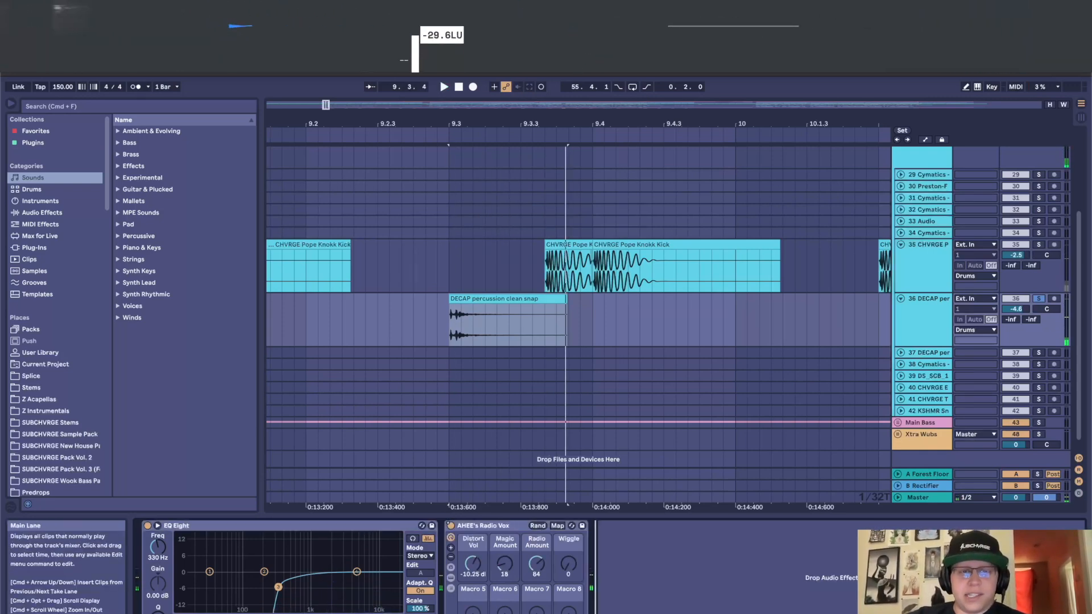
Turn off track 36's solo and play the full mix from bar 9
{"action": "scroll", "coordinate": [464, 458], "scroll_direction": "down", "scroll_amount": 5}
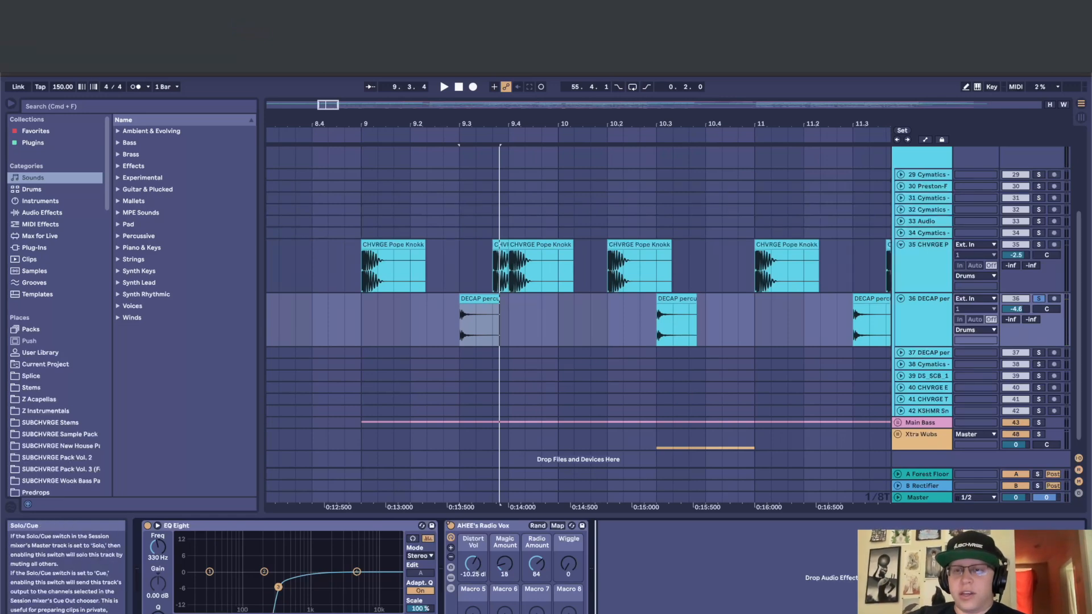
{"action": "left_click", "coordinate": [1038, 298]}
{"action": "scroll", "coordinate": [510, 321], "scroll_direction": "down", "scroll_amount": 3}
{"action": "left_click", "coordinate": [435, 321]}
{"action": "key", "text": "space"}
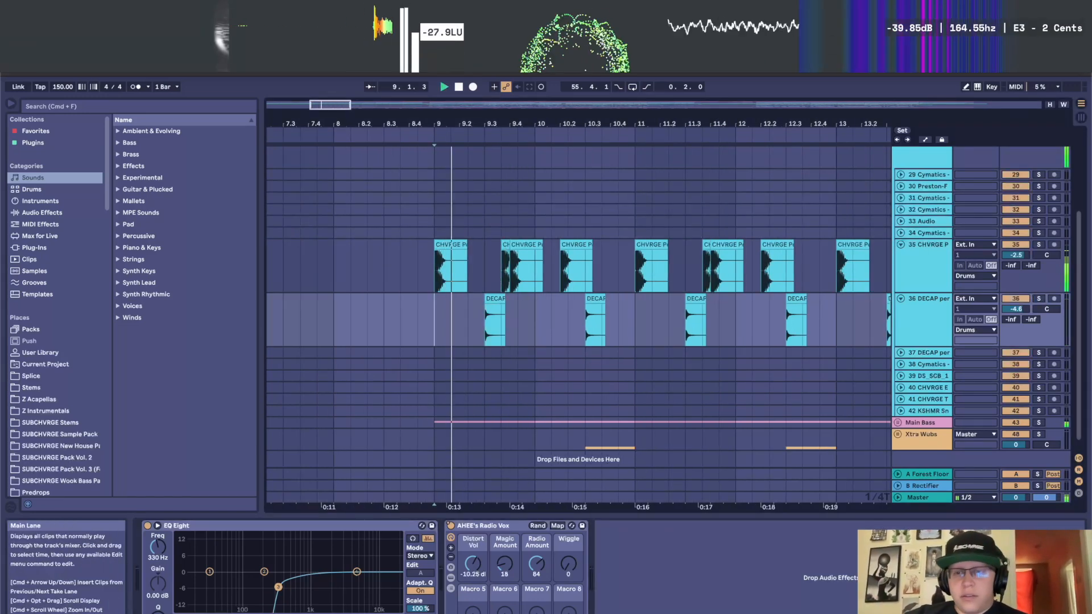
{"action": "scroll", "coordinate": [577, 318], "scroll_direction": "down", "scroll_amount": 1}
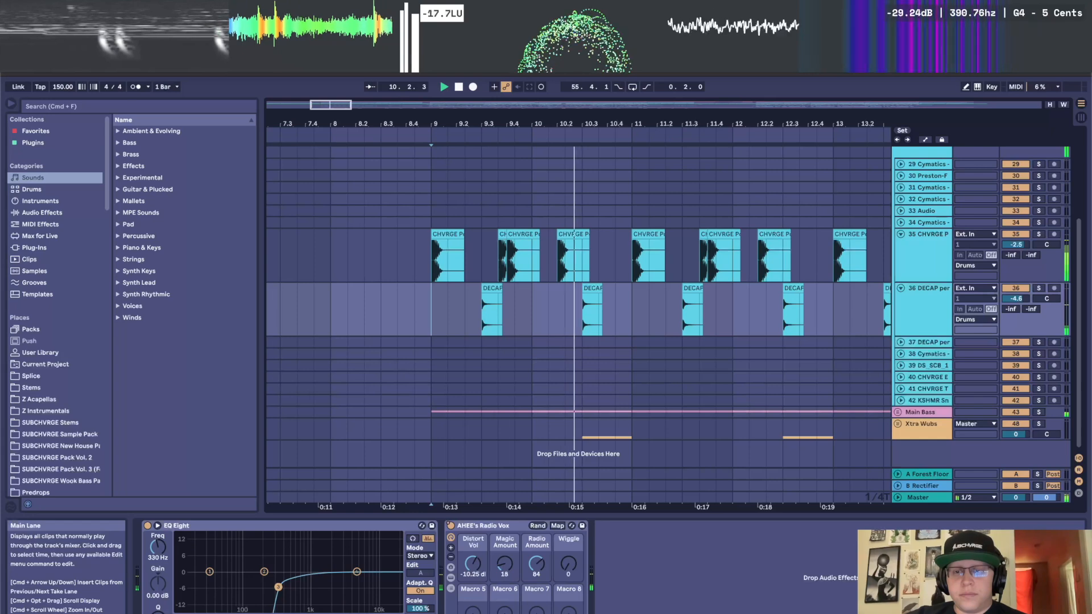
Unfold the Main Bass group, solo it and play its Serum 2 (Freeze) clip from bar 9
{"action": "left_click", "coordinate": [897, 412]}
{"action": "scroll", "coordinate": [734, 307], "scroll_direction": "down", "scroll_amount": 5}
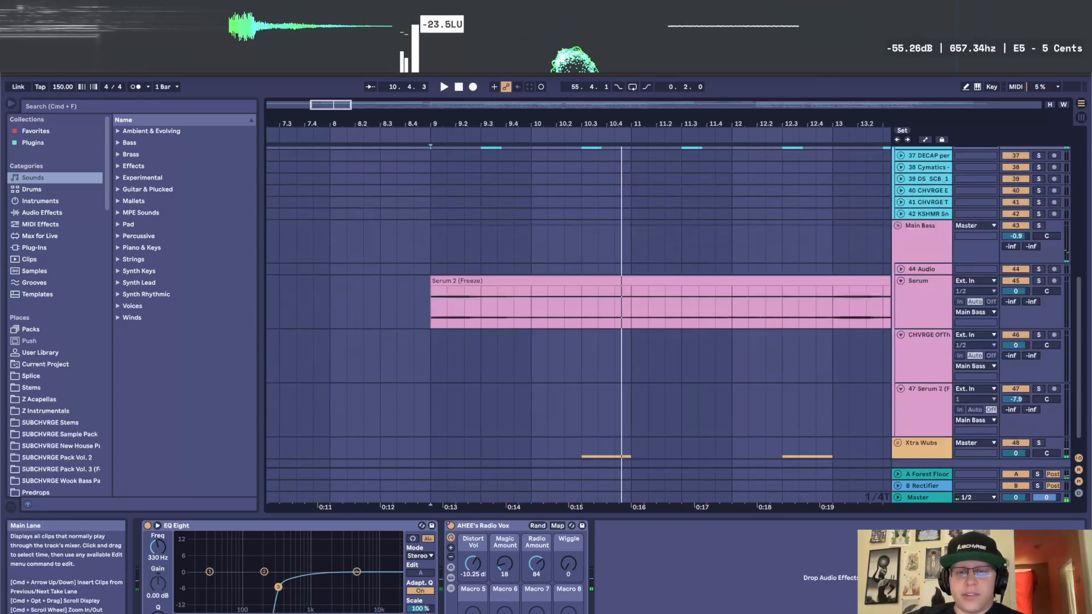
{"action": "scroll", "coordinate": [734, 290], "scroll_direction": "down", "scroll_amount": 3}
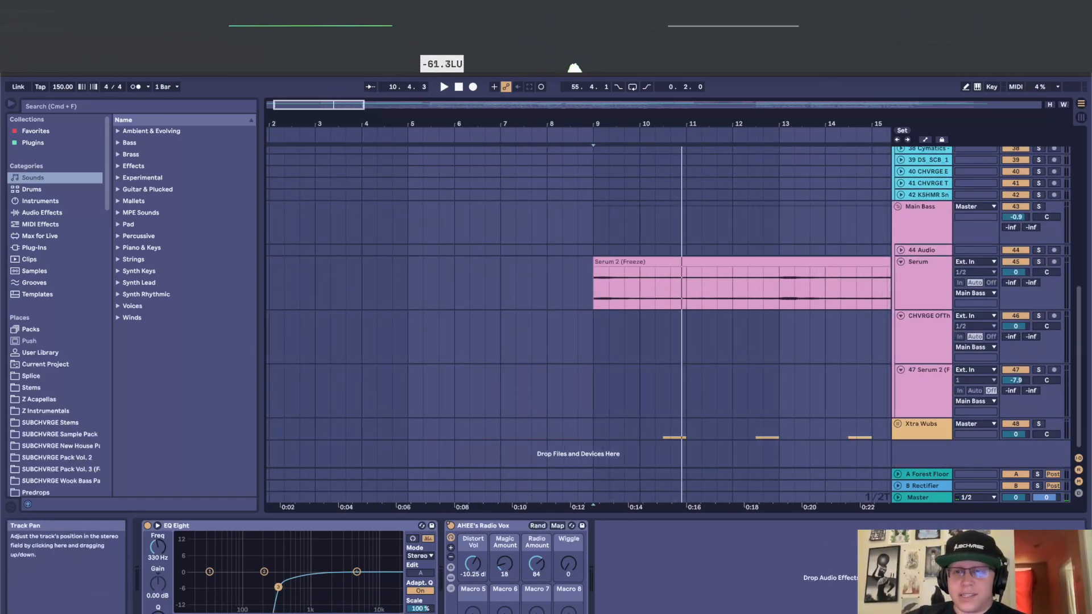
{"action": "key", "text": "space"}
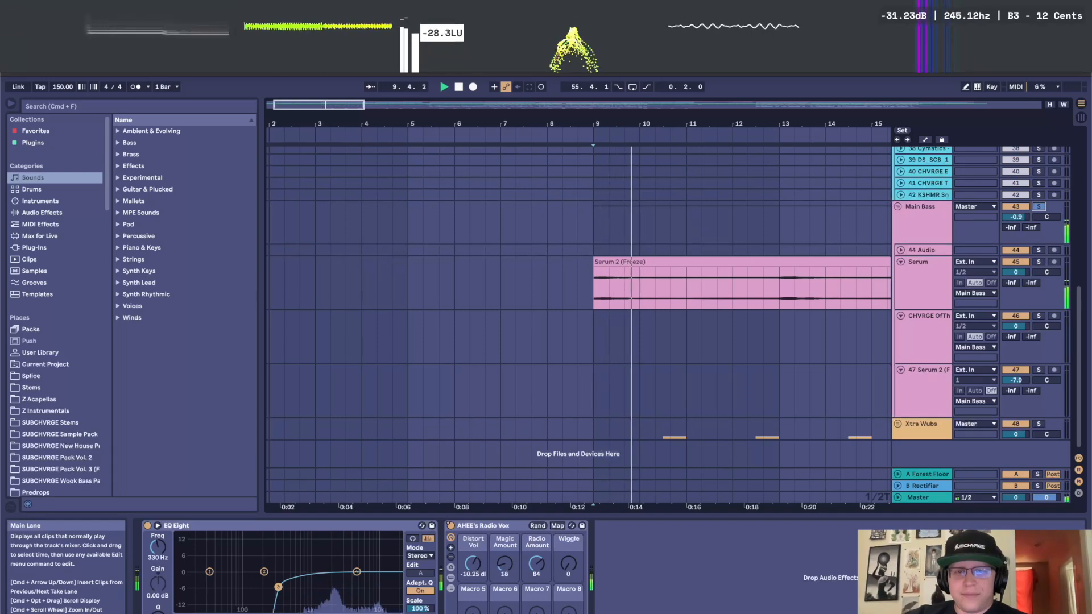
{"action": "scroll", "coordinate": [734, 290], "scroll_direction": "down", "scroll_amount": 5}
{"action": "key", "text": "space"}
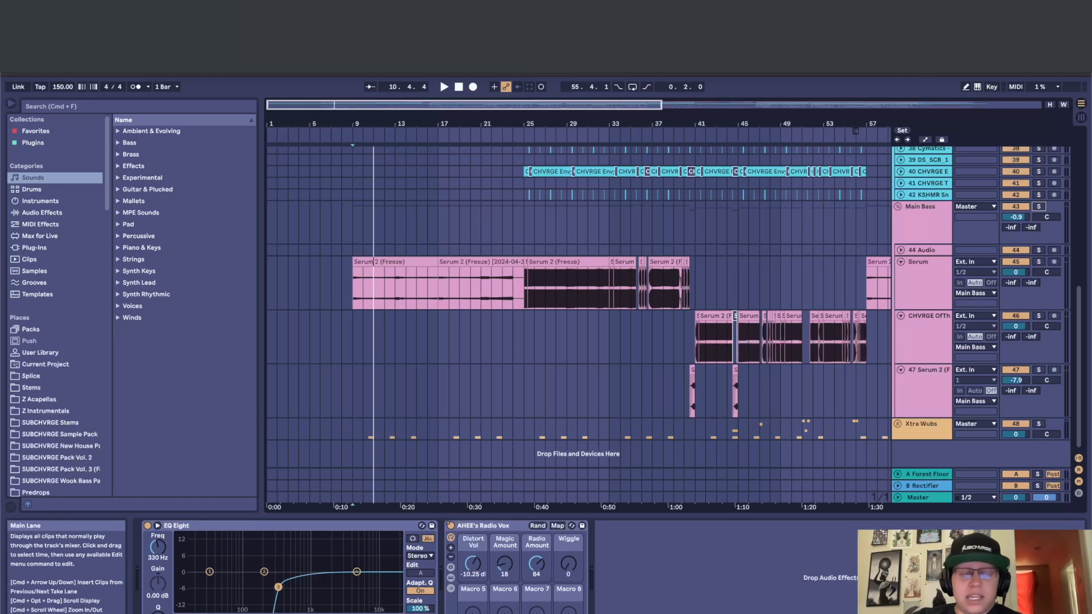
Play the full mix without solos from bar 25 and look over the drum and Main Bass clips
{"action": "scroll", "coordinate": [578, 324], "scroll_direction": "up", "scroll_amount": 8}
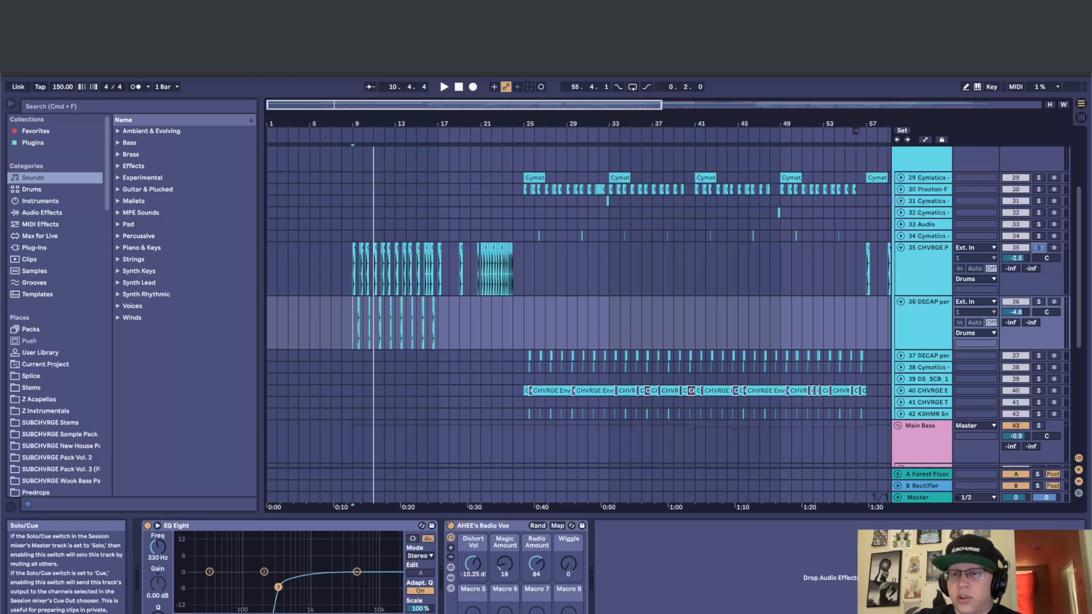
{"action": "left_click", "coordinate": [523, 322]}
{"action": "key", "text": "space"}
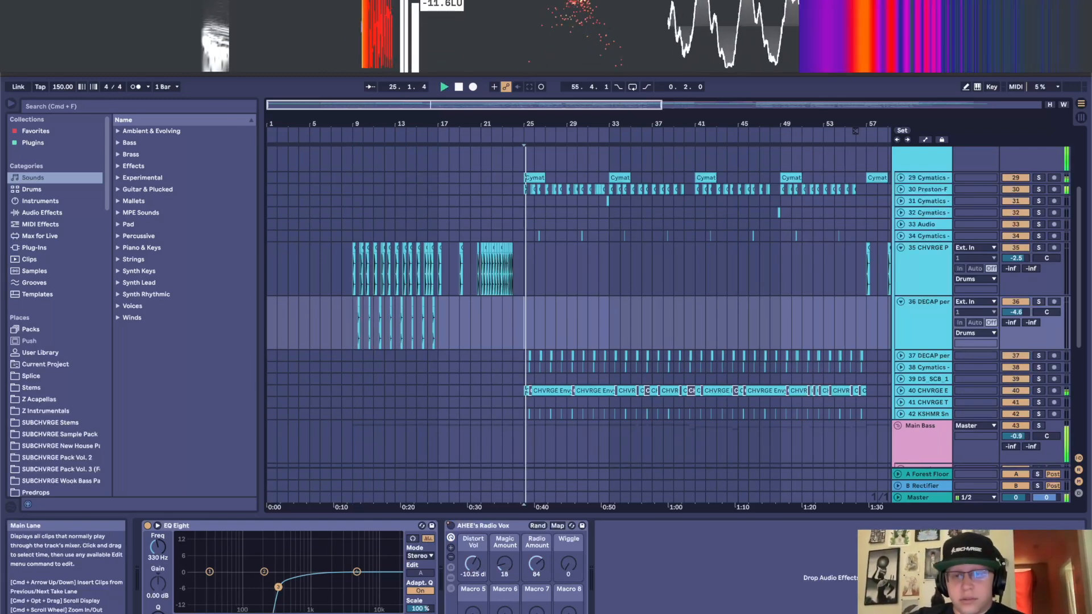
{"action": "scroll", "coordinate": [524, 323], "scroll_direction": "up", "scroll_amount": 5}
{"action": "scroll", "coordinate": [523, 322], "scroll_direction": "down", "scroll_amount": 5}
{"action": "scroll", "coordinate": [578, 324], "scroll_direction": "down", "scroll_amount": 3}
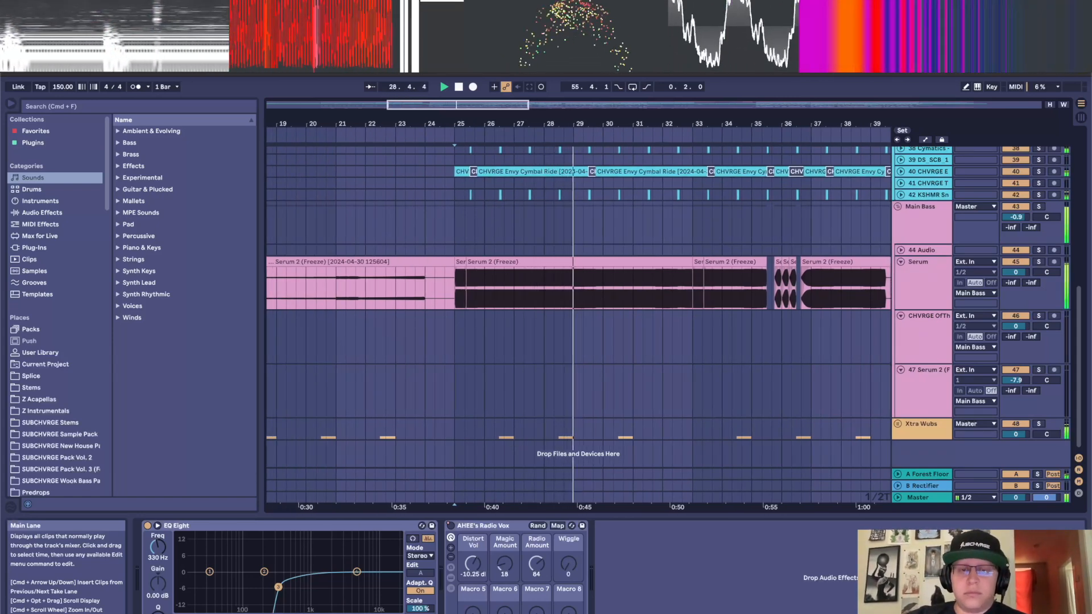
Unfold the Xtra Wubs group, set the playback start just after bar 26 and solo track 54 Serum
{"action": "left_click", "coordinate": [897, 423]}
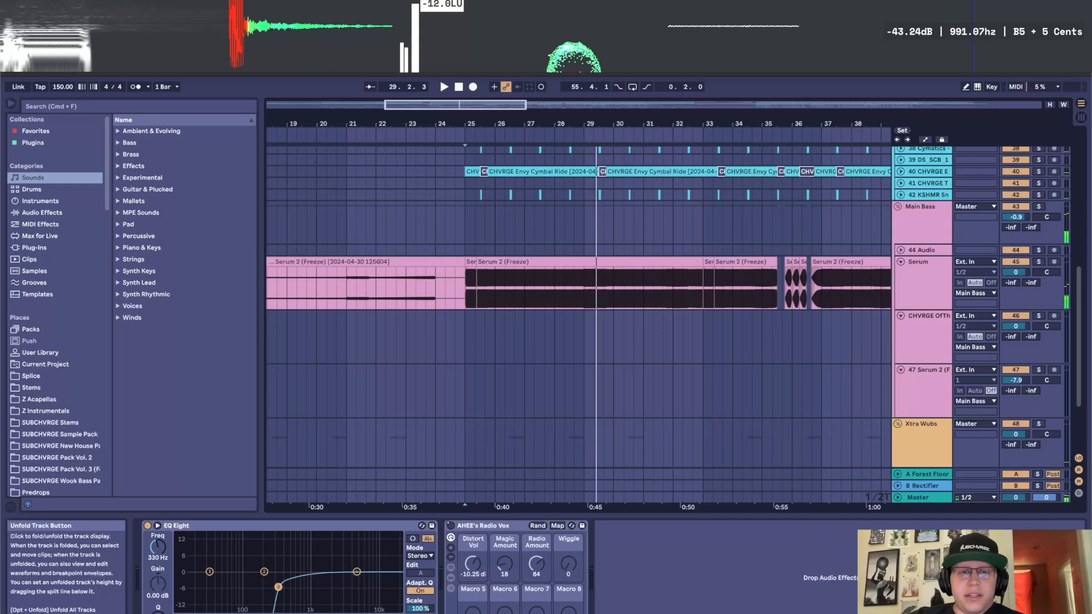
{"action": "scroll", "coordinate": [739, 341], "scroll_direction": "down", "scroll_amount": 4}
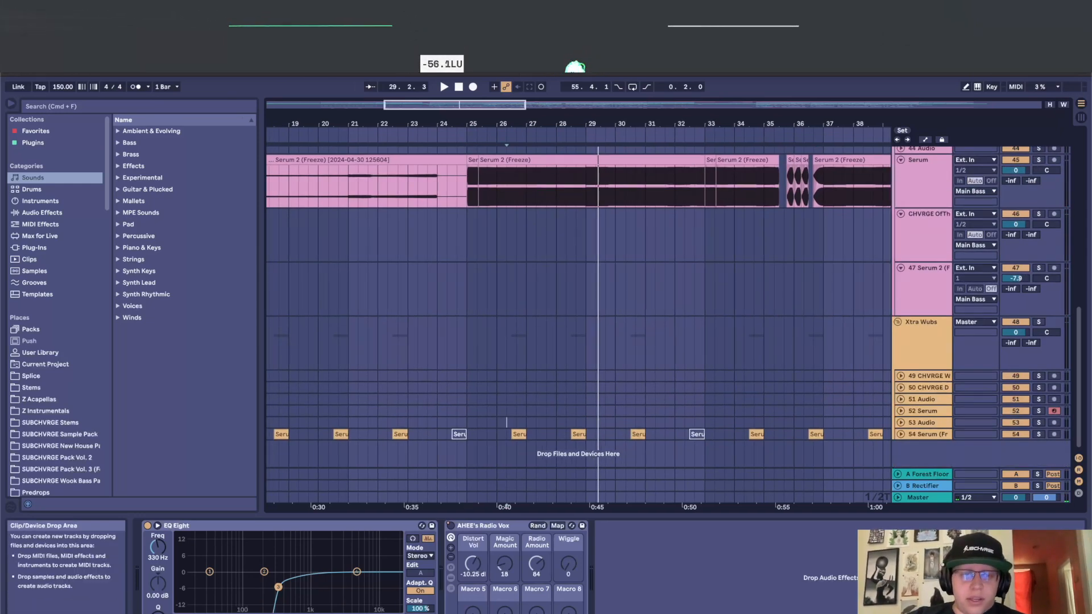
{"action": "left_click", "coordinate": [506, 422]}
{"action": "left_click", "coordinate": [1039, 434]}
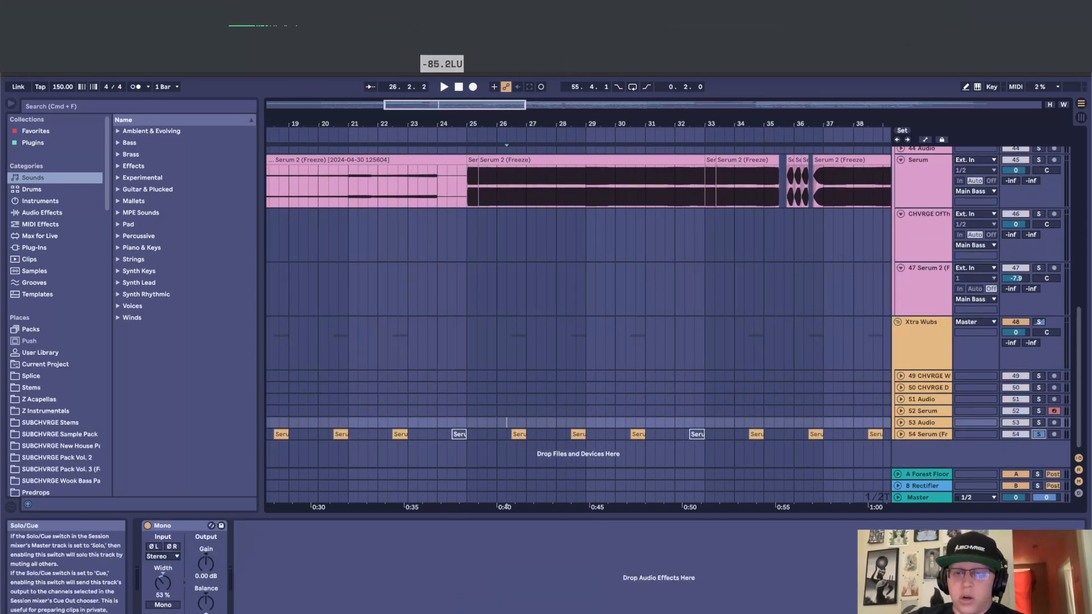
Unfold track 54 Serum in the Xtra Wubs group and play it soloed from just after bar 26
{"action": "left_click", "coordinate": [900, 433]}
{"action": "left_click", "coordinate": [920, 424]}
{"action": "key", "text": "space"}
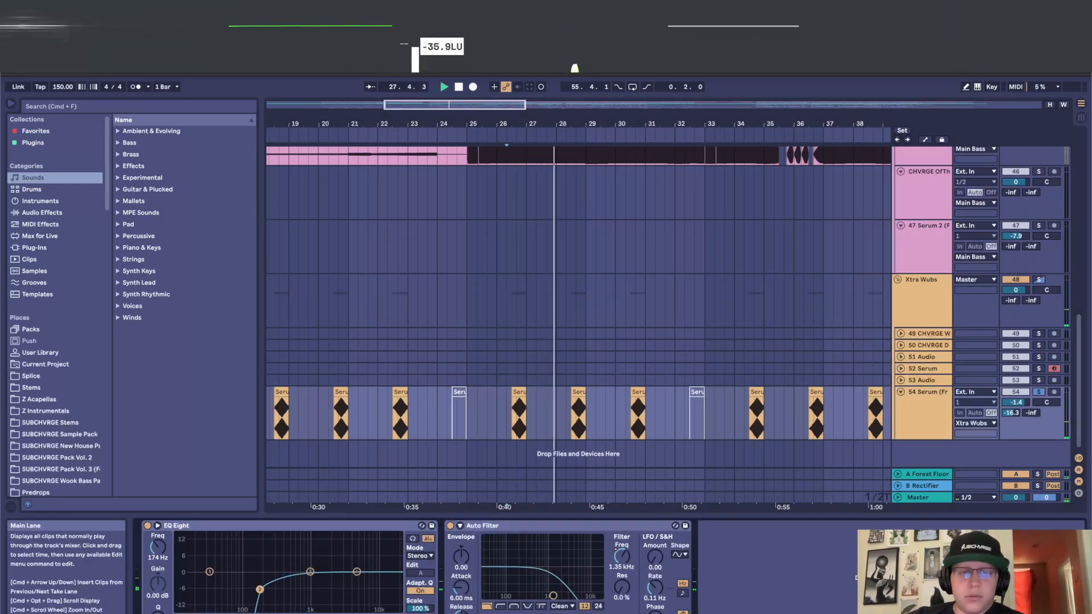
Play the soloed Serum (Freeze) clip at bar 26.3 on track 54 from its start, twice
{"action": "left_click", "coordinate": [516, 418]}
{"action": "scroll", "coordinate": [516, 418], "scroll_direction": "up", "scroll_amount": 7}
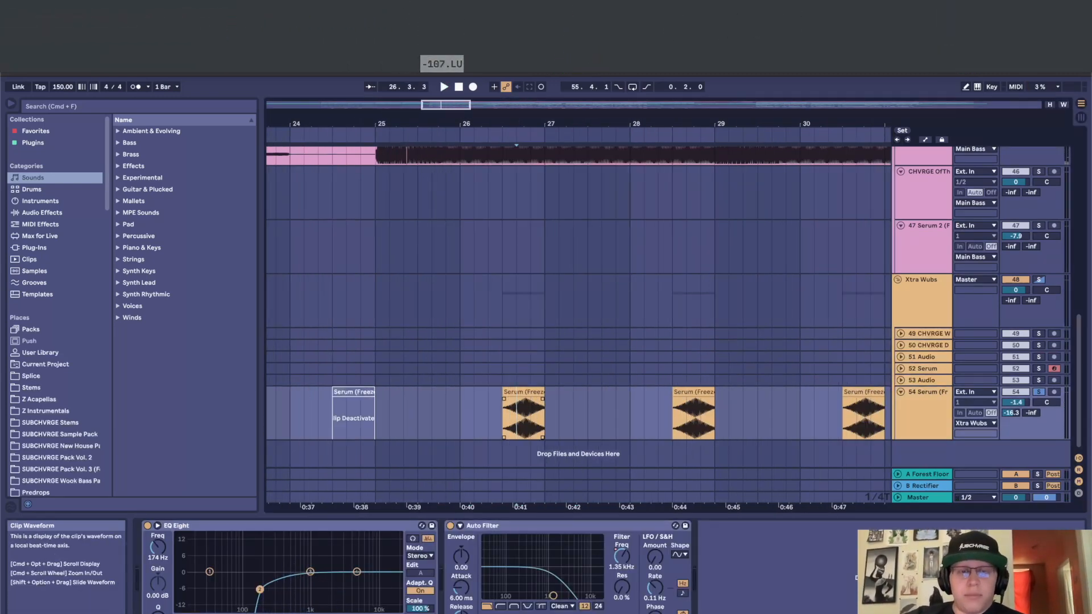
{"action": "left_click", "coordinate": [517, 392]}
{"action": "key", "text": "space"}
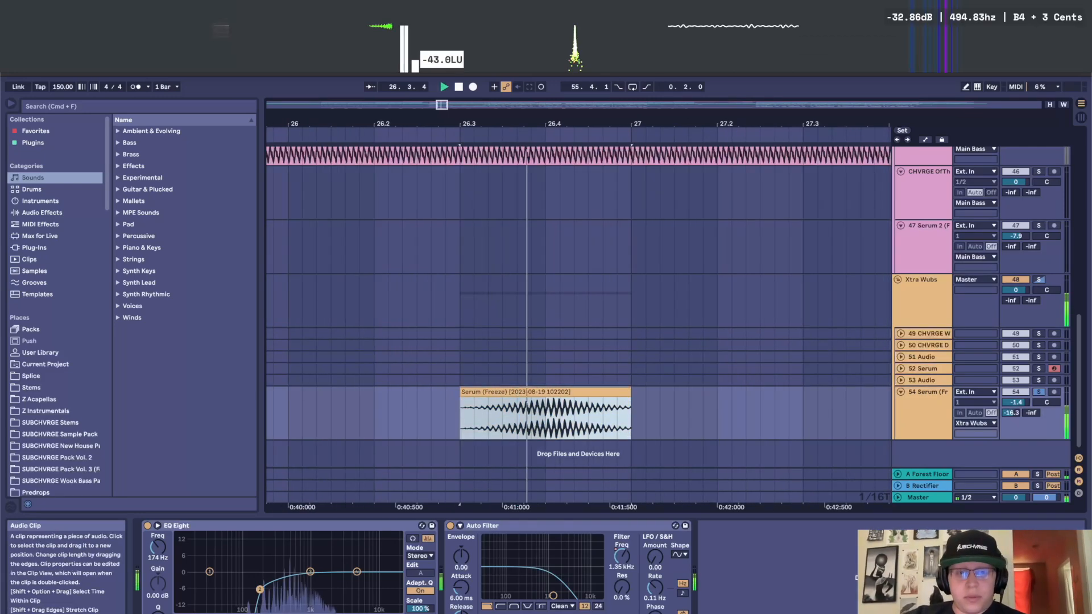
{"action": "key", "text": "space"}
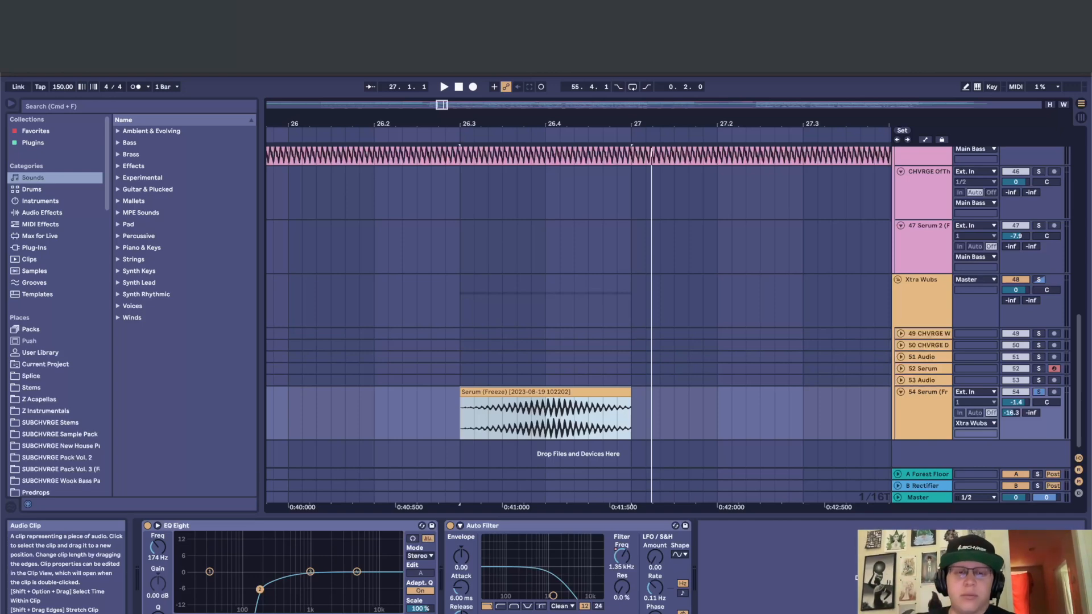
{"action": "left_click", "coordinate": [923, 414]}
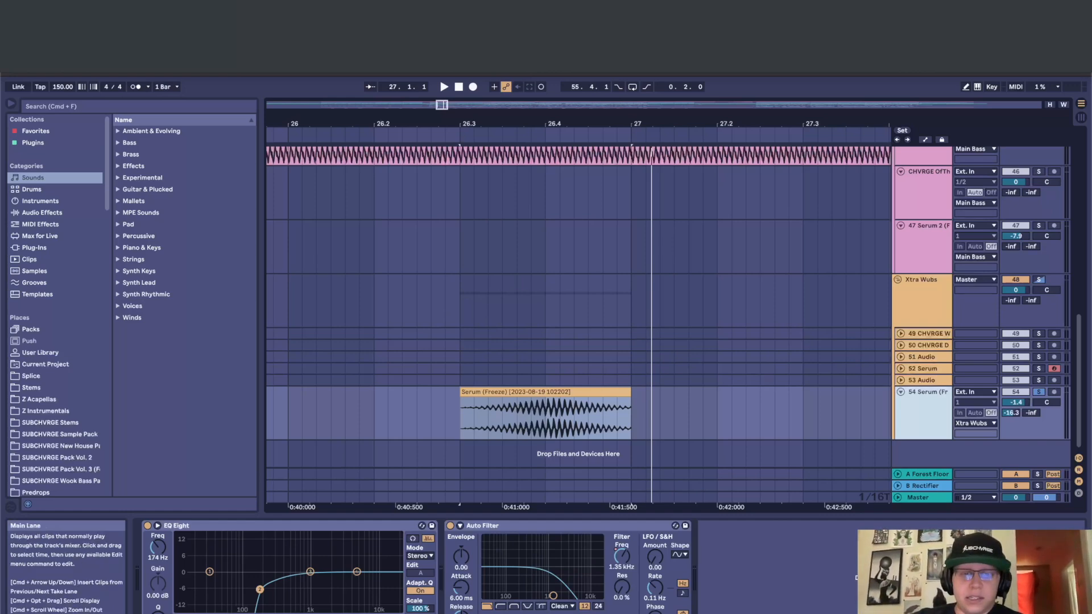
{"action": "left_click", "coordinate": [550, 392]}
{"action": "key", "text": "space"}
{"action": "key", "text": "space"}
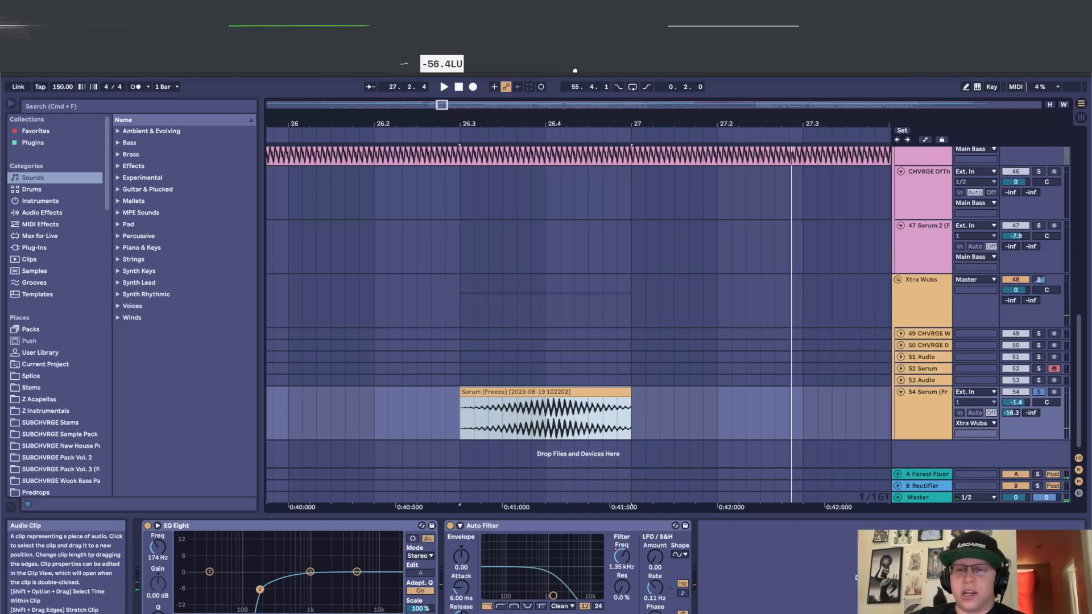
Turn off track 54's solo and play the full mix from bar 25
{"action": "scroll", "coordinate": [507, 419], "scroll_direction": "down", "scroll_amount": 5}
{"action": "scroll", "coordinate": [516, 419], "scroll_direction": "down", "scroll_amount": 3}
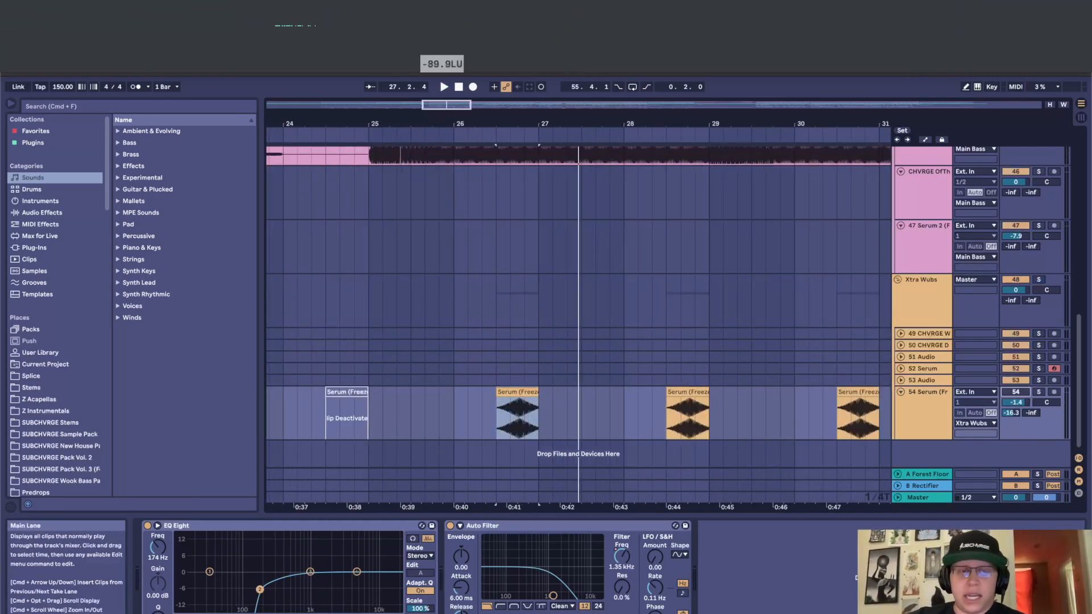
{"action": "left_click", "coordinate": [368, 368]}
{"action": "key", "text": "space"}
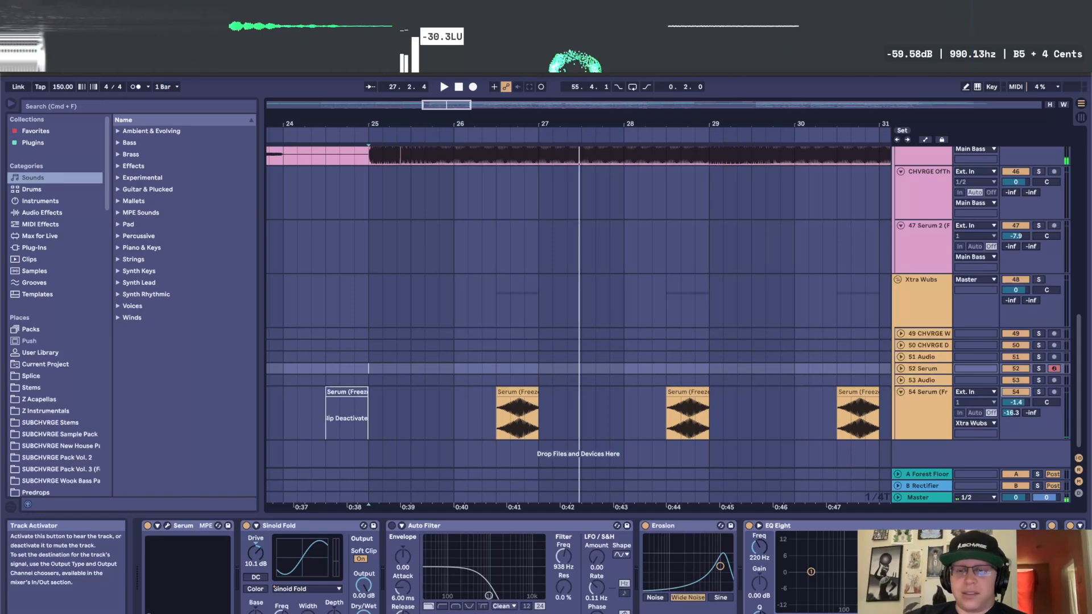
{"action": "left_click", "coordinate": [369, 380]}
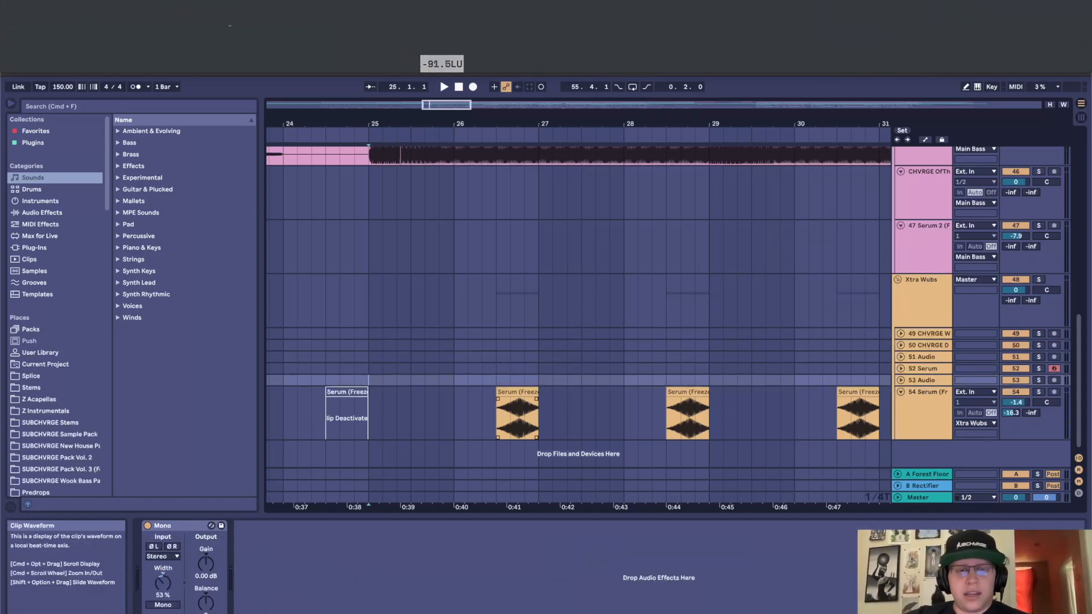
{"action": "key", "text": "space"}
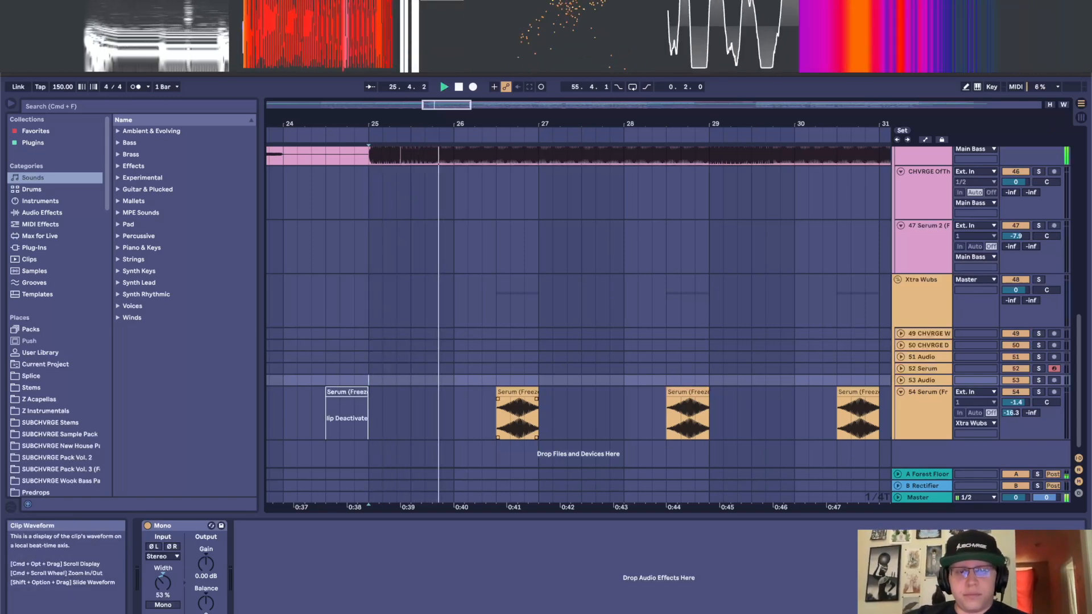
Fold track 54 Serum and set the playback start to bar 25 on the Main Bass group's Serum track
{"action": "left_click", "coordinate": [517, 391]}
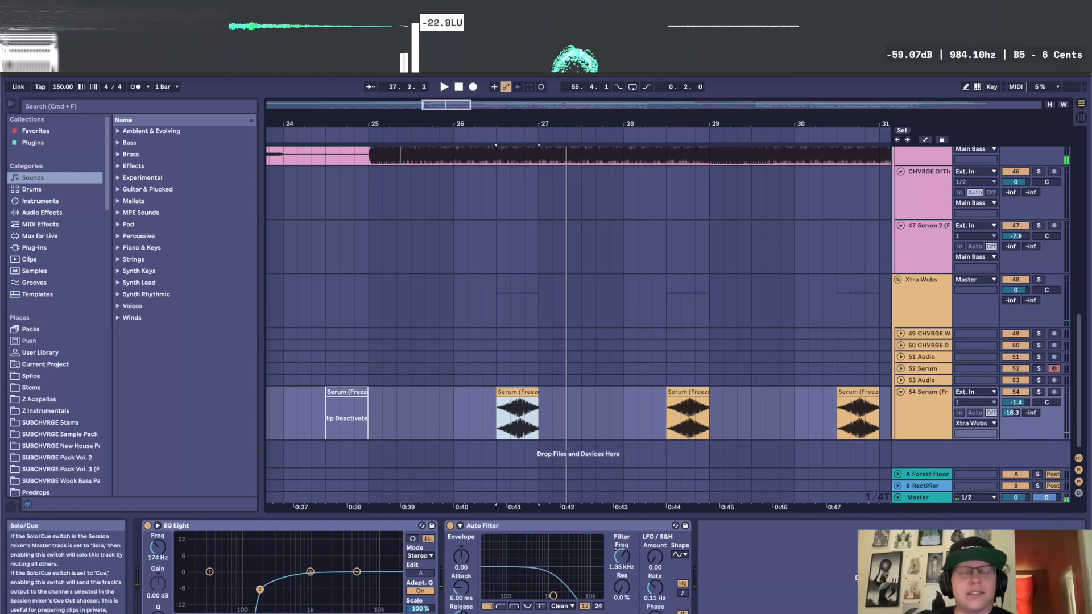
{"action": "left_click", "coordinate": [901, 391]}
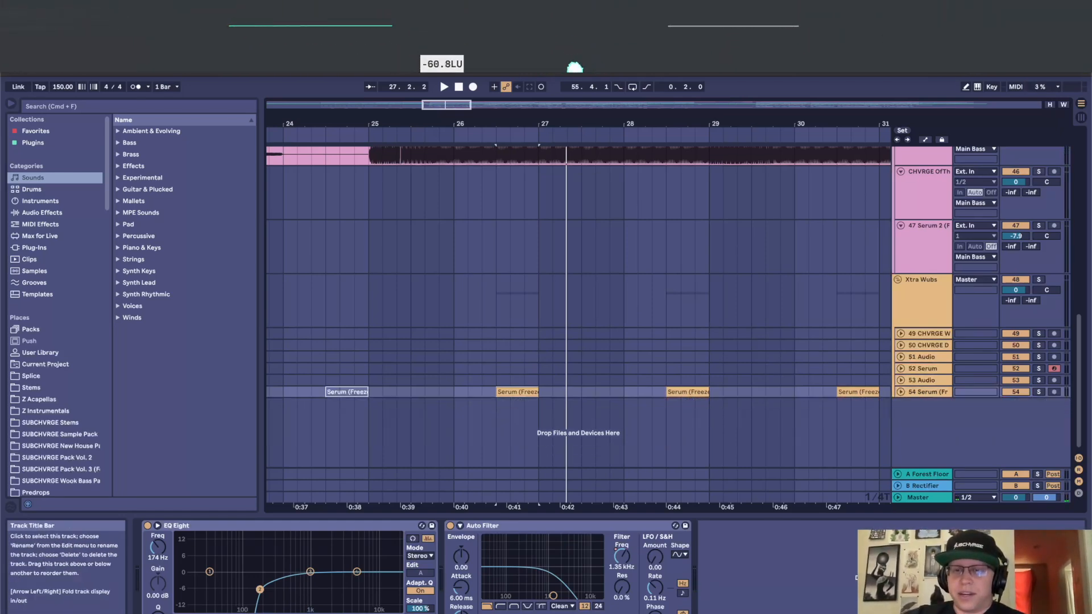
{"action": "left_click", "coordinate": [922, 290]}
{"action": "scroll", "coordinate": [922, 290], "scroll_direction": "up", "scroll_amount": 2}
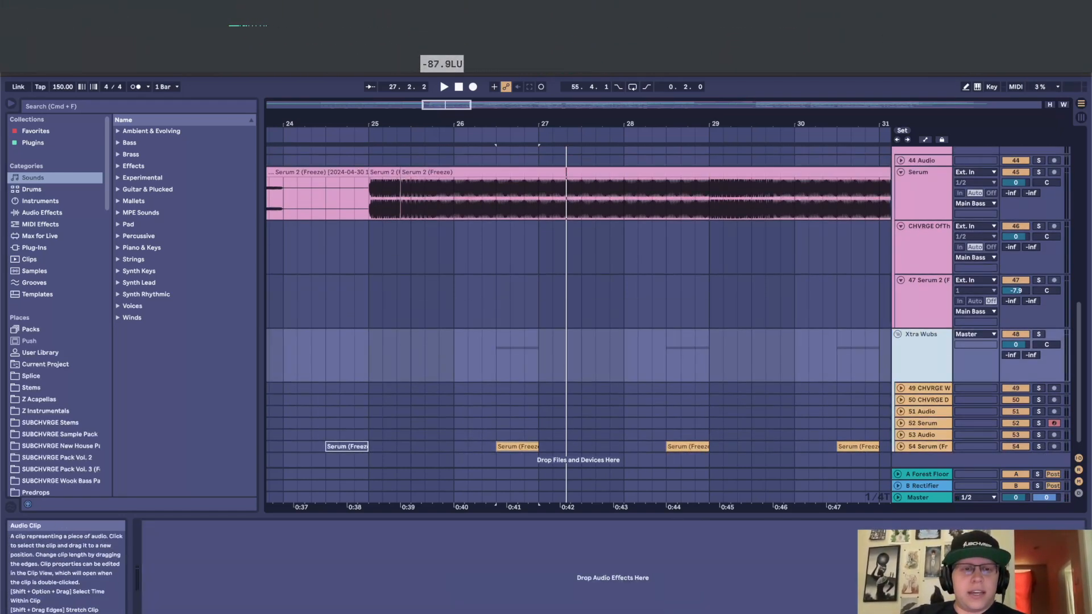
{"action": "left_click", "coordinate": [385, 172]}
{"action": "scroll", "coordinate": [396, 172], "scroll_direction": "down", "scroll_amount": 5}
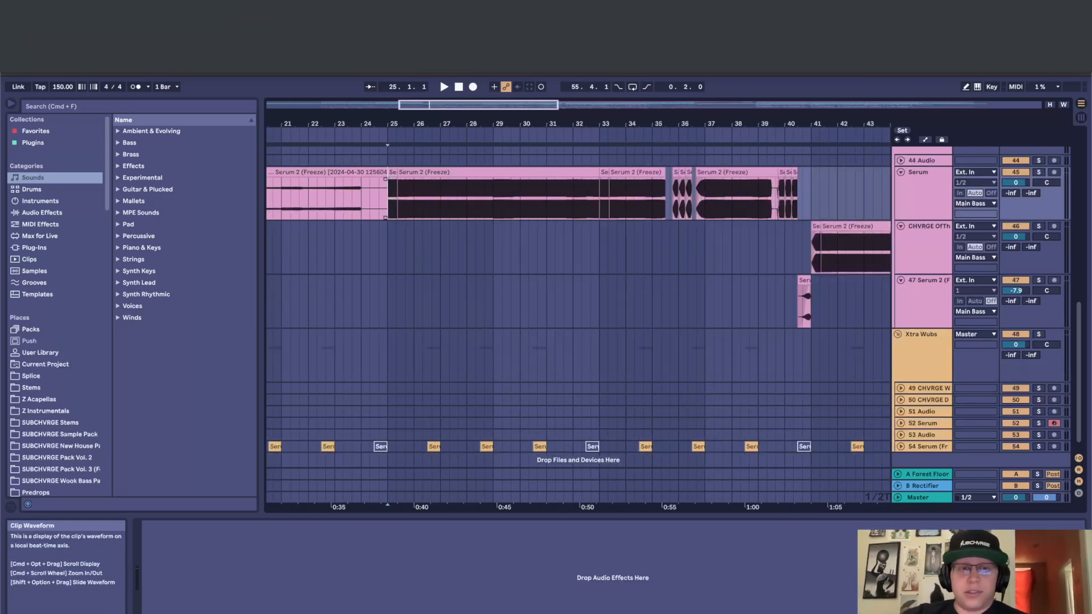
{"action": "scroll", "coordinate": [386, 194], "scroll_direction": "up", "scroll_amount": 5}
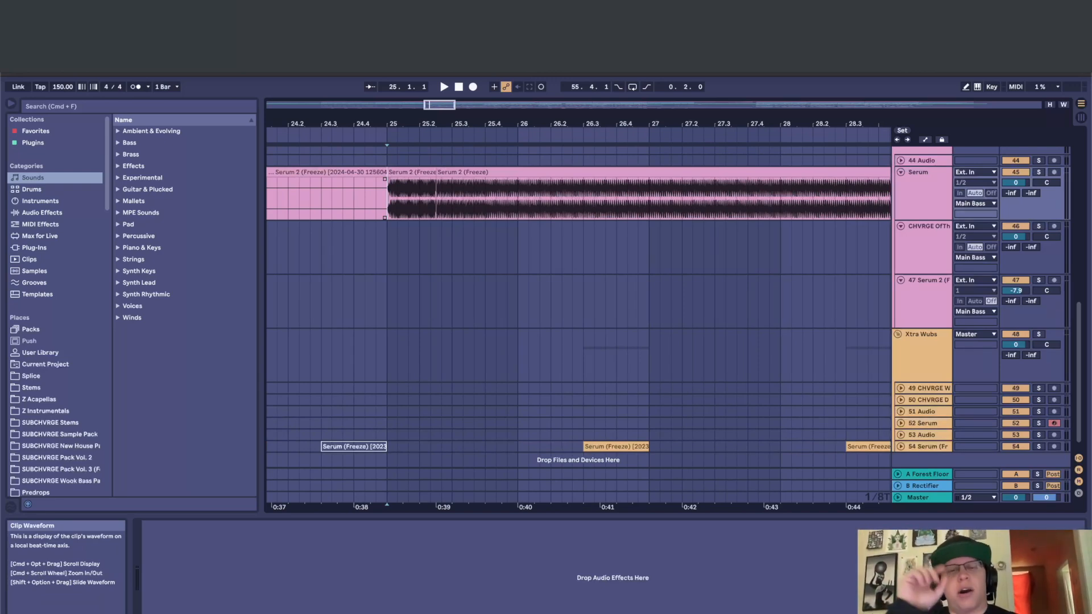
Insert a new MIDI track below the Main Bass Serum track and load a default Serum instrument on it
{"action": "key", "text": "super+f"}
{"action": "type", "text": "xfe"}
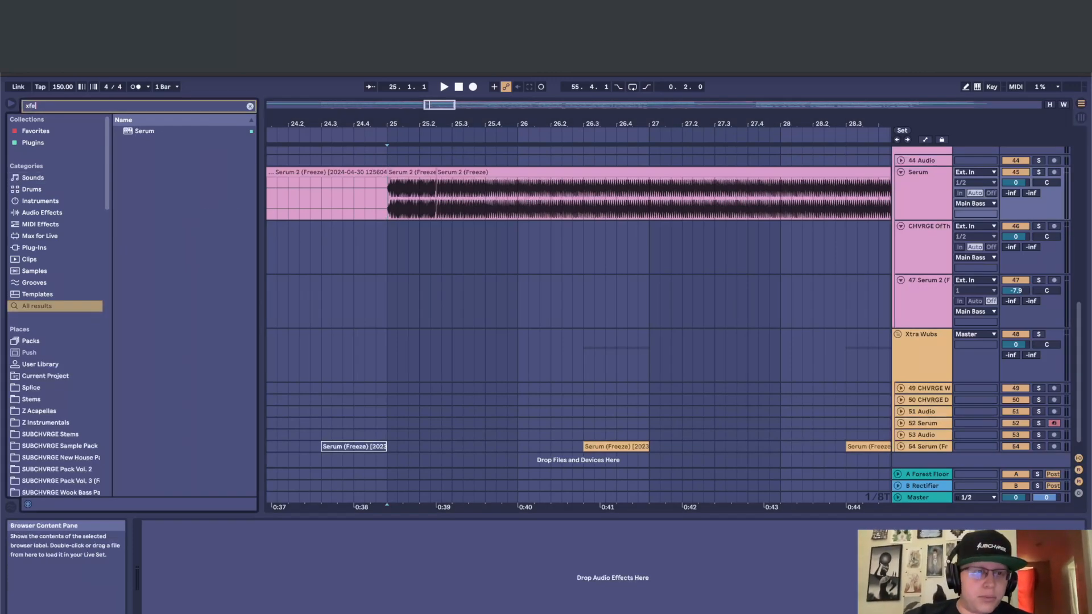
{"action": "key", "text": "super+shift+t"}
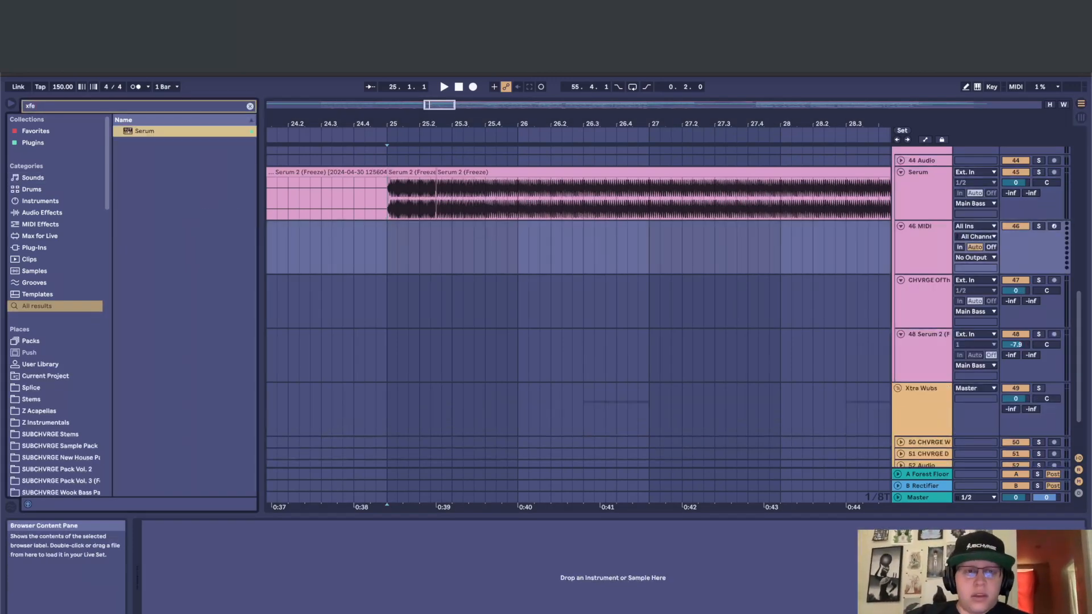
{"action": "key", "text": "Return"}
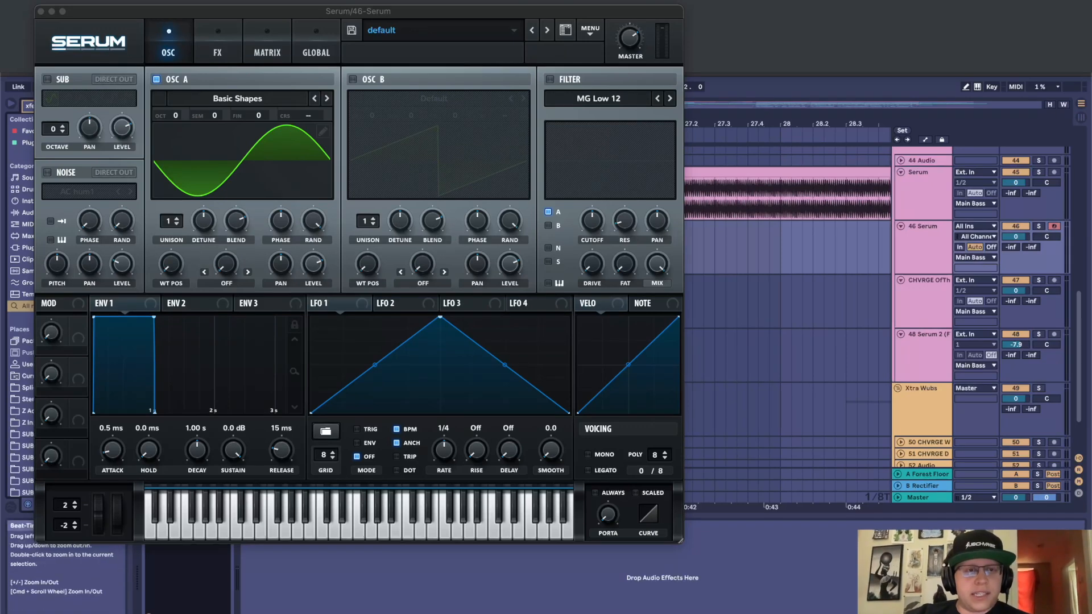
Open Oscillator A's wavetable editor, play the basic sine from the computer keyboard and move the plugin window clear of the analyzers
{"action": "left_click", "coordinate": [277, 159]}
{"action": "left_click", "coordinate": [322, 131]}
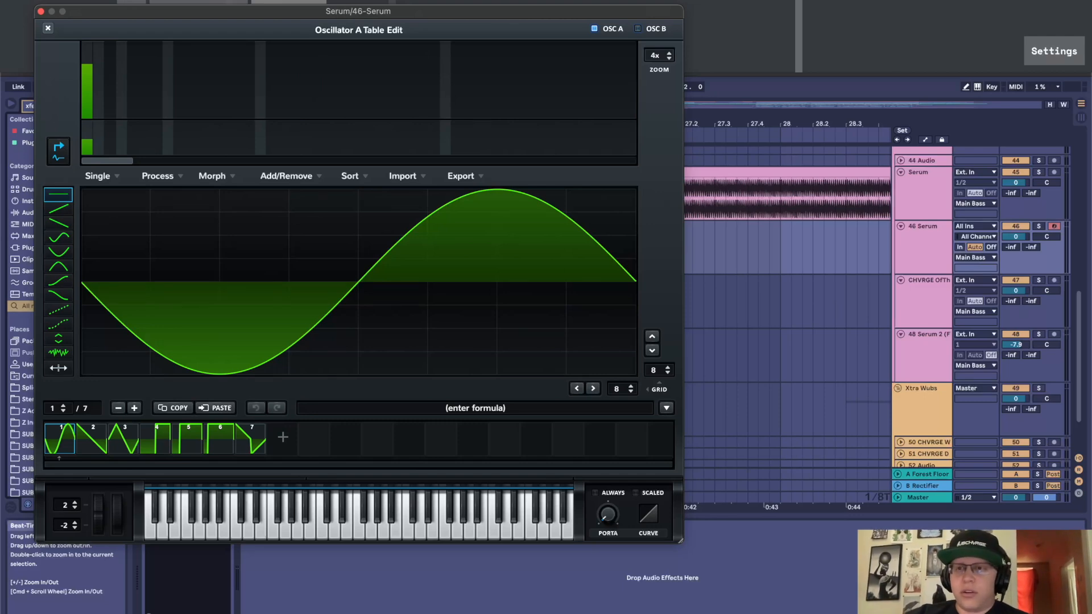
{"action": "key", "text": "super+Tab"}
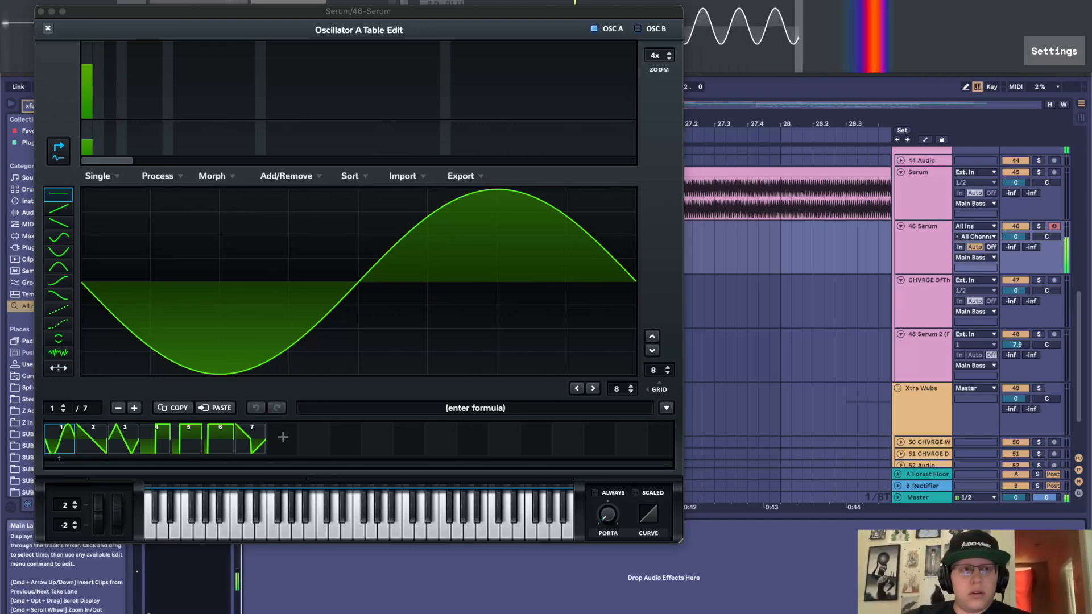
{"action": "left_click_drag", "start_coordinate": [443, 129], "coordinate": [440, 125]}
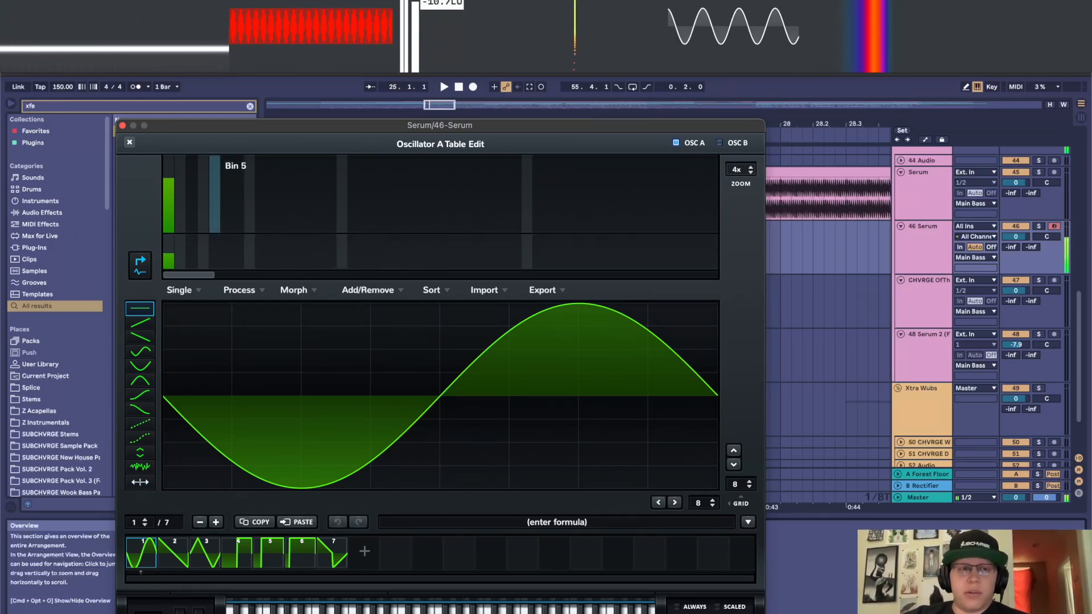
Add harmonics to frame 1 of the wavetable in bins 2, 3, 4, 6, 8, 10, 12, 14, 17 and 18, getting quieter towards the high bins
{"action": "left_click", "coordinate": [203, 212]}
{"action": "left_click", "coordinate": [226, 214]}
{"action": "left_click", "coordinate": [249, 214]}
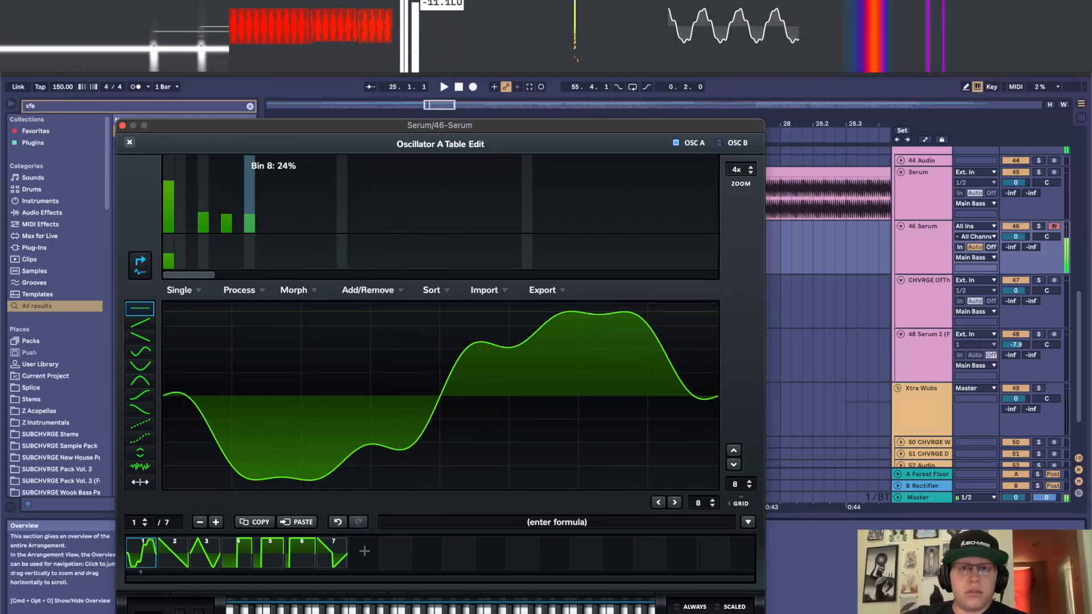
{"action": "left_click", "coordinate": [273, 214]}
{"action": "left_click", "coordinate": [296, 218]}
{"action": "left_click", "coordinate": [319, 224]}
{"action": "left_click_drag", "start_coordinate": [353, 226], "coordinate": [365, 226]}
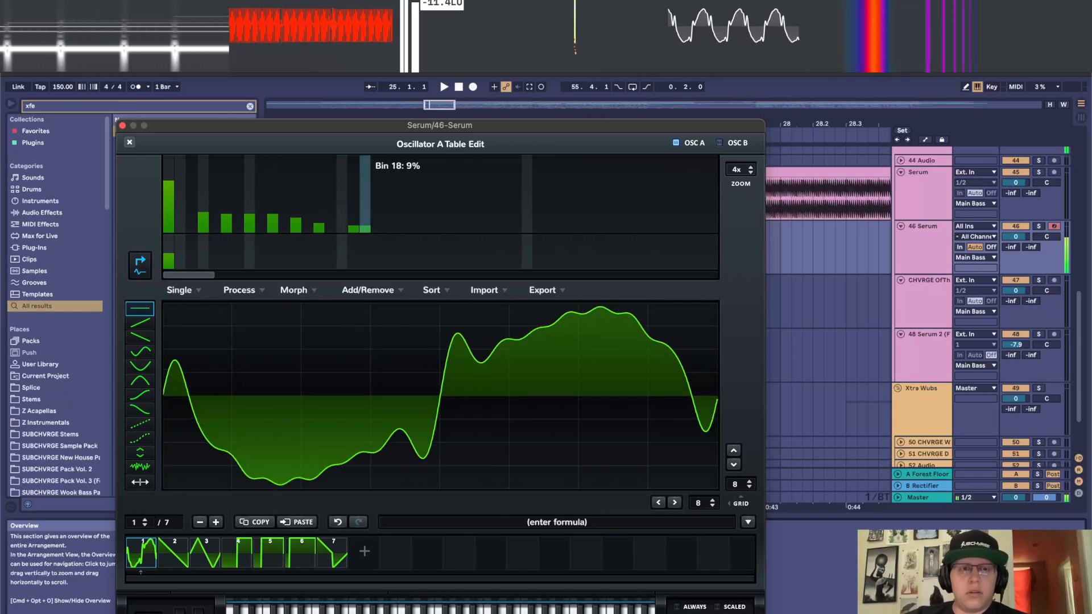
{"action": "left_click", "coordinate": [180, 200]}
{"action": "left_click", "coordinate": [192, 211]}
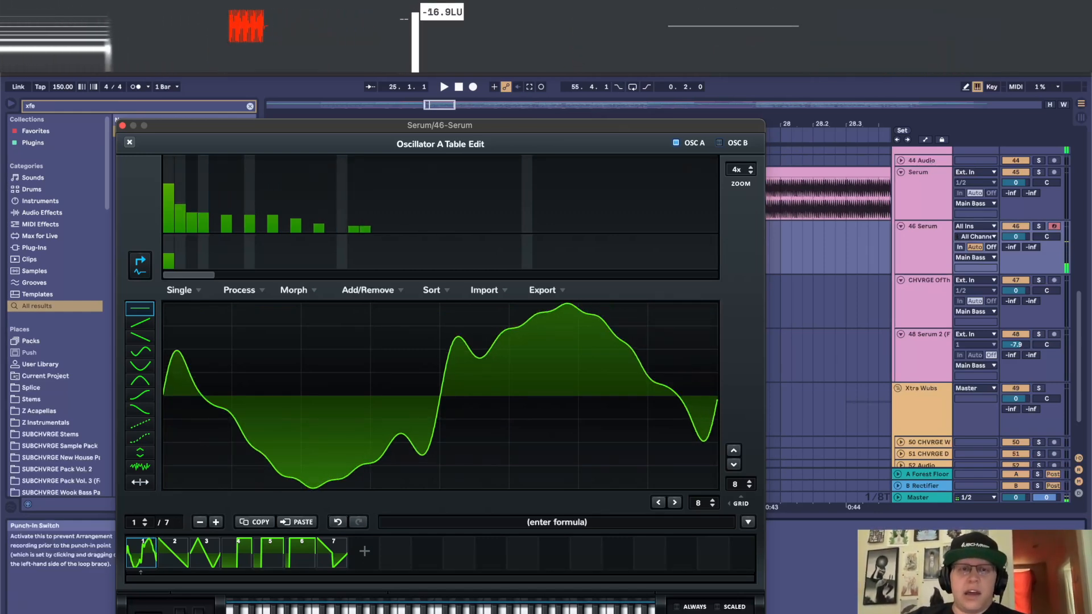
Redraw frame 1's harmonics as a low, nearly continuous series up to about bin 23
{"action": "left_click_drag", "start_coordinate": [440, 126], "coordinate": [439, 101]}
{"action": "left_click", "coordinate": [283, 182]}
{"action": "left_click", "coordinate": [319, 179]}
{"action": "left_click", "coordinate": [341, 189]}
{"action": "left_click", "coordinate": [387, 170]}
{"action": "left_click", "coordinate": [400, 176]}
{"action": "mouse_move", "coordinate": [423, 197]}
{"action": "left_mouse_down"}
{"action": "mouse_move", "coordinate": [261, 191]}
{"action": "mouse_move", "coordinate": [168, 131]}
{"action": "left_mouse_up"}
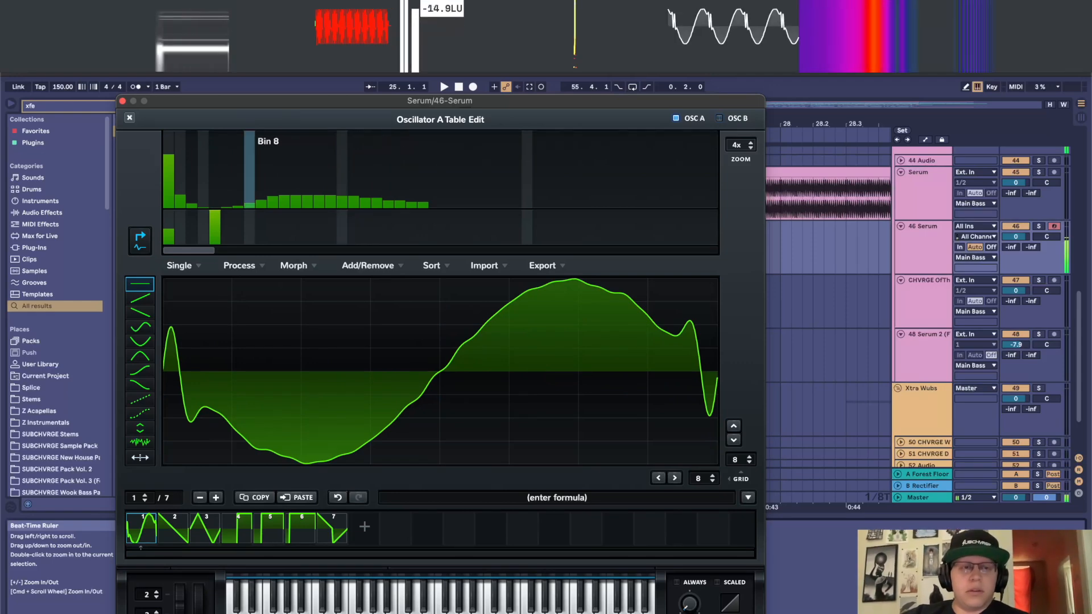
Clear bin 11 and all harmonics above bin 13 in frame 1
{"action": "left_click", "coordinate": [284, 208]}
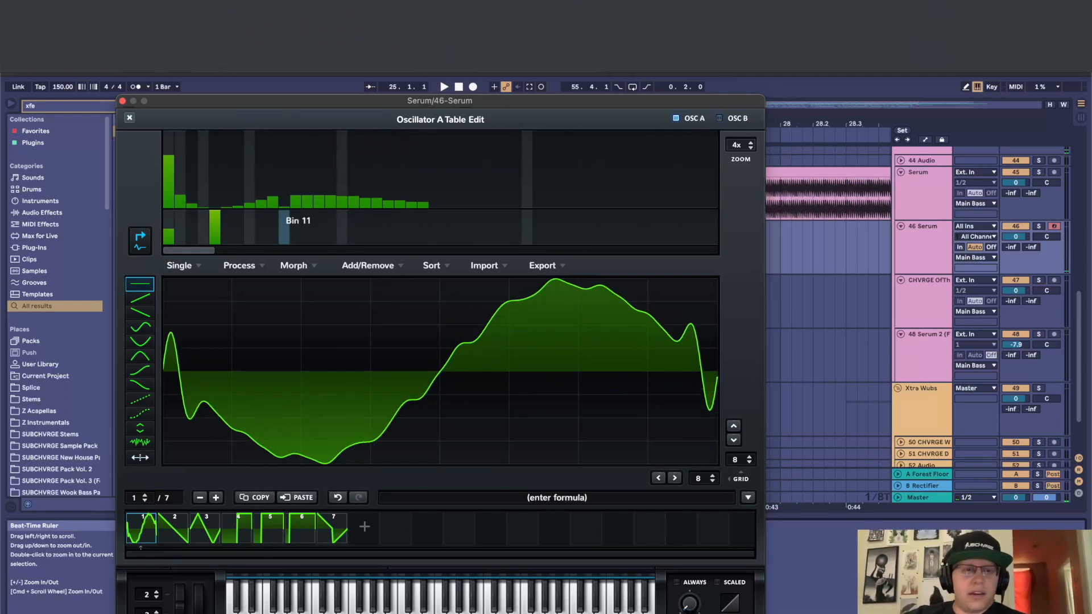
{"action": "left_click", "coordinate": [318, 208]}
{"action": "left_click", "coordinate": [365, 209]}
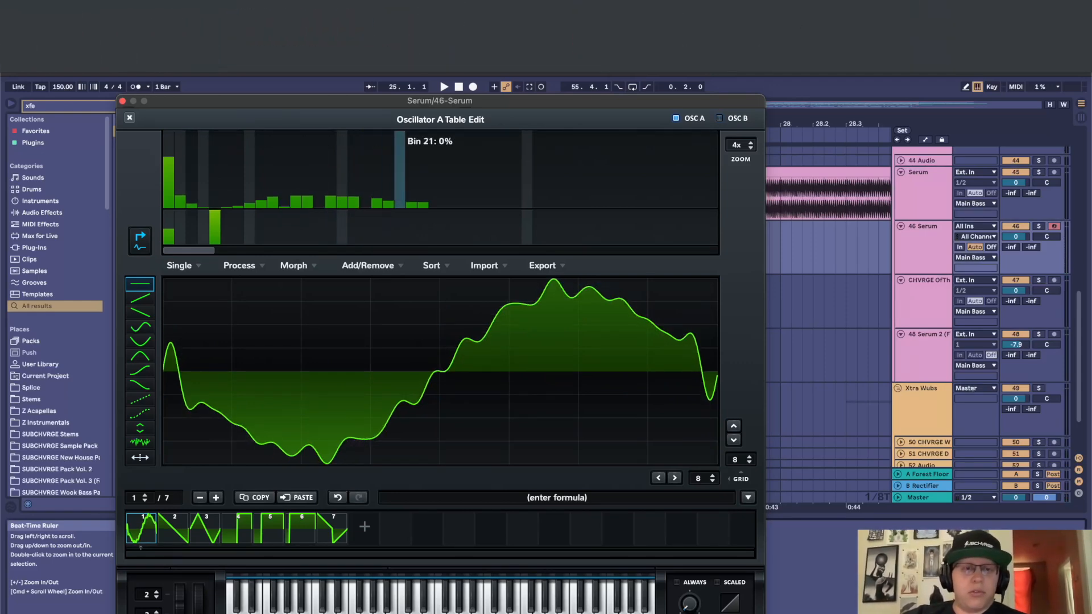
{"action": "left_click_drag", "start_coordinate": [412, 206], "coordinate": [330, 208]}
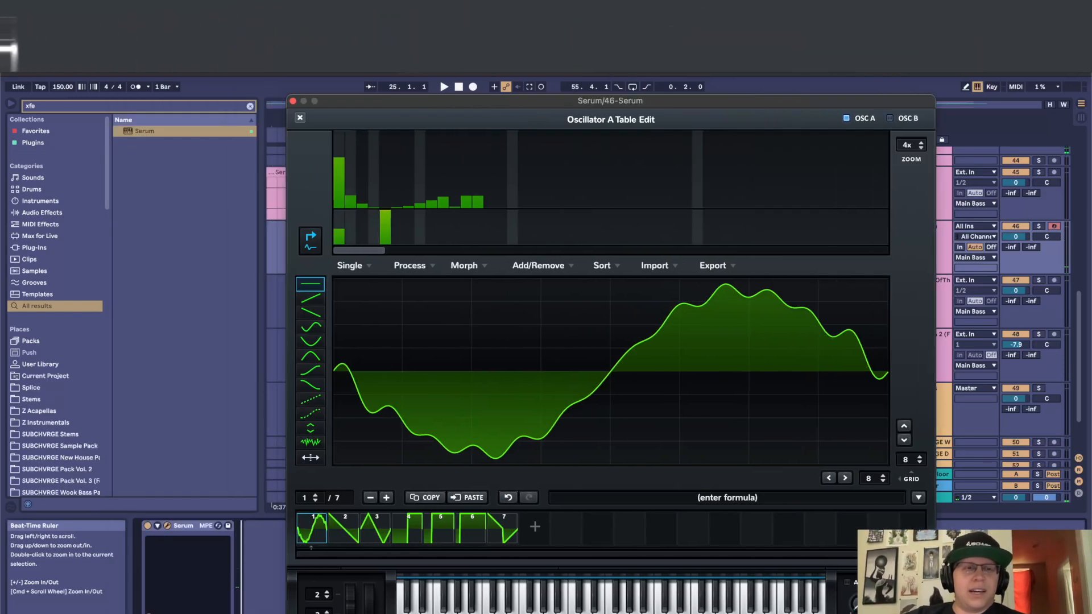
Add Erosion after Serum on track 46, close the Serum window and raise Erosion's frequency and amount to near maximum
{"action": "key", "text": "super+f"}
{"action": "type", "text": "er"}
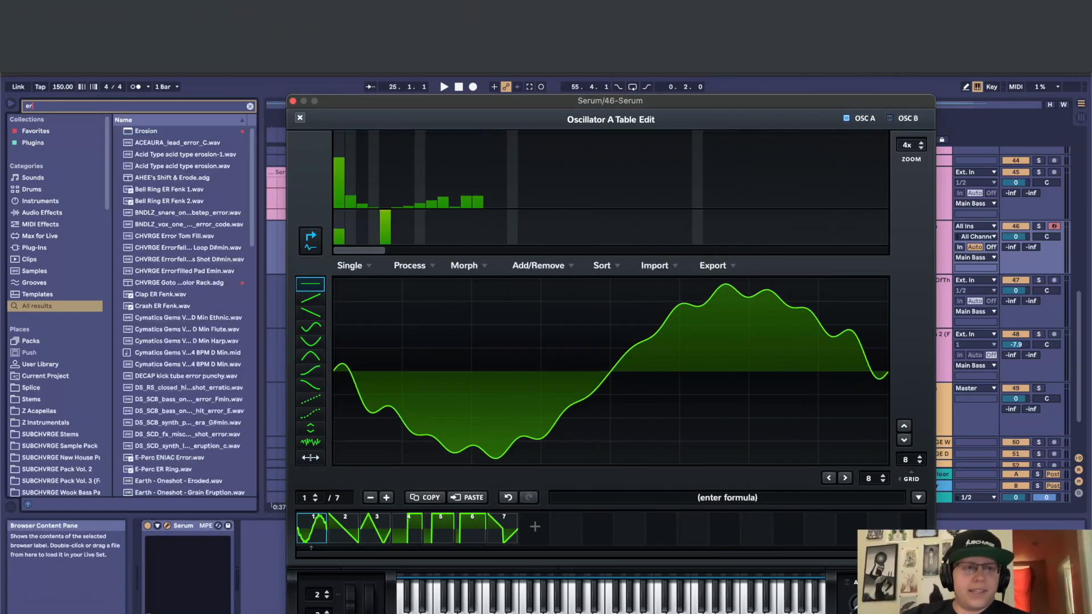
{"action": "double_click", "coordinate": [147, 131]}
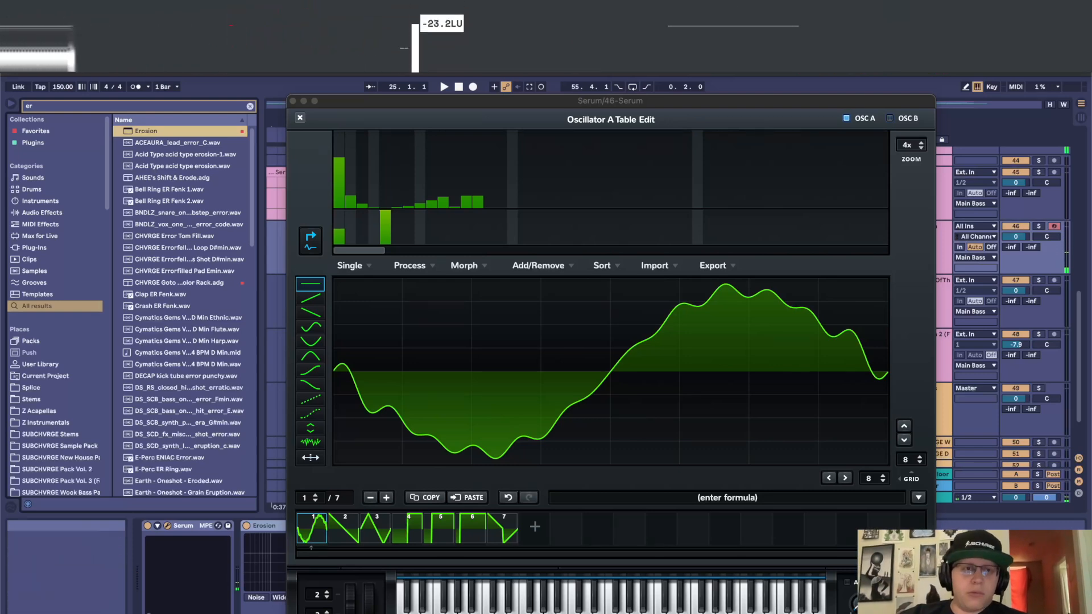
{"action": "left_click", "coordinate": [293, 101]}
{"action": "left_click_drag", "start_coordinate": [306, 587], "coordinate": [330, 538]}
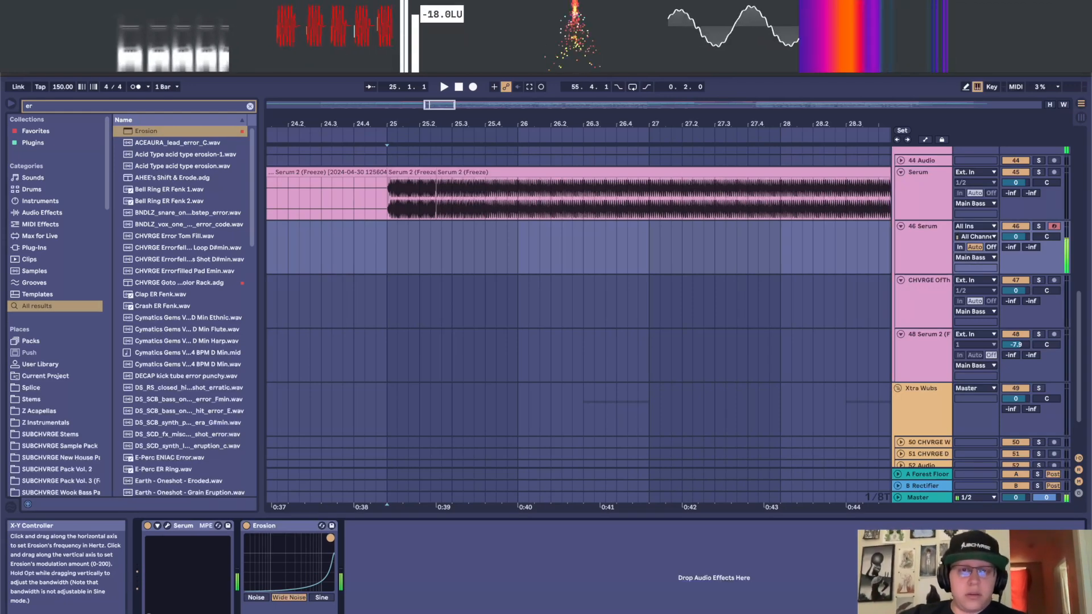
Add Multiband Dynamics after Erosion and raise its high band output to 6.30 dB
{"action": "key", "text": "super+f"}
{"action": "type", "text": "m"}
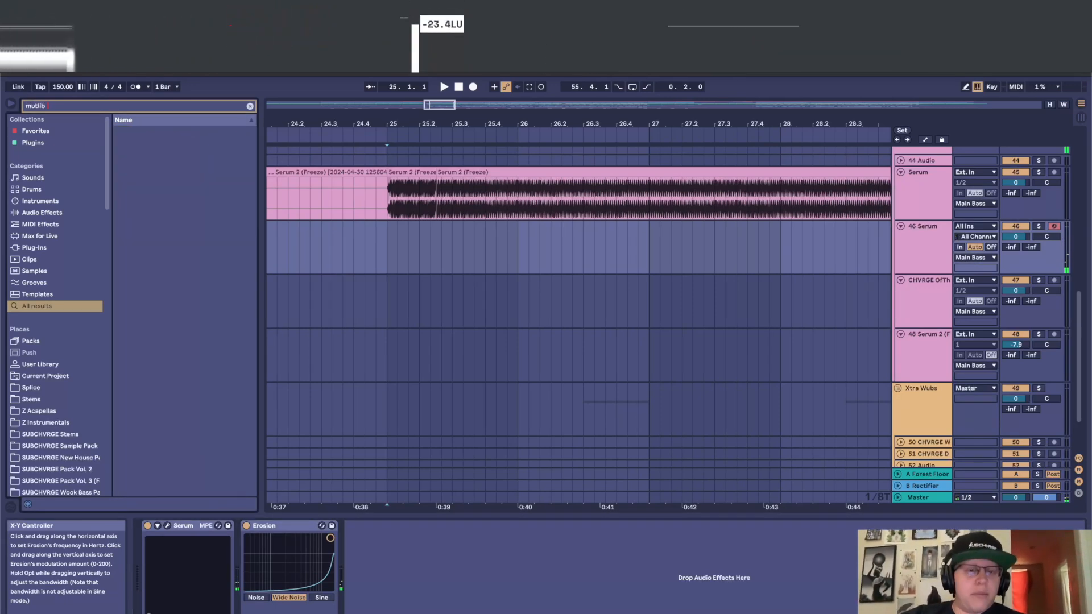
{"action": "type", "text": "ultib"}
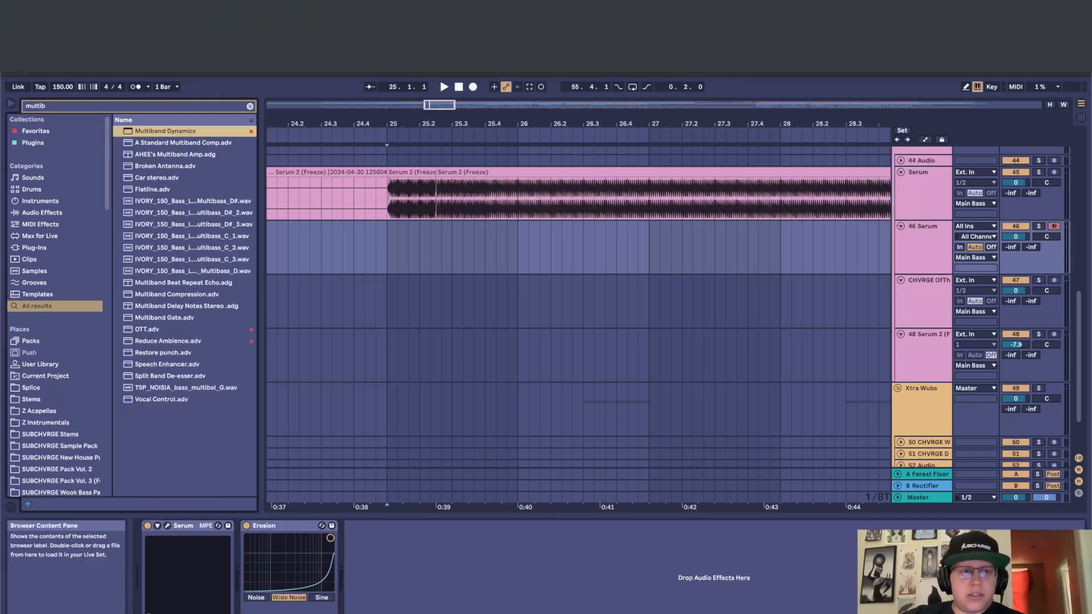
{"action": "key", "text": "Return"}
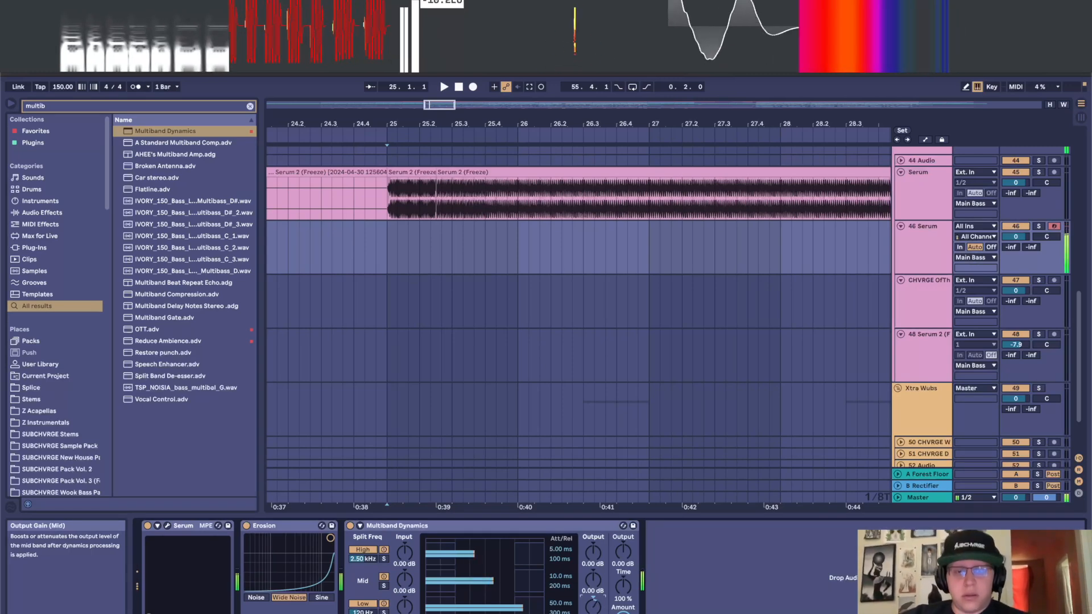
{"action": "left_click_drag", "start_coordinate": [593, 552], "coordinate": [593, 537]}
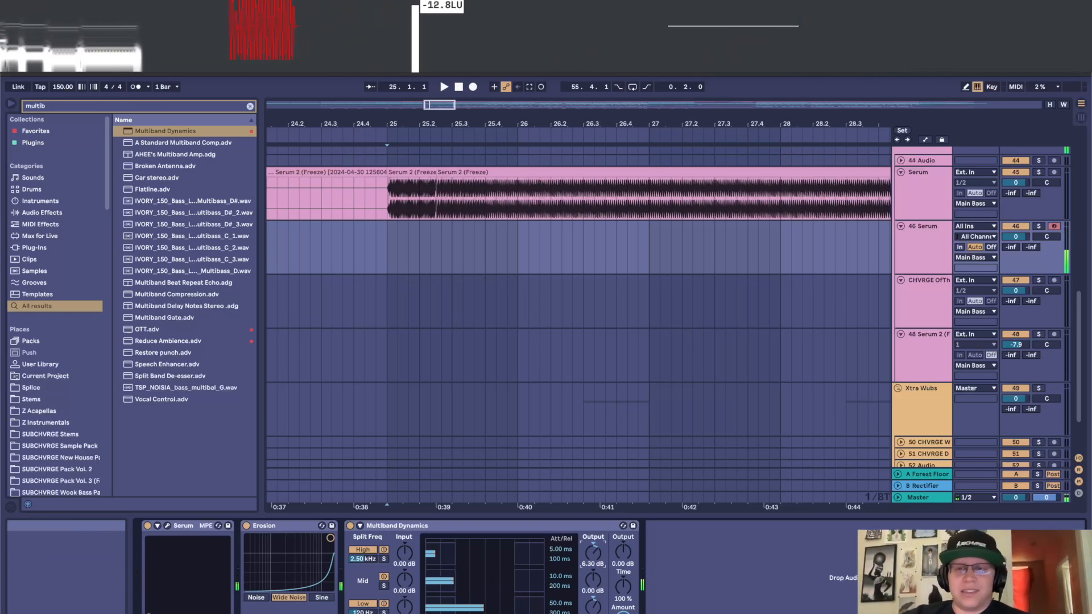
Delete the demonstration Serum track 46 and play the original bass on track 45 in solo from bar 25
{"action": "key", "text": "Delete"}
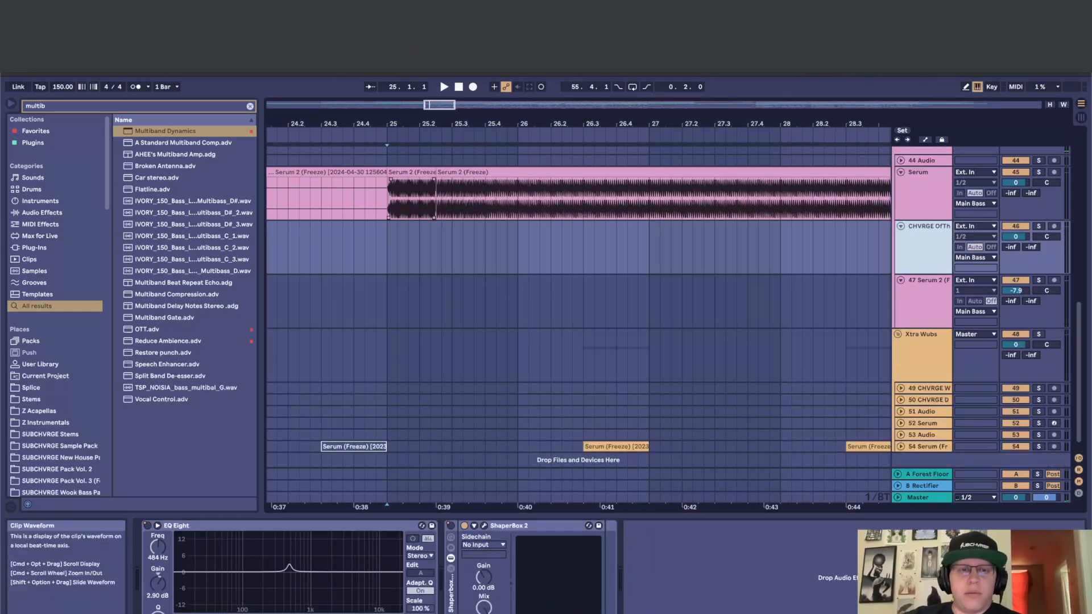
{"action": "left_click", "coordinate": [389, 199]}
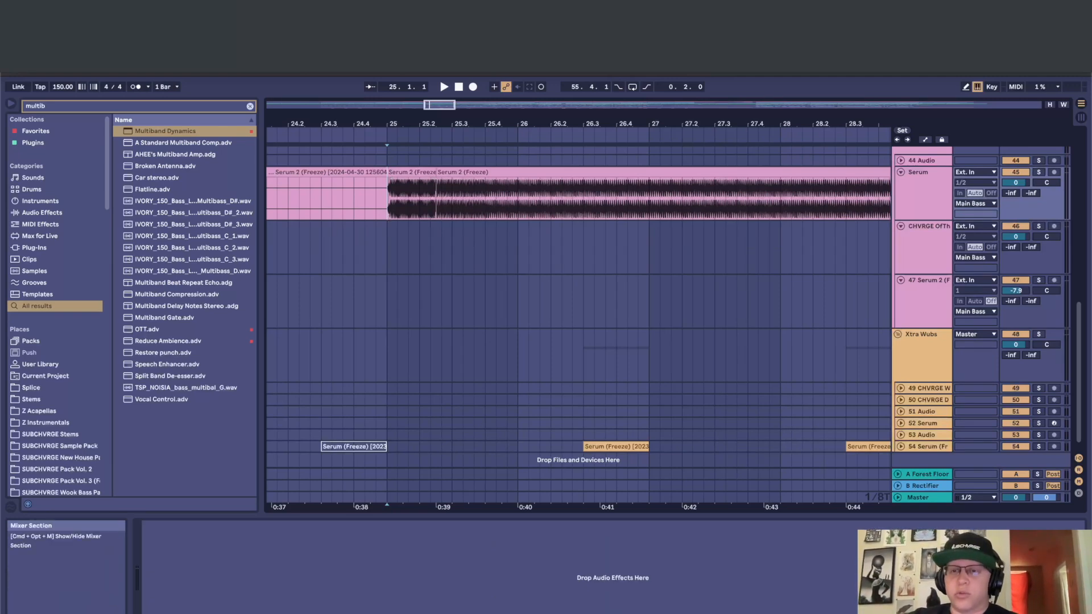
{"action": "key", "text": "space"}
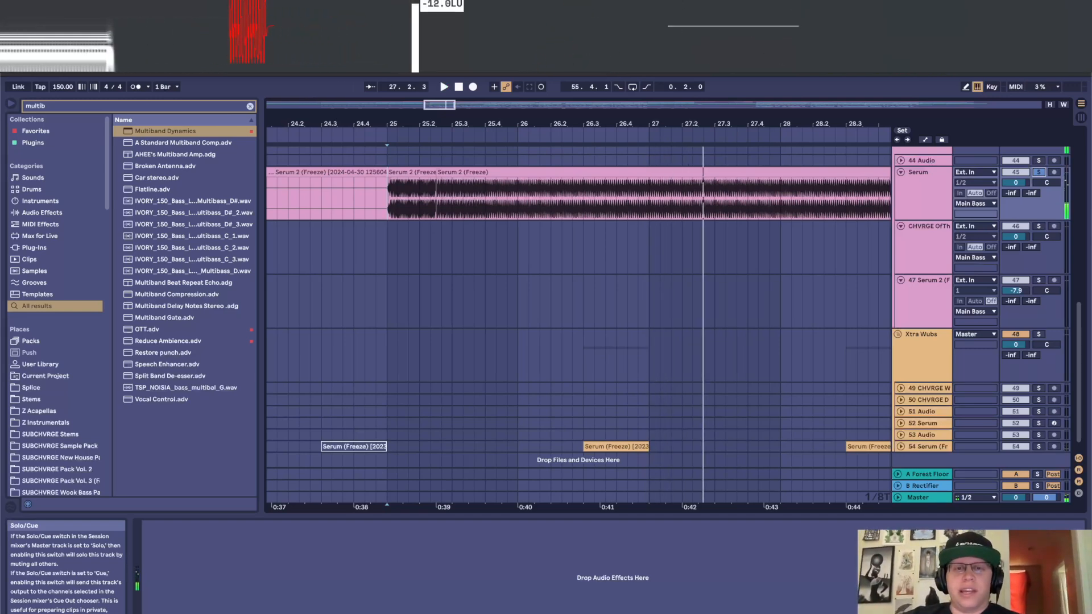
Replay the soloed bass on track 45 several times, starting just before bar 26
{"action": "left_click", "coordinate": [507, 172]}
{"action": "left_click", "coordinate": [507, 195]}
{"action": "key", "text": "space"}
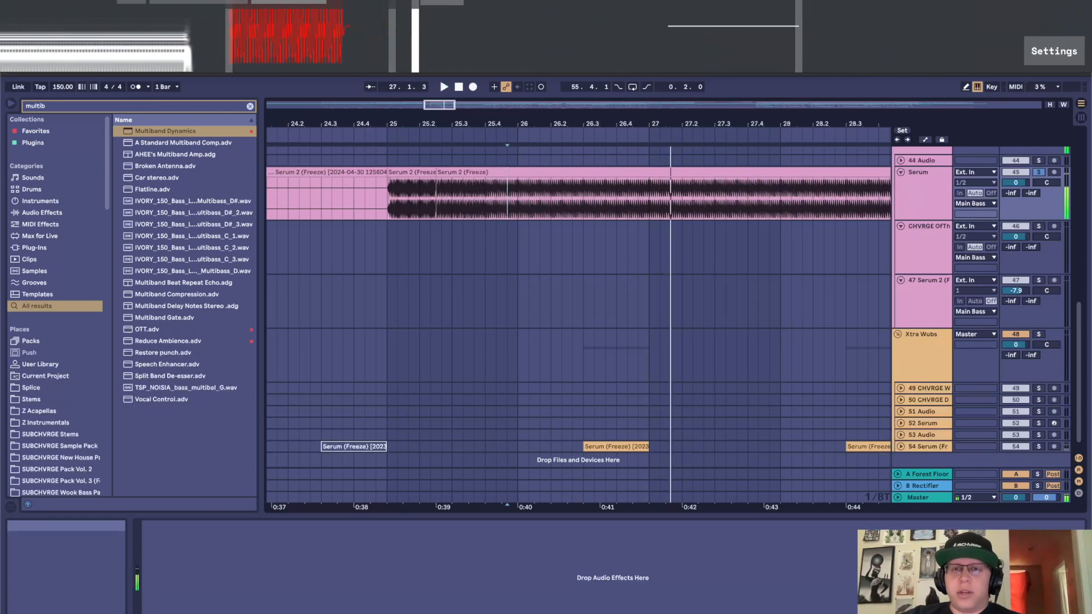
{"action": "key", "text": "space"}
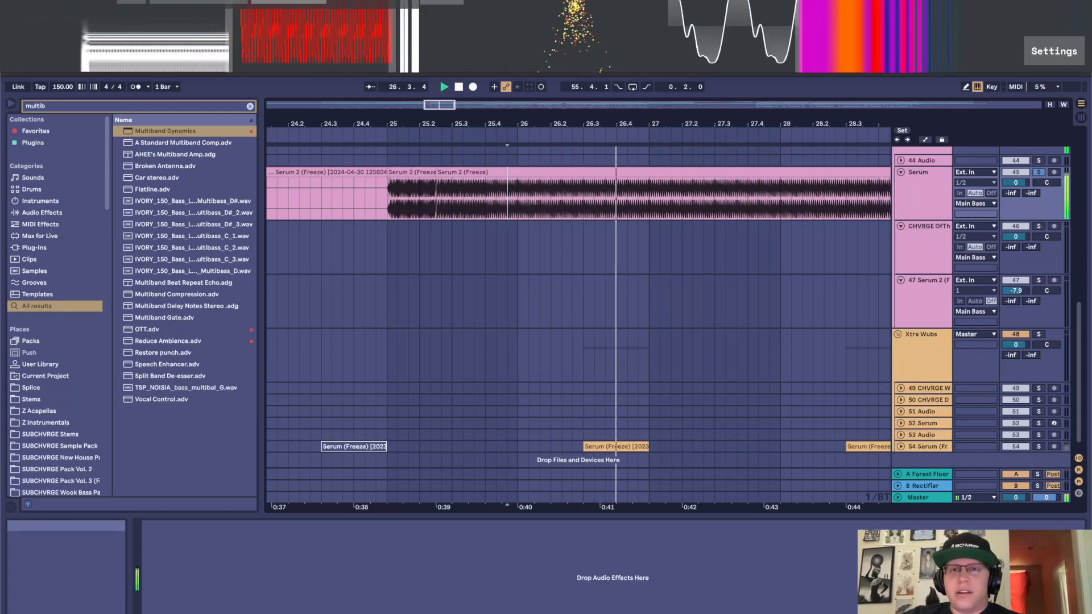
{"action": "key", "text": "space"}
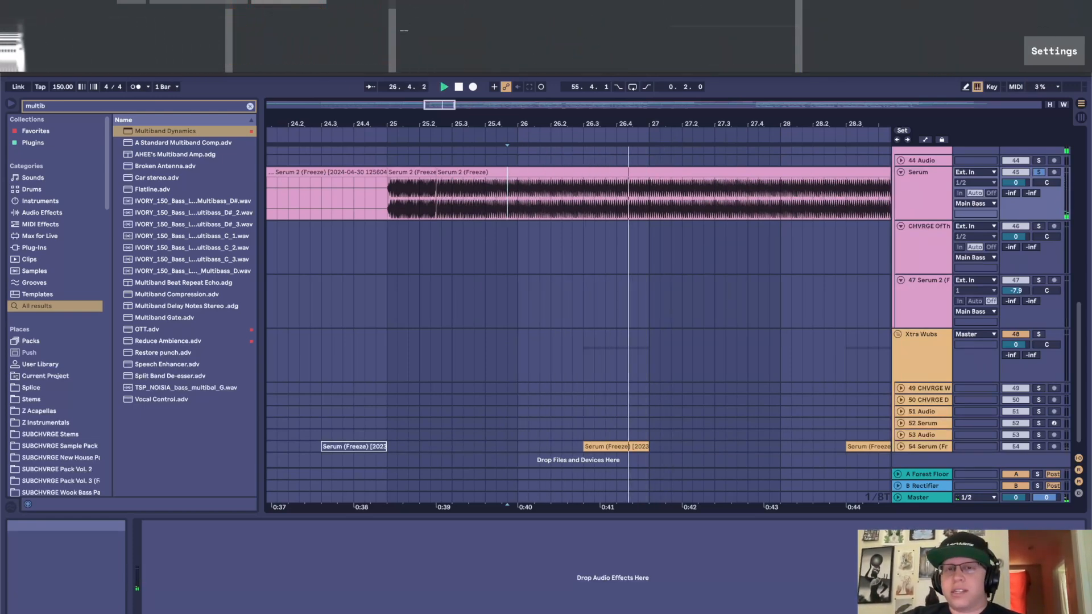
{"action": "key", "text": "space"}
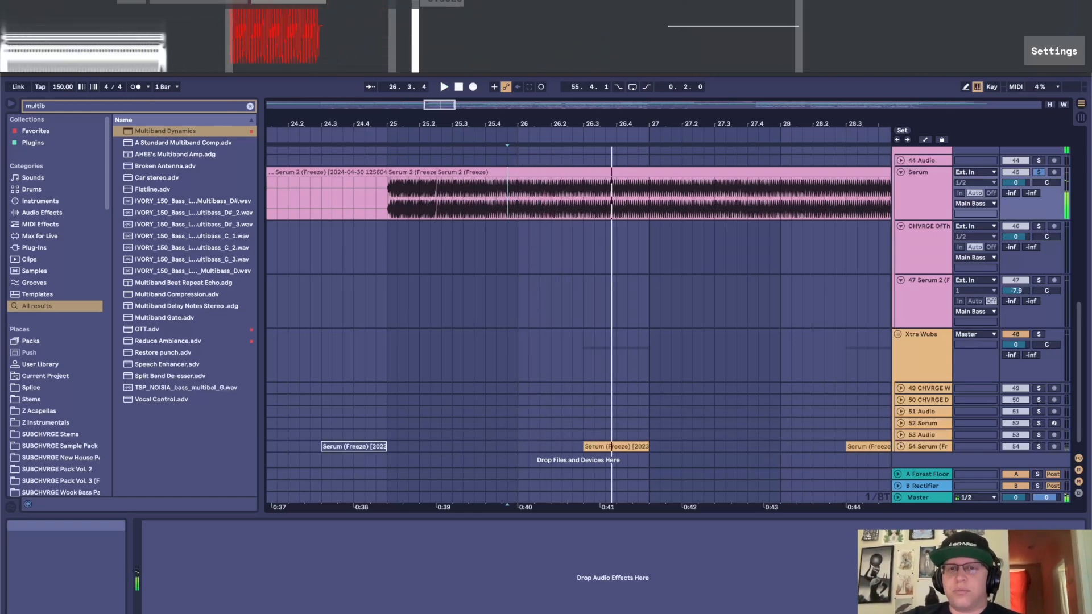
{"action": "key", "text": "space"}
{"action": "key", "text": "space"}
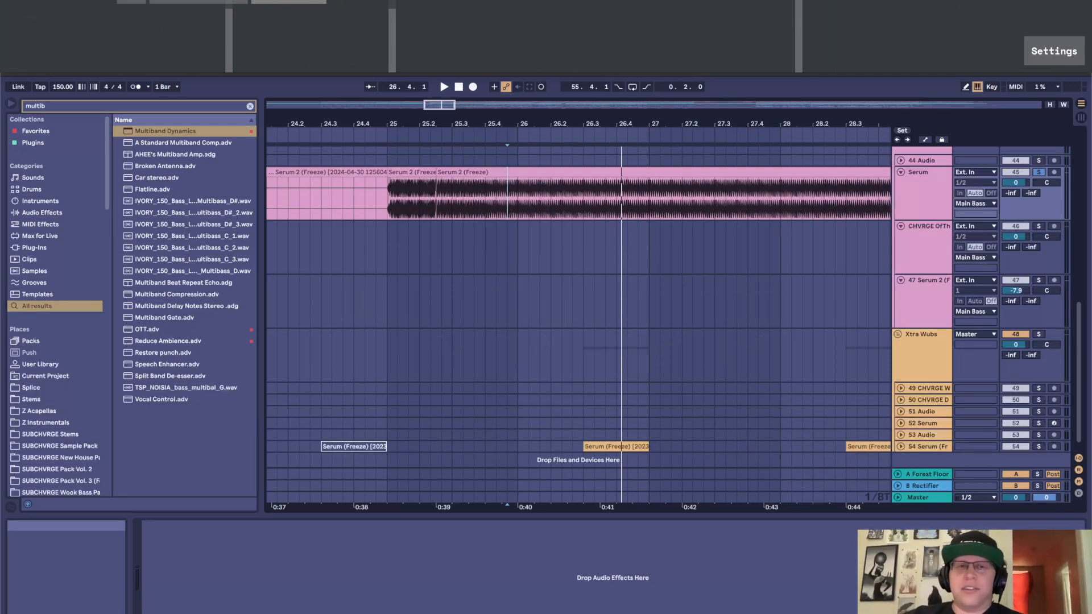
{"action": "key", "text": "space"}
{"action": "key", "text": "space"}
Collapse all track groups to show the whole arrangement
{"action": "scroll", "coordinate": [498, 199], "scroll_direction": "up", "scroll_amount": 10}
{"action": "scroll", "coordinate": [498, 199], "scroll_direction": "down", "scroll_amount": 10}
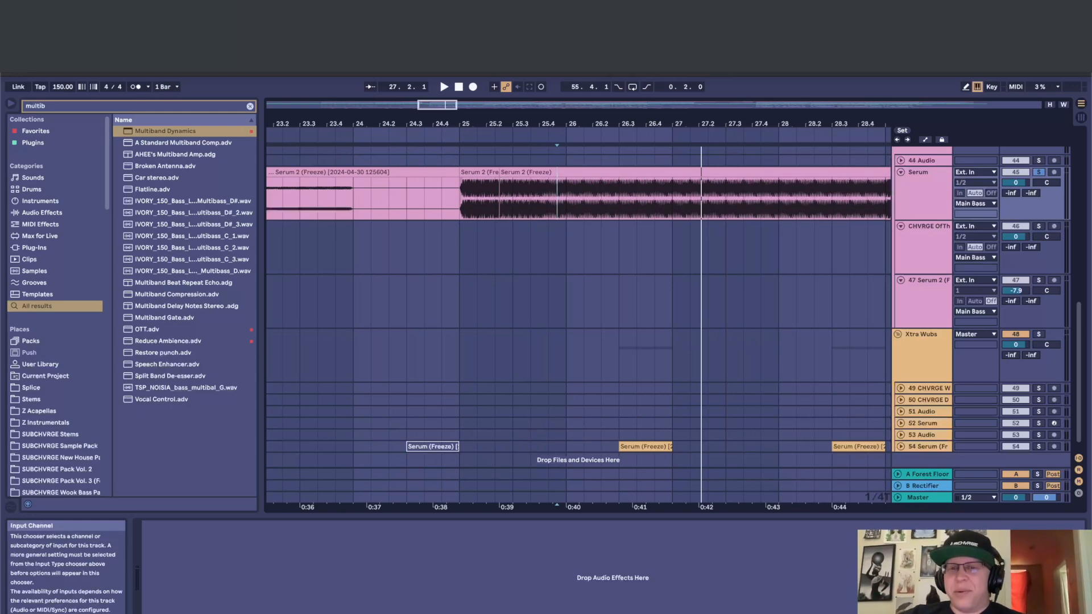
{"action": "scroll", "coordinate": [598, 199], "scroll_direction": "down", "scroll_amount": 5}
{"action": "scroll", "coordinate": [578, 324], "scroll_direction": "up", "scroll_amount": 5}
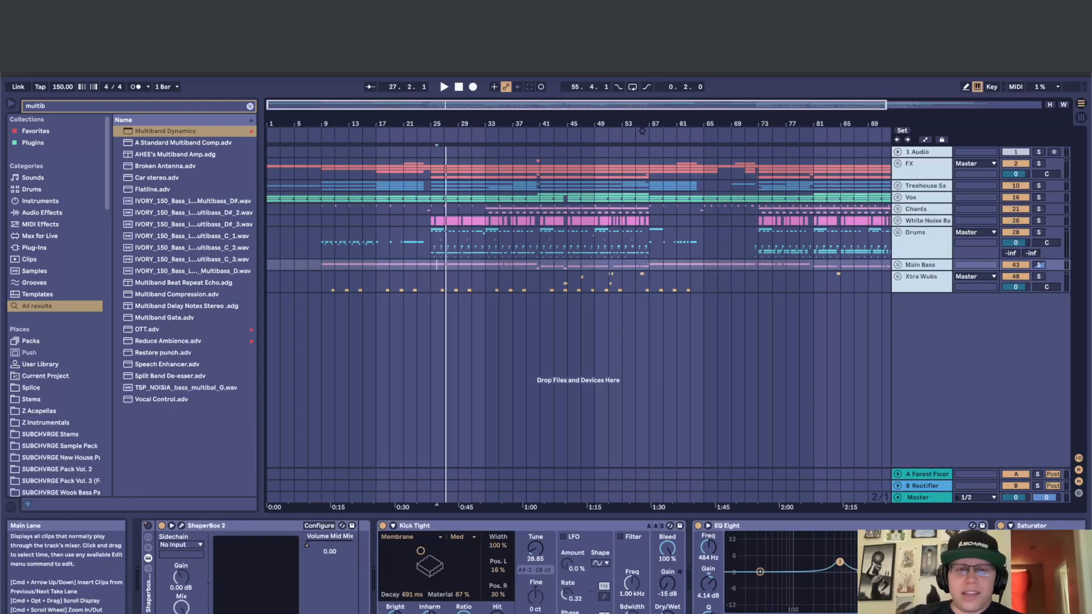
Clear the solo and play the full mix from the first drop at bar 25
{"action": "left_click", "coordinate": [431, 152]}
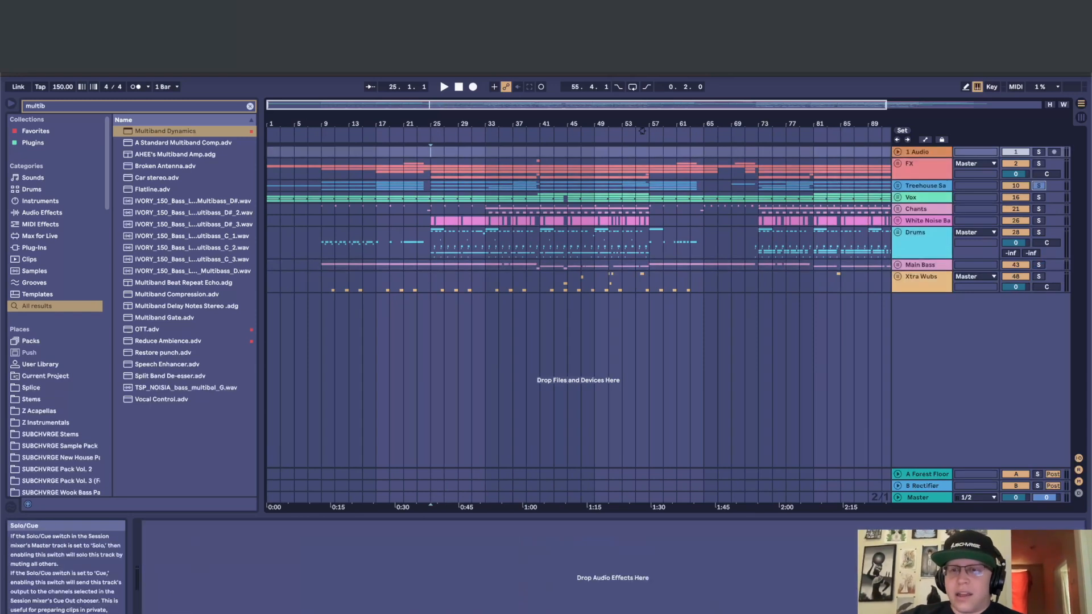
{"action": "key", "text": "space"}
{"action": "scroll", "coordinate": [459, 364], "scroll_direction": "up", "scroll_amount": 8}
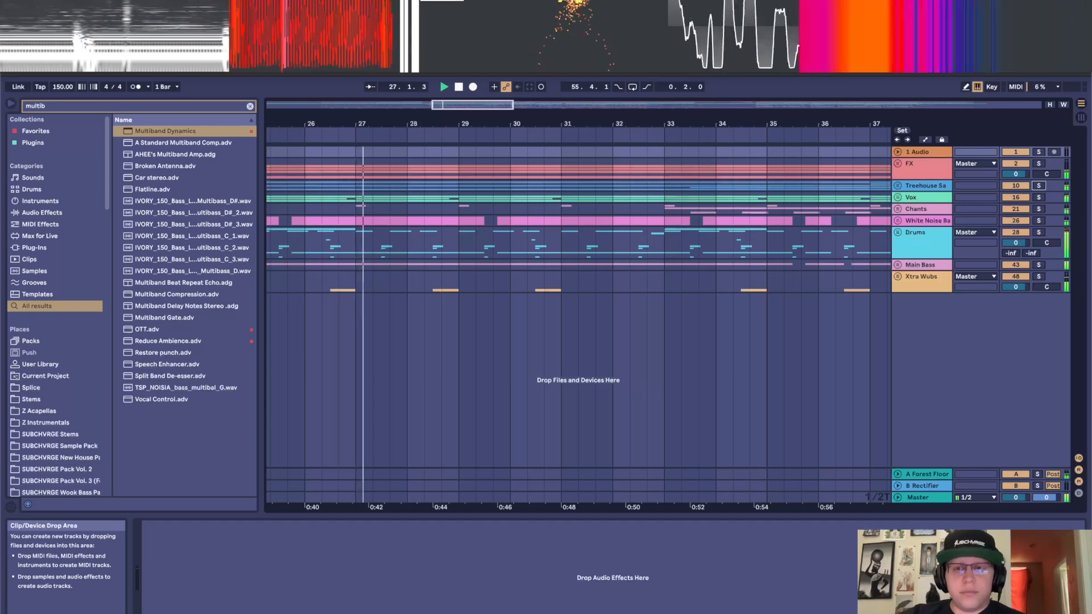
{"action": "scroll", "coordinate": [578, 313], "scroll_direction": "left", "scroll_amount": 3}
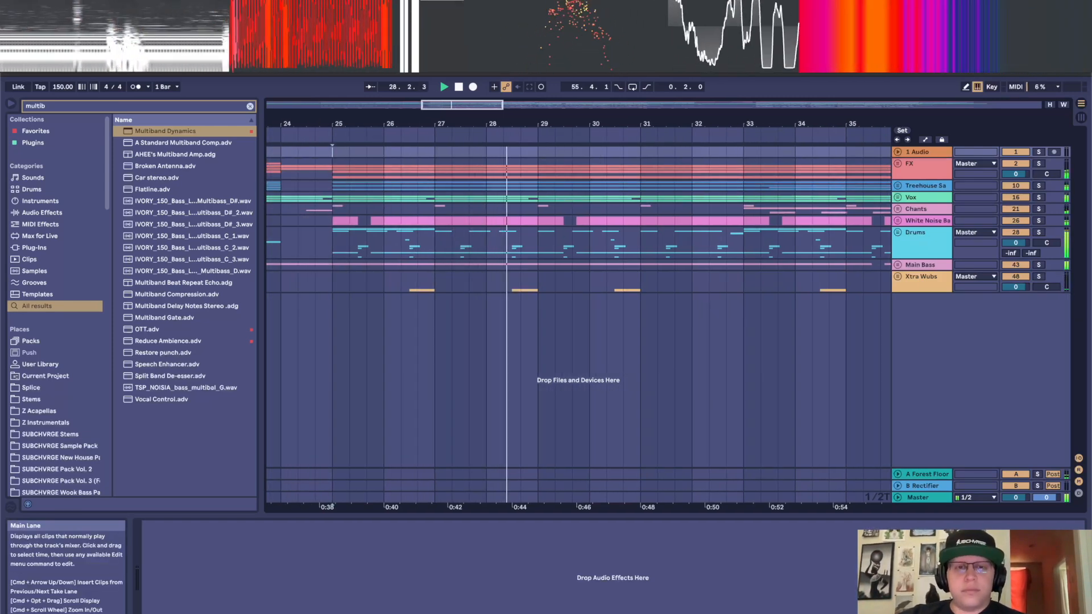
{"action": "key", "text": "space"}
{"action": "scroll", "coordinate": [539, 130], "scroll_direction": "down", "scroll_amount": 8}
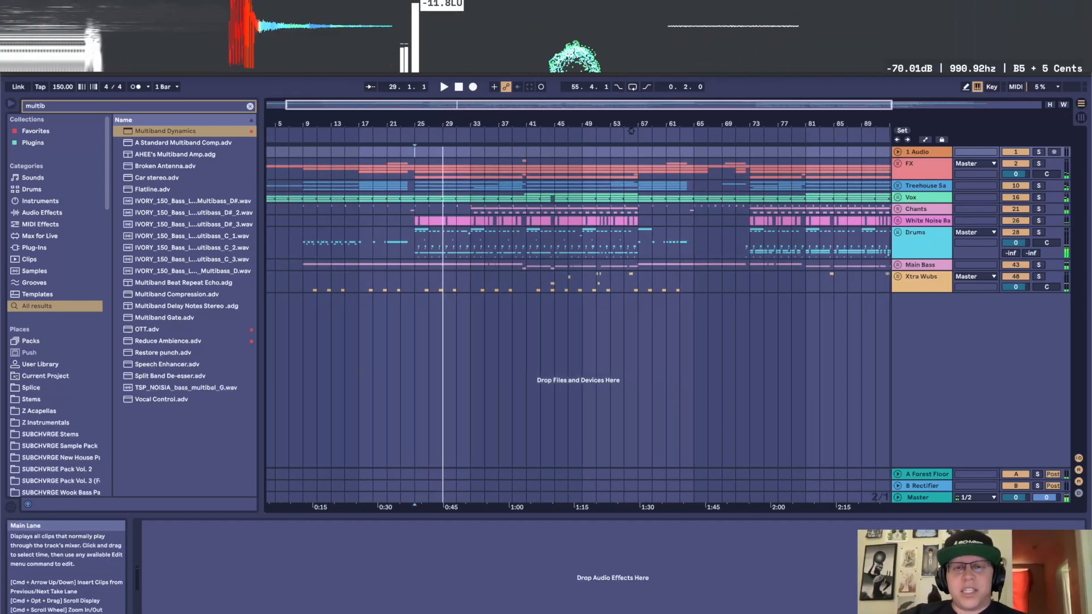
Place the playback start at bar 73 and play the second drop through the transition into bar 81
{"action": "scroll", "coordinate": [539, 131], "scroll_direction": "right", "scroll_amount": 3}
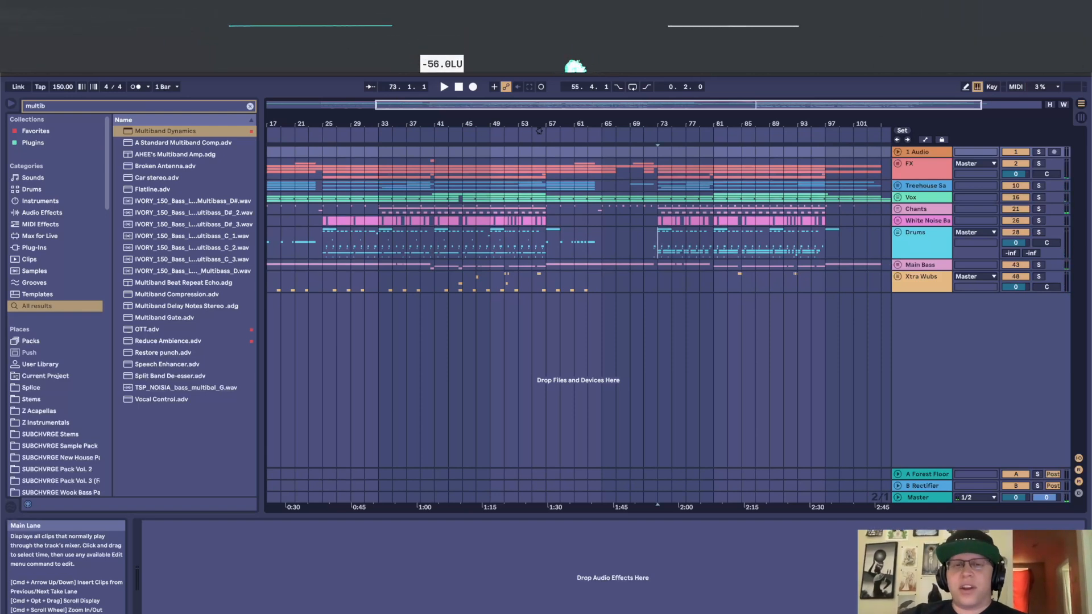
{"action": "left_click", "coordinate": [658, 244]}
{"action": "key", "text": "plus"}
{"action": "key", "text": "plus"}
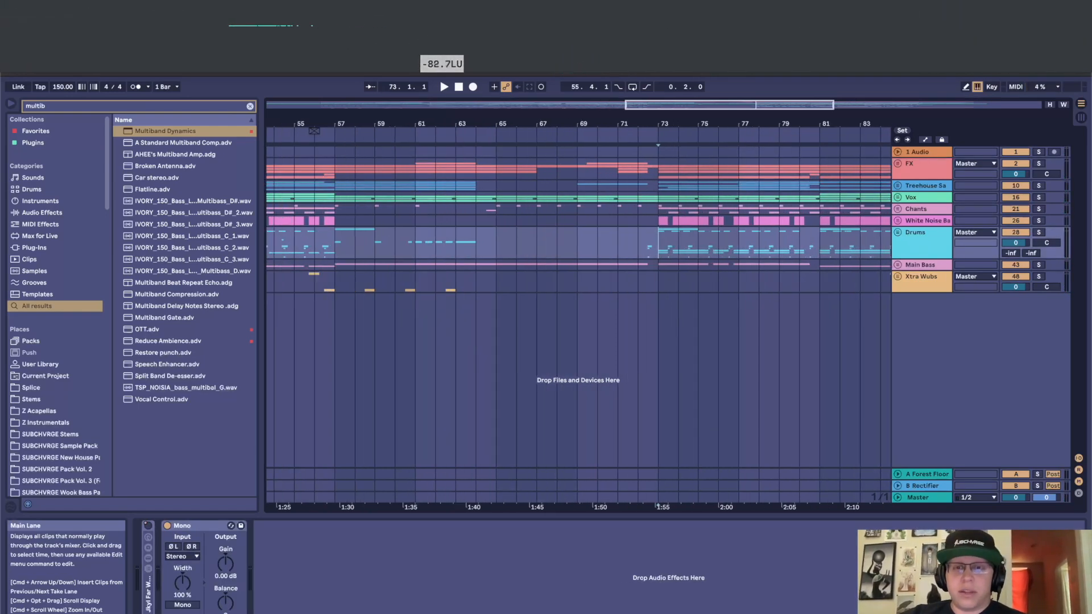
{"action": "key", "text": "plus"}
{"action": "key", "text": "space"}
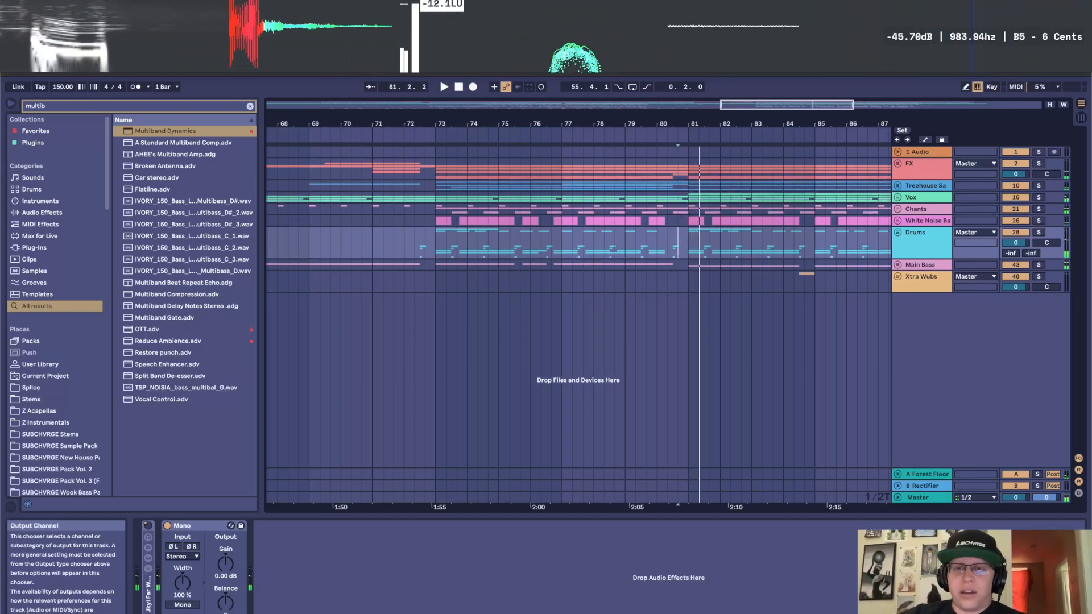
Play the transition into bar 81 with the FX group soloed, and unfold the Vox and FX groups and track 8's UZ_vocal lane
{"action": "left_click", "coordinate": [897, 197]}
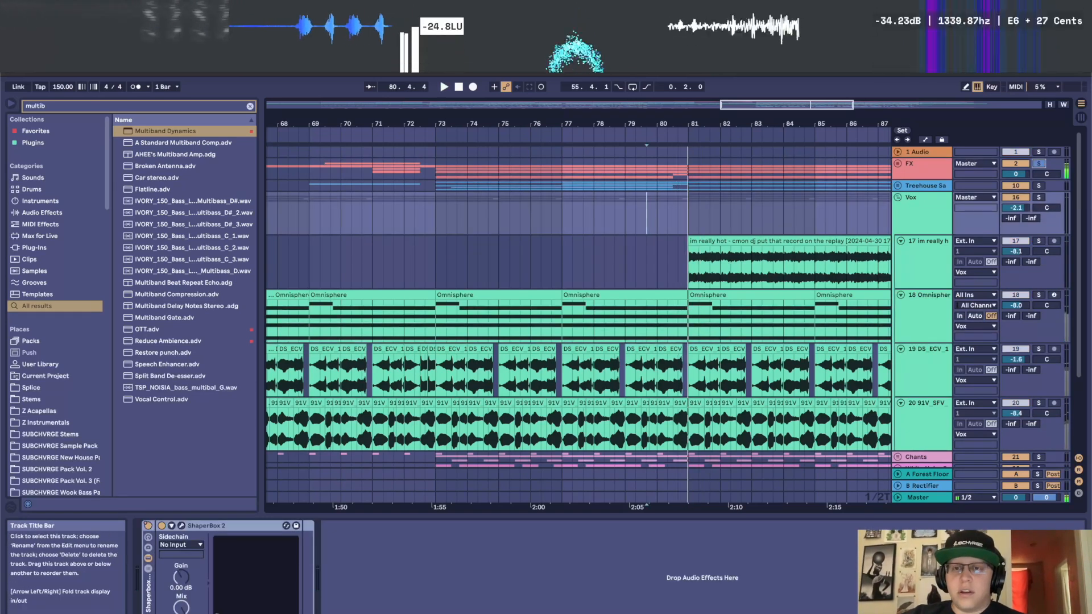
{"action": "key", "text": "space"}
{"action": "left_click", "coordinate": [897, 164]}
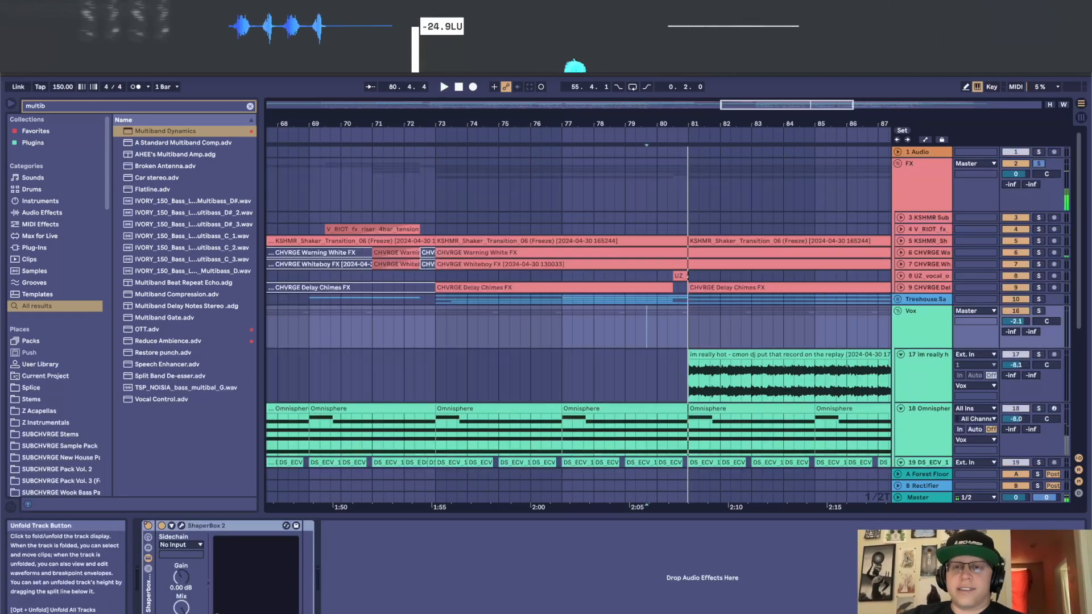
{"action": "left_click", "coordinate": [900, 275]}
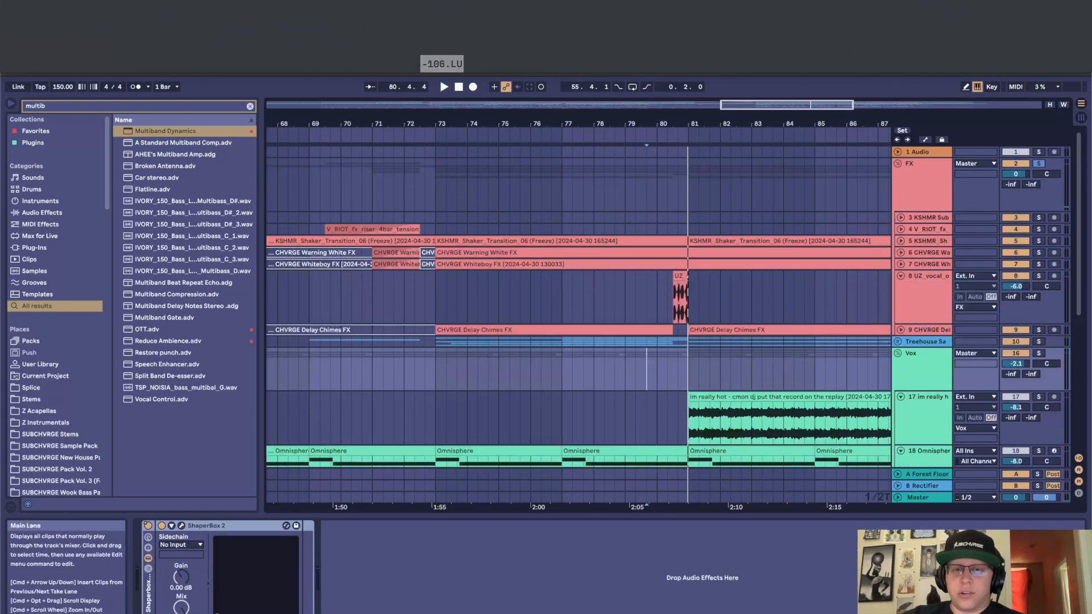
Solo track 8 and open the details of its UZ_vocal one-shot clip at bar 80.3
{"action": "scroll", "coordinate": [674, 301], "scroll_direction": "up", "scroll_amount": 5}
{"action": "scroll", "coordinate": [674, 301], "scroll_direction": "right", "scroll_amount": 3}
{"action": "scroll", "coordinate": [674, 302], "scroll_direction": "down", "scroll_amount": 1}
{"action": "left_click", "coordinate": [1038, 266]}
{"action": "double_click", "coordinate": [584, 265]}
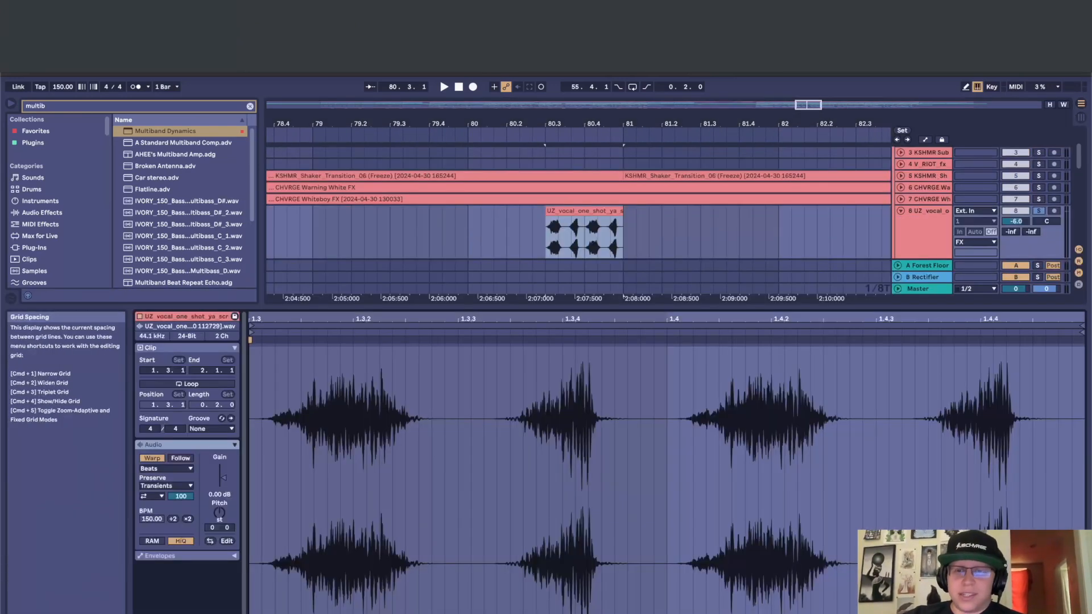
Show track 8's effect chain and play its vocal scratch clip from 80.3 to bar 81
{"action": "double_click", "coordinate": [929, 211]}
{"action": "left_click", "coordinate": [597, 211]}
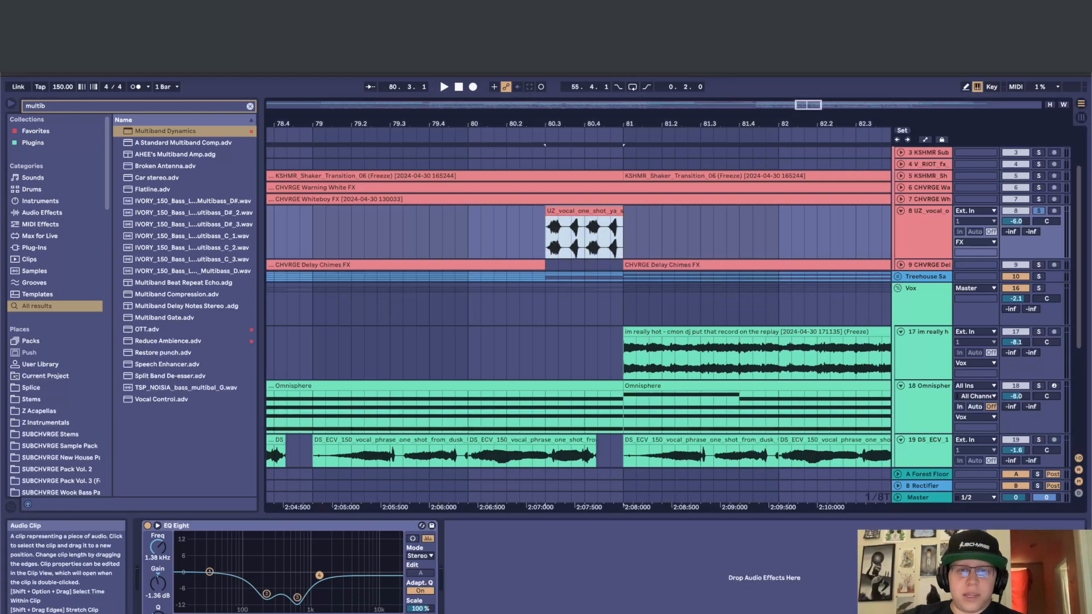
{"action": "key", "text": "space"}
{"action": "scroll", "coordinate": [597, 213], "scroll_direction": "up", "scroll_amount": 5}
{"action": "key", "text": "space"}
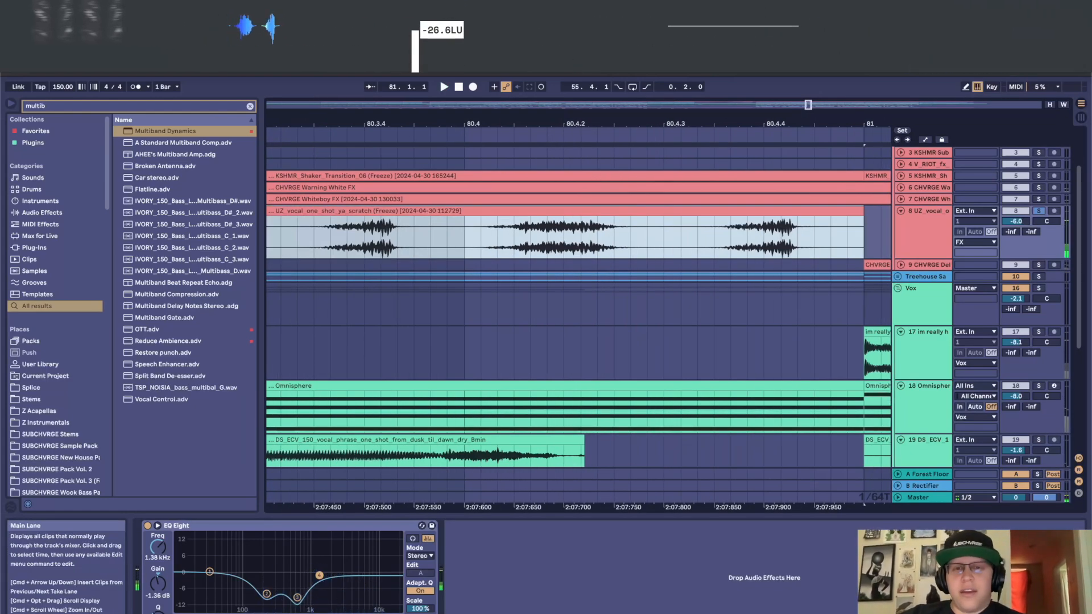
Expand all tracks inside the FX group and collapse them again
{"action": "scroll", "coordinate": [638, 236], "scroll_direction": "down", "scroll_amount": 5}
{"action": "scroll", "coordinate": [637, 236], "scroll_direction": "down", "scroll_amount": 10}
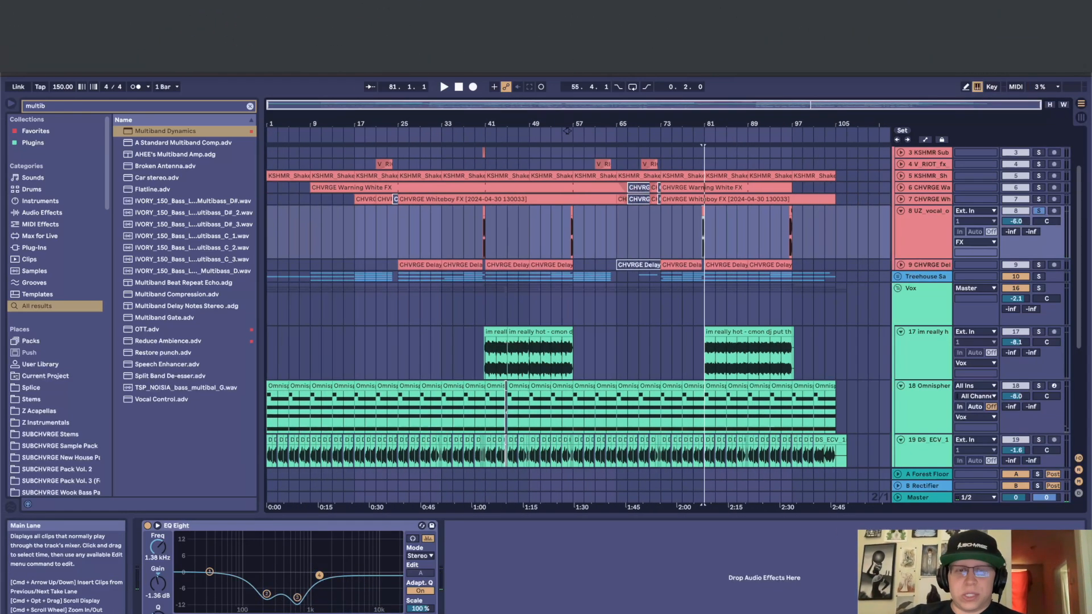
{"action": "scroll", "coordinate": [924, 252], "scroll_direction": "up", "scroll_amount": 3}
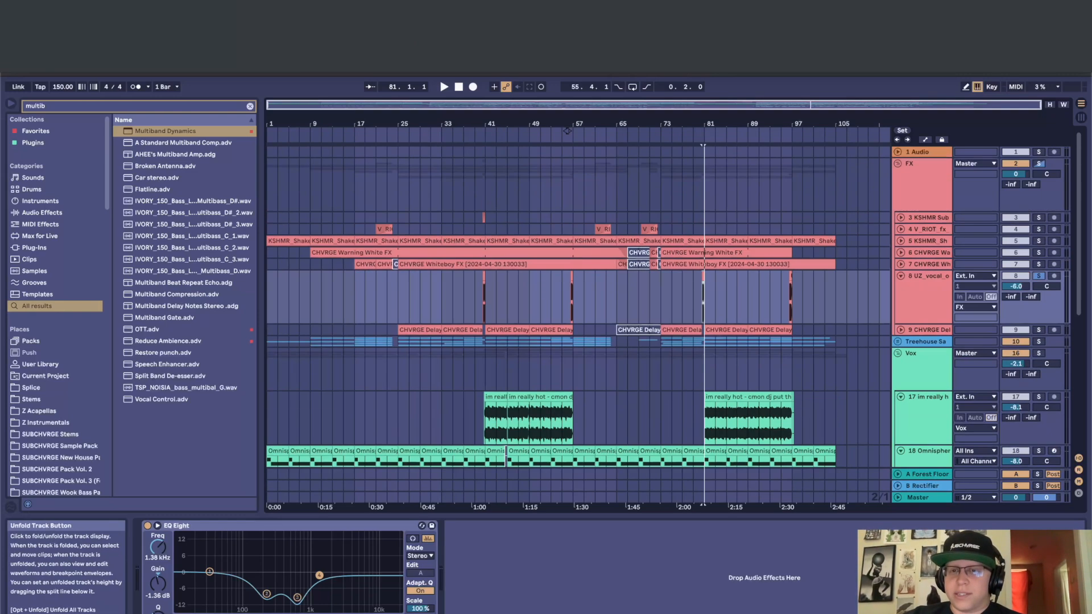
{"action": "left_click", "coordinate": [924, 252]}
{"action": "key", "text": "super+a"}
{"action": "left_click", "coordinate": [900, 252]}
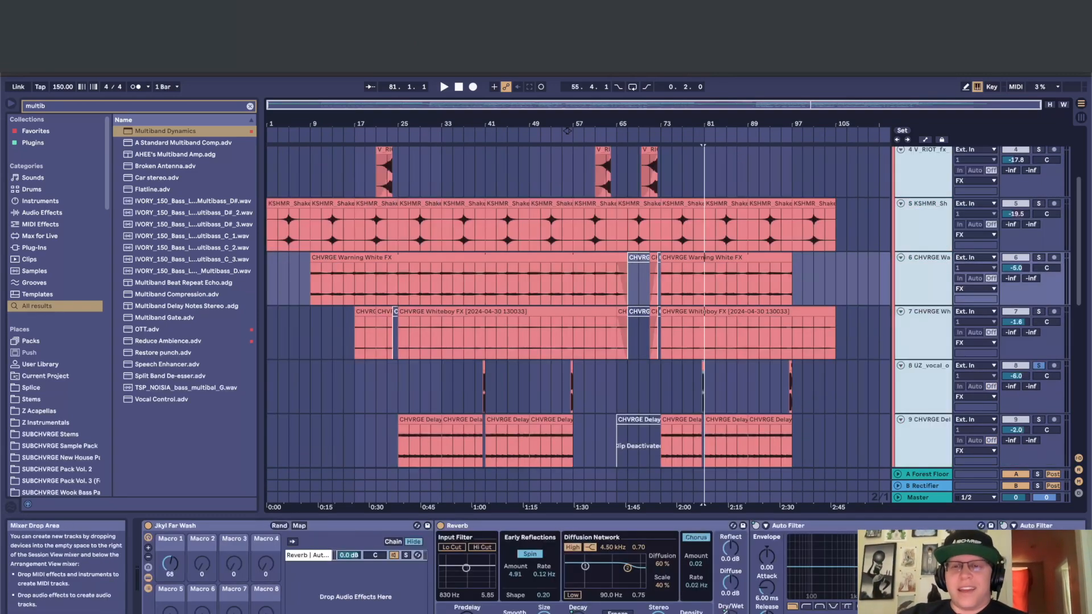
{"action": "left_click", "coordinate": [900, 256]}
Collapse all track groups again and place the playback start at bar 25
{"action": "left_click", "coordinate": [922, 190]}
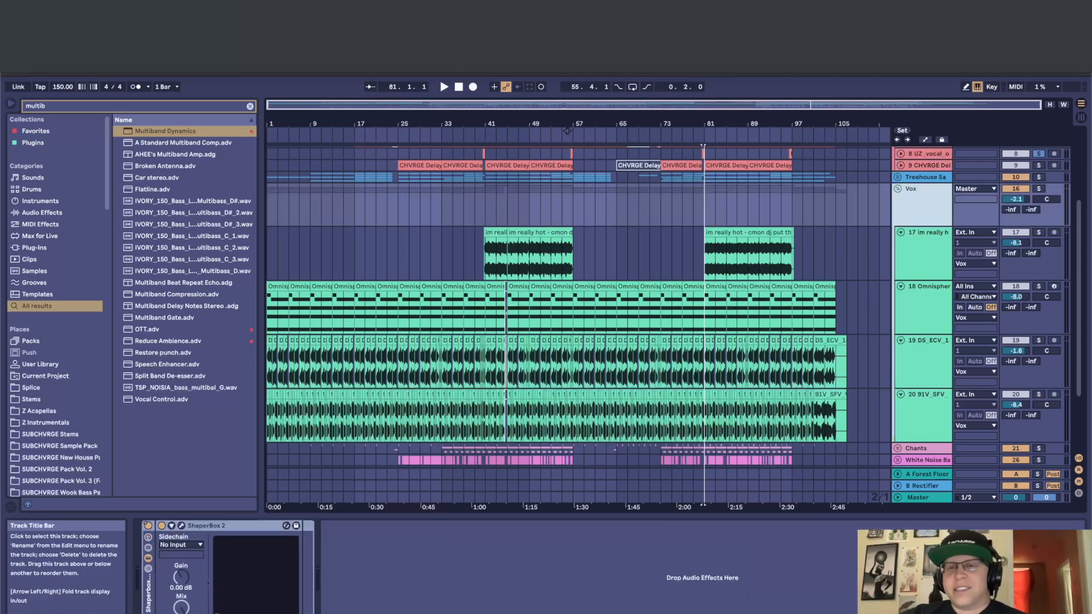
{"action": "key", "text": "super+a"}
{"action": "left_click", "coordinate": [897, 190]}
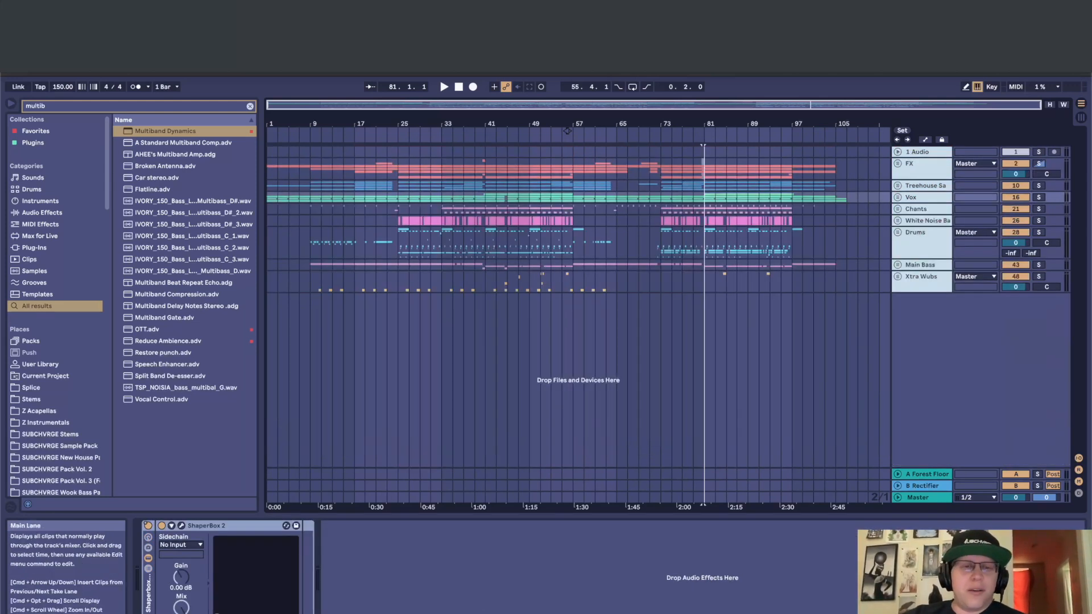
{"action": "left_click", "coordinate": [398, 152]}
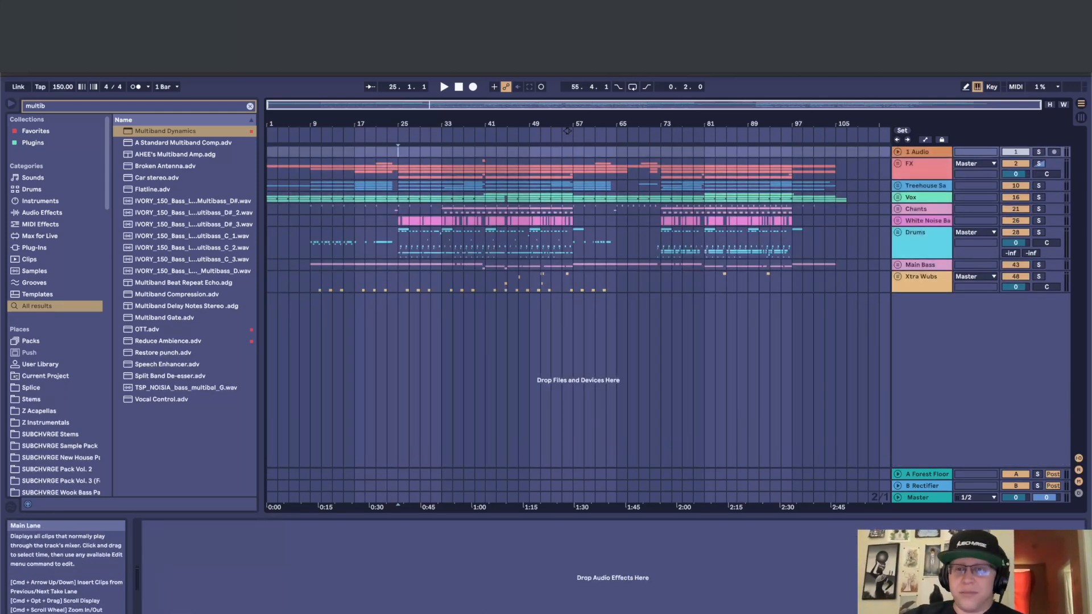